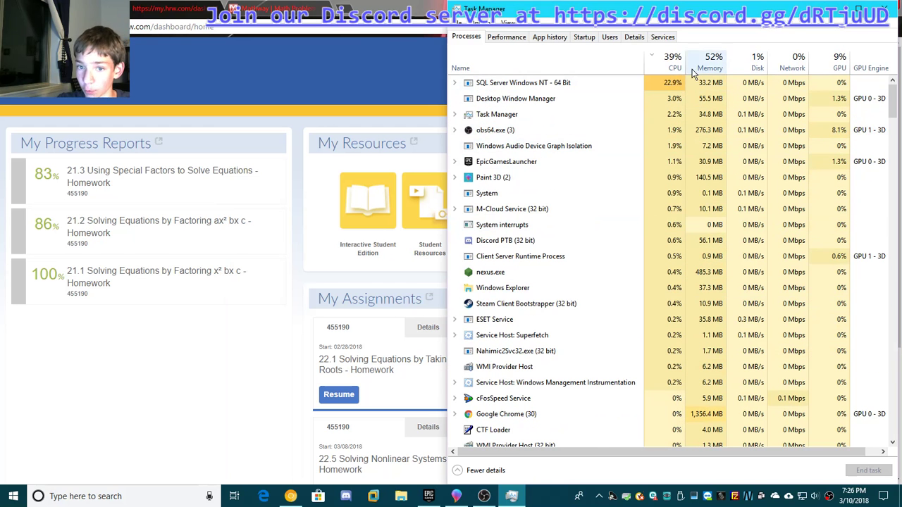
# Step: Close Task Manager and return to the browser dashboard
pyautogui.click(889, 10)
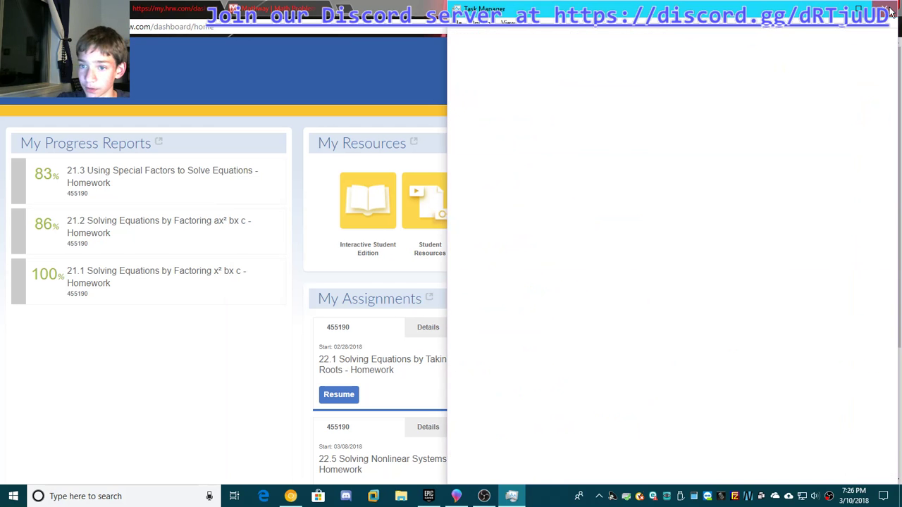
pyautogui.click(454, 496)
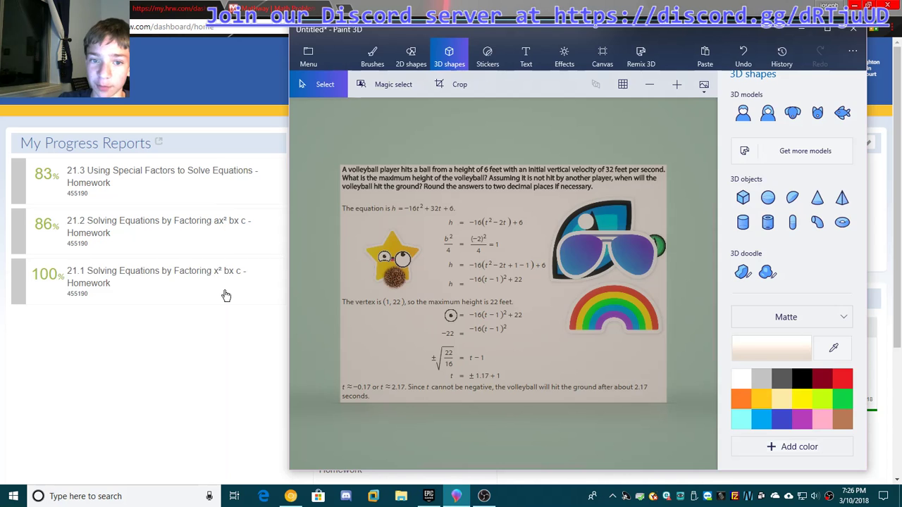
pyautogui.click(103, 425)
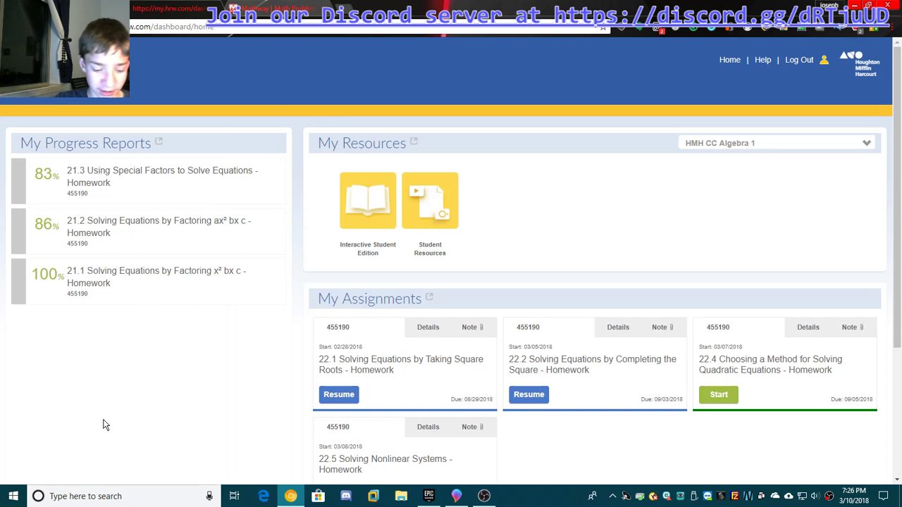
# Step: Search the computer for "paint" and launch the Paint desktop app
pyautogui.click(157, 499)
pyautogui.write('paint')
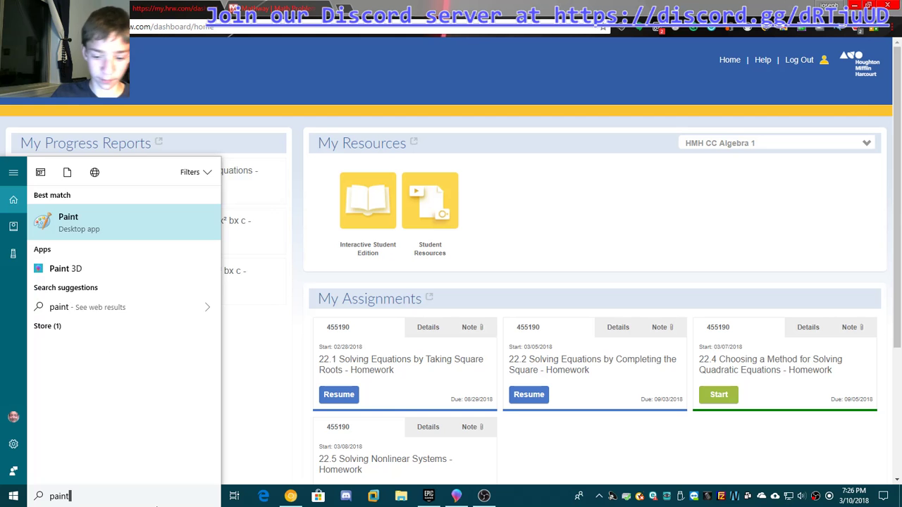
pyautogui.press('Escape')
# Step: Close the untitled Paint 3D project without saving it, leaving Paint in front
pyautogui.click(456, 496)
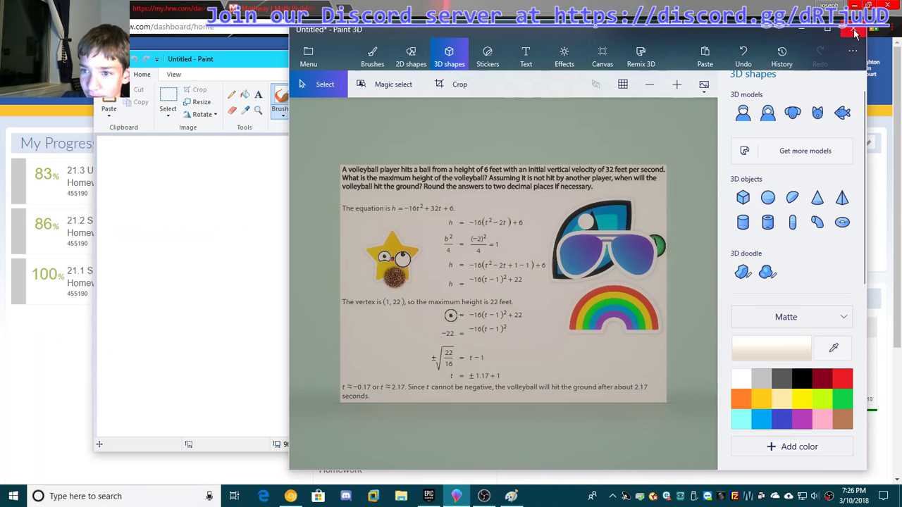
pyautogui.click(853, 29)
pyautogui.click(573, 277)
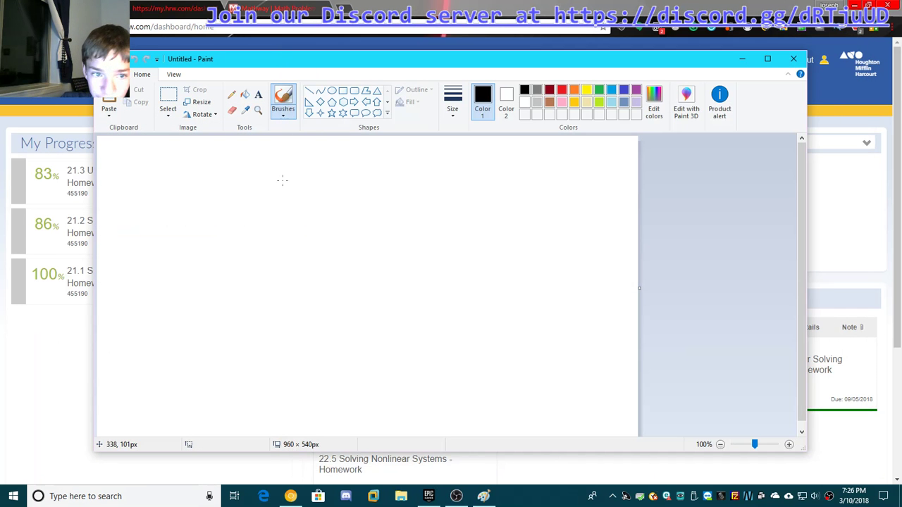
# Step: Maximize the Paint window, then read and dismiss the product alert
pyautogui.click(767, 58)
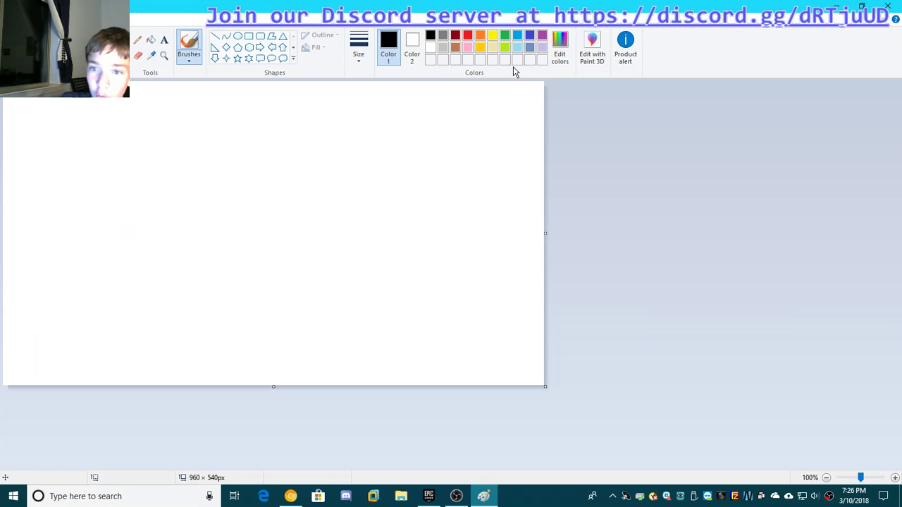
pyautogui.click(627, 59)
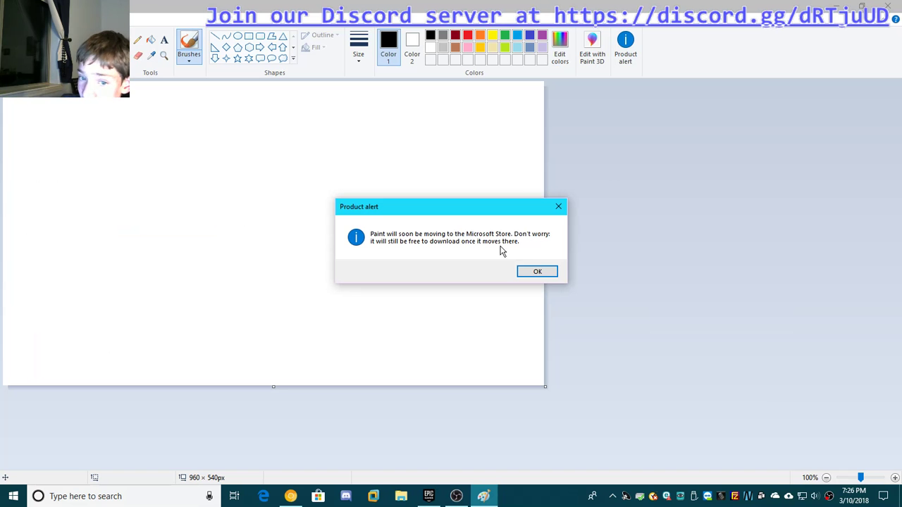
pyautogui.click(533, 271)
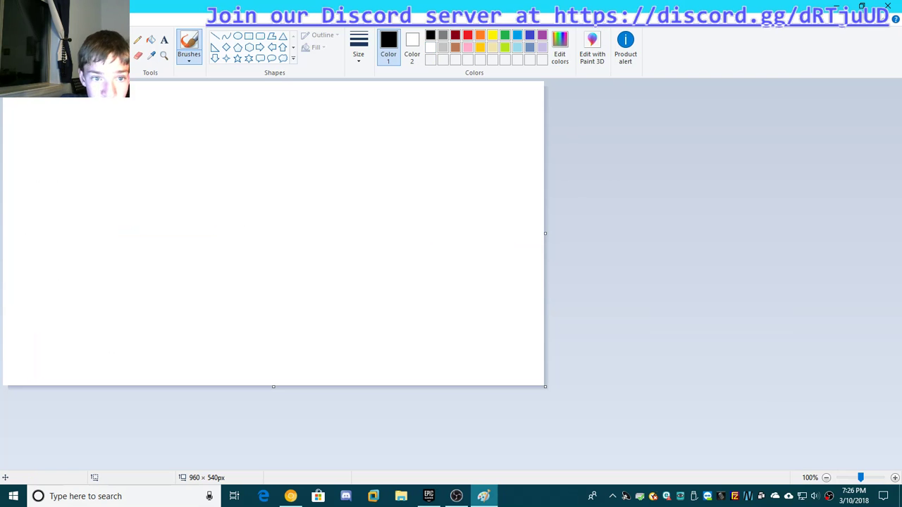
# Step: Draw a four-point star about 348 × 335 px on the canvas and give it a dark red outline
pyautogui.click(226, 59)
pyautogui.moveTo(129, 158); pyautogui.dragTo(324, 345)
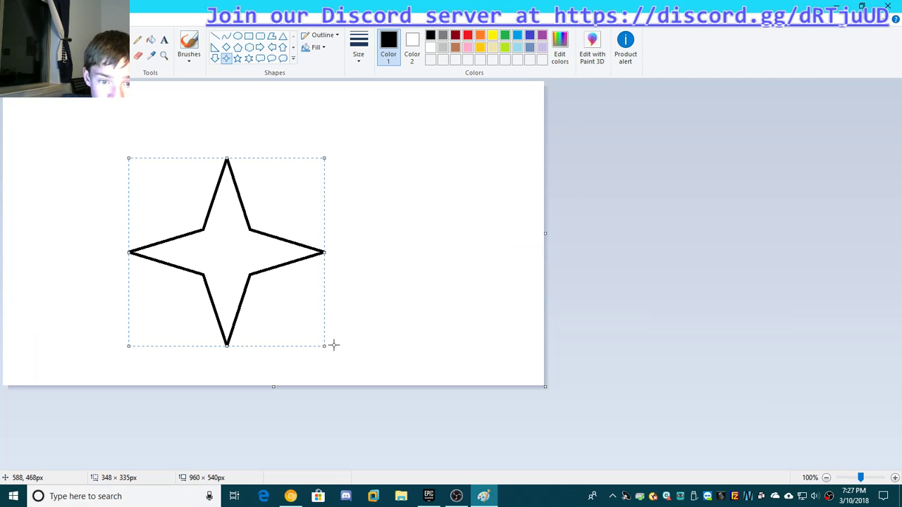
pyautogui.click(454, 37)
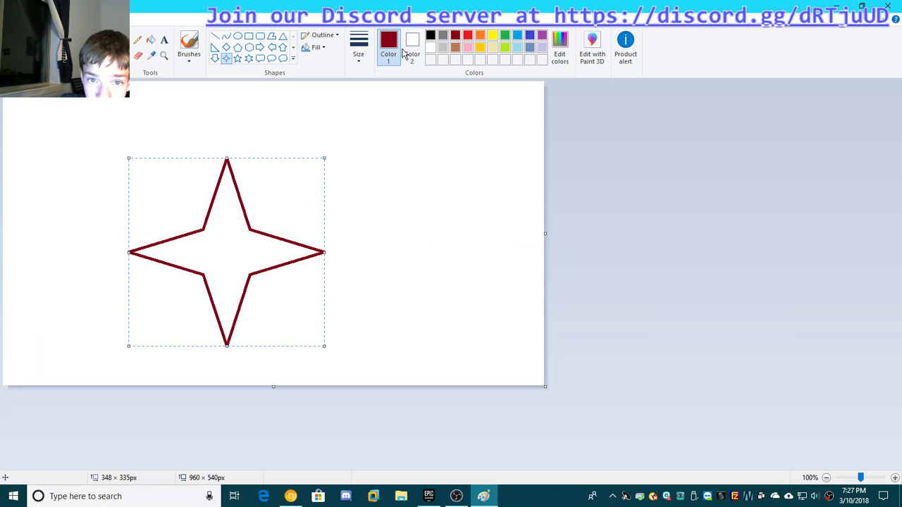
# Step: Draw a second four-point star about 185 × 288 px to the right of the first, with a black oil fill
pyautogui.click(410, 51)
pyautogui.click(431, 37)
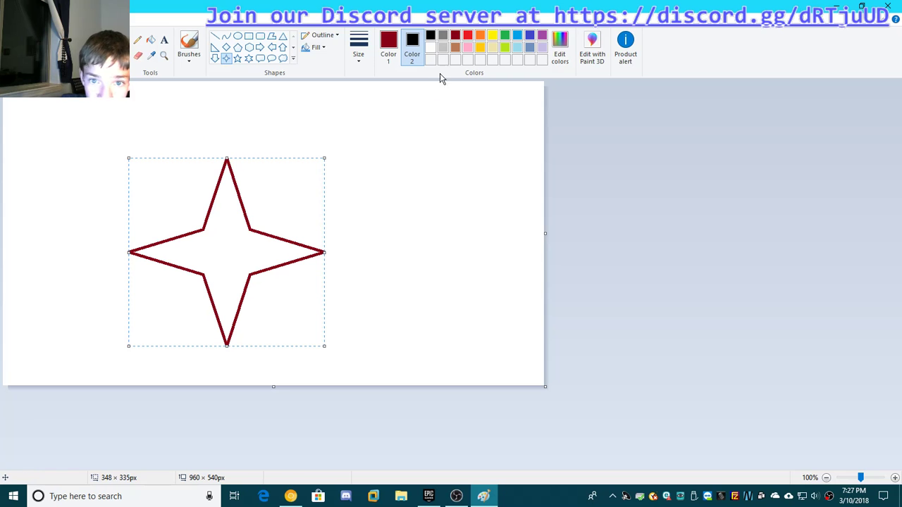
pyautogui.click(395, 225)
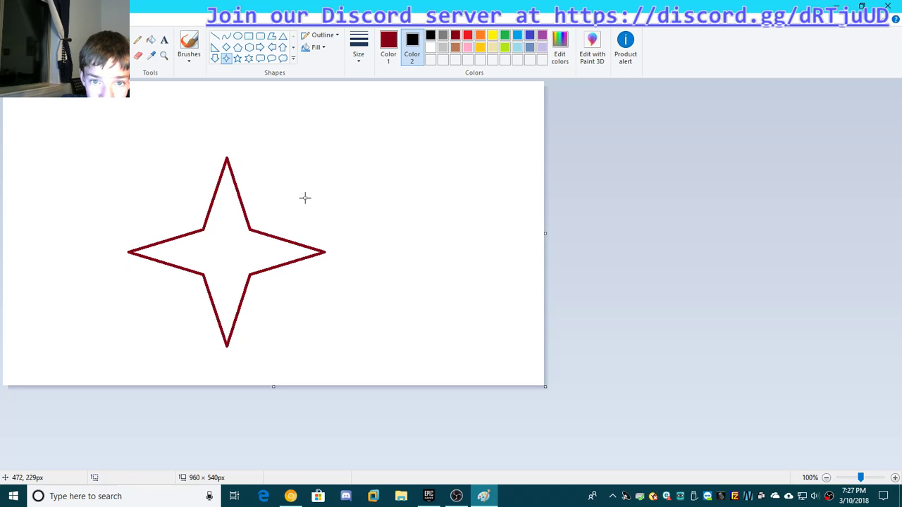
pyautogui.moveTo(375, 142); pyautogui.dragTo(480, 303)
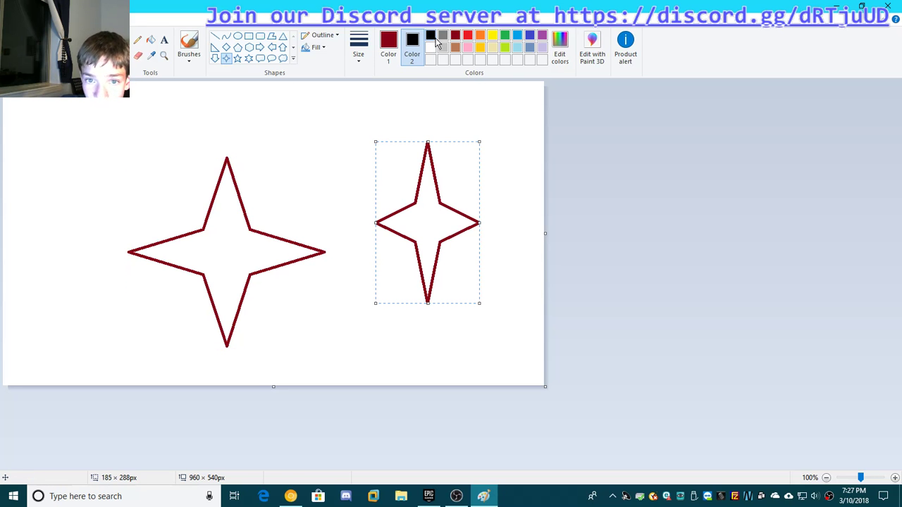
pyautogui.click(314, 47)
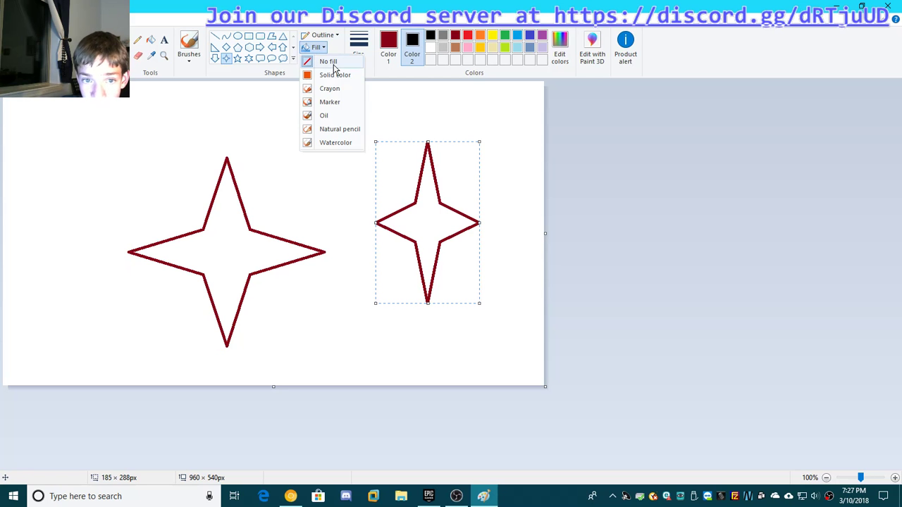
pyautogui.click(354, 116)
pyautogui.click(499, 216)
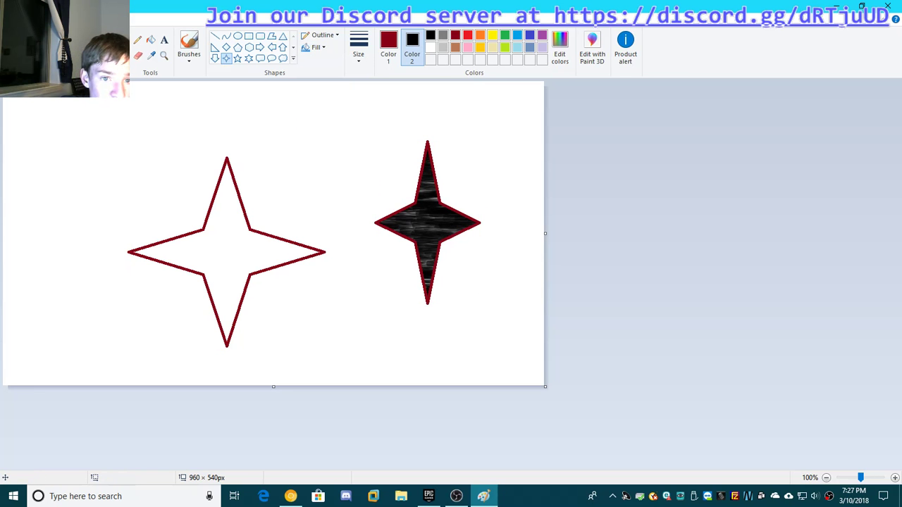
# Step: Draw a rounded rectangular callout about 114 × 105 px above and left of the large star
pyautogui.click(261, 59)
pyautogui.moveTo(104, 118); pyautogui.dragTo(169, 177)
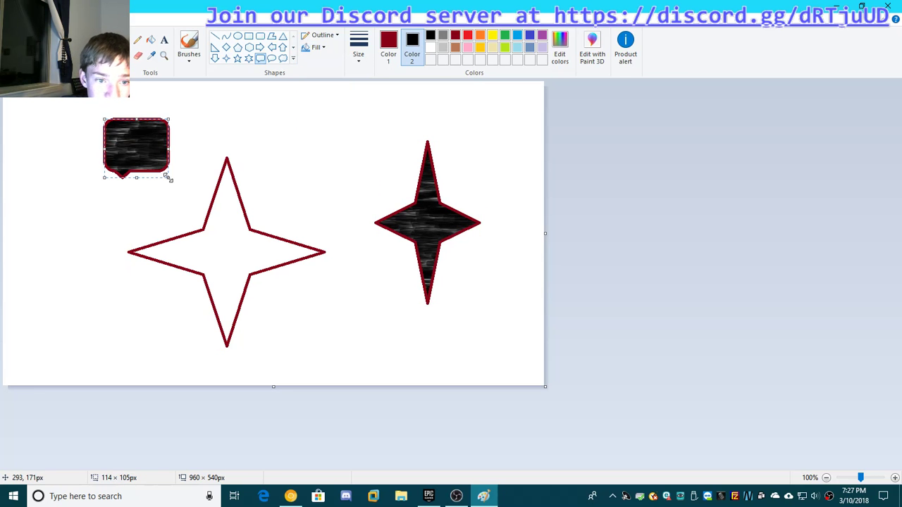
pyautogui.click(252, 128)
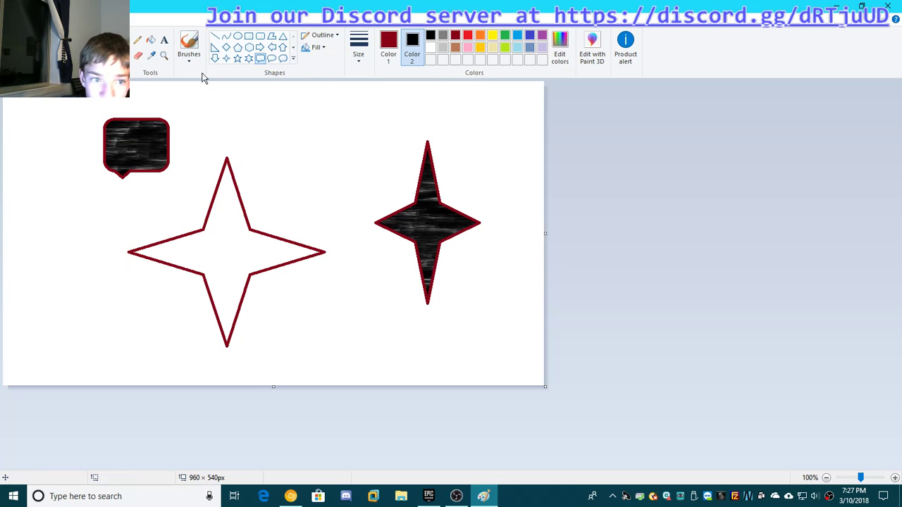
# Step: Draw an oval about 44 × 51 px below the callout's tail, with a light yellow outline and white fill
pyautogui.click(238, 37)
pyautogui.moveTo(111, 182); pyautogui.dragTo(140, 215)
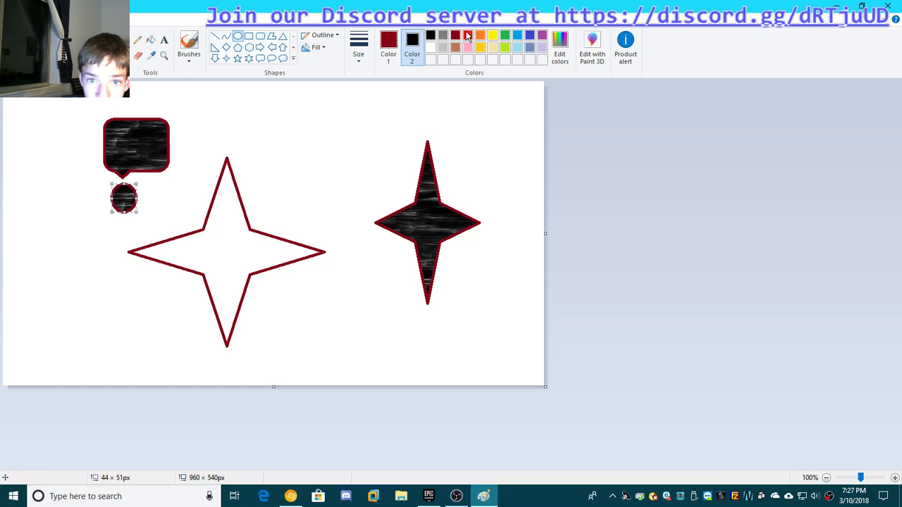
pyautogui.click(388, 44)
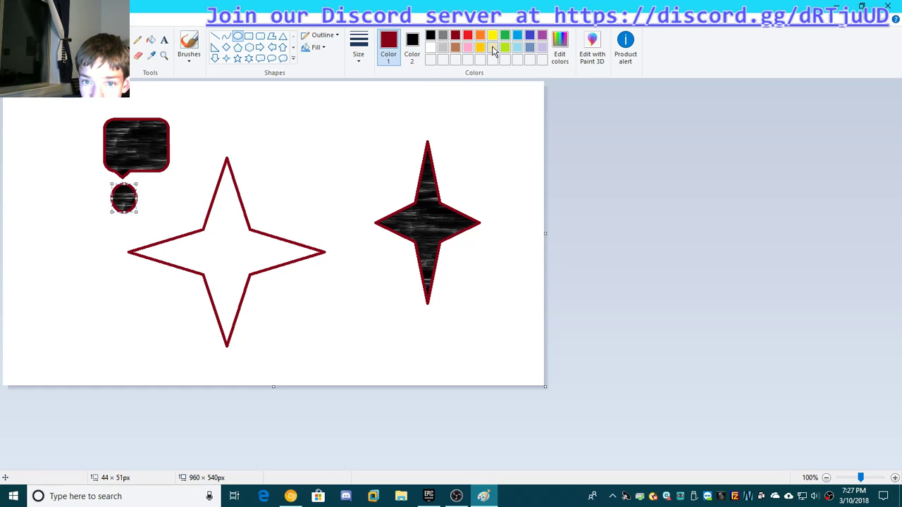
pyautogui.click(492, 48)
pyautogui.click(412, 46)
pyautogui.click(430, 47)
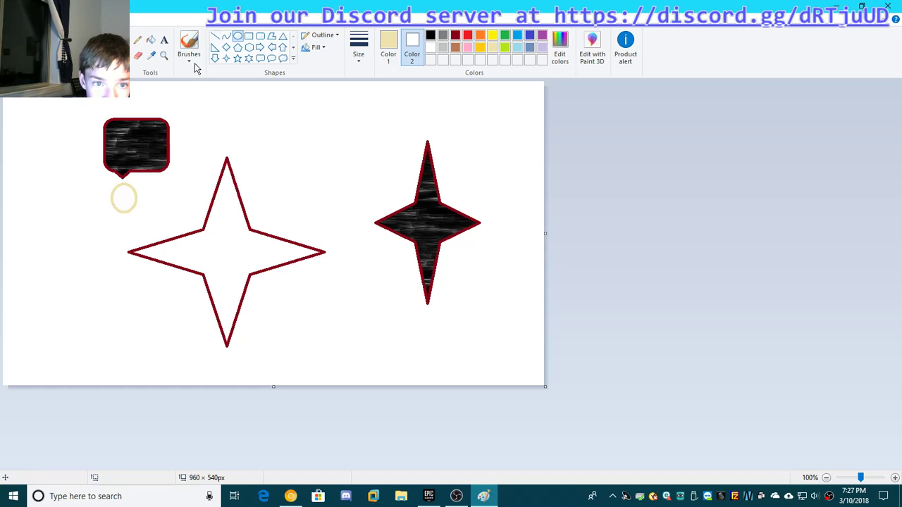
# Step: Draw a light yellow curve about 19 × 137 px running down from the oval and bowed to the left
pyautogui.click(215, 36)
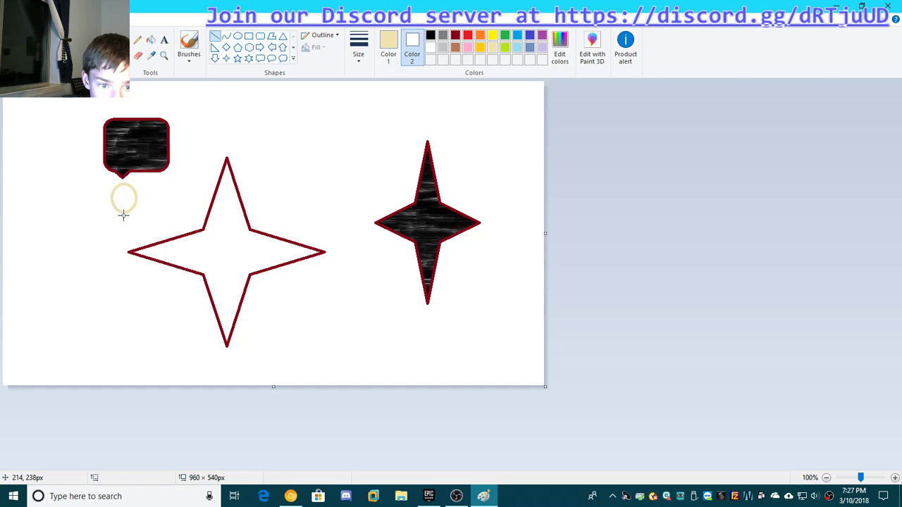
pyautogui.moveTo(123, 212)
pyautogui.mouseDown()
pyautogui.moveTo(124, 231)
pyautogui.moveTo(127, 216)
pyautogui.mouseUp()
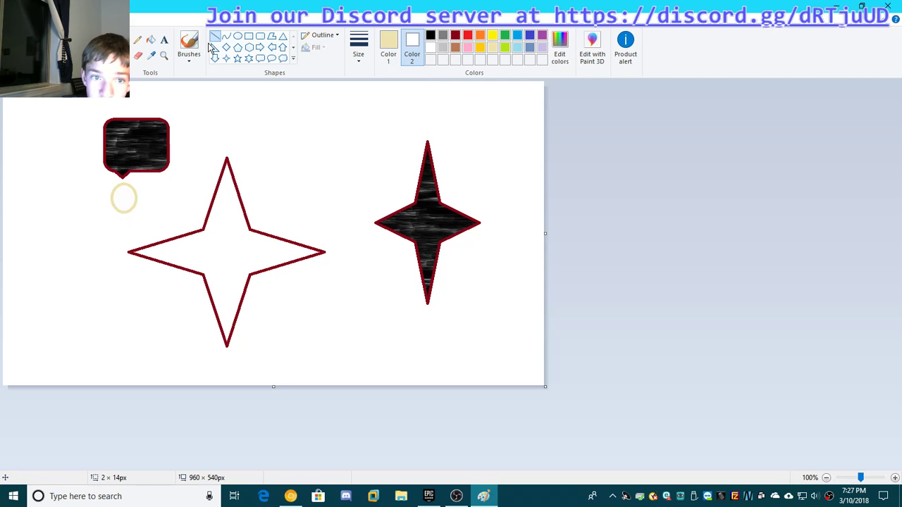
pyautogui.click(226, 36)
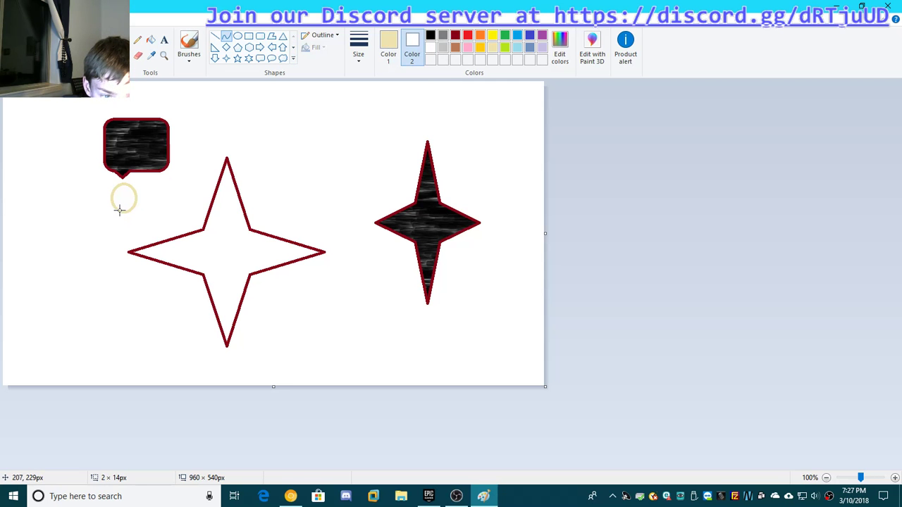
pyautogui.moveTo(120, 212); pyautogui.dragTo(120, 286)
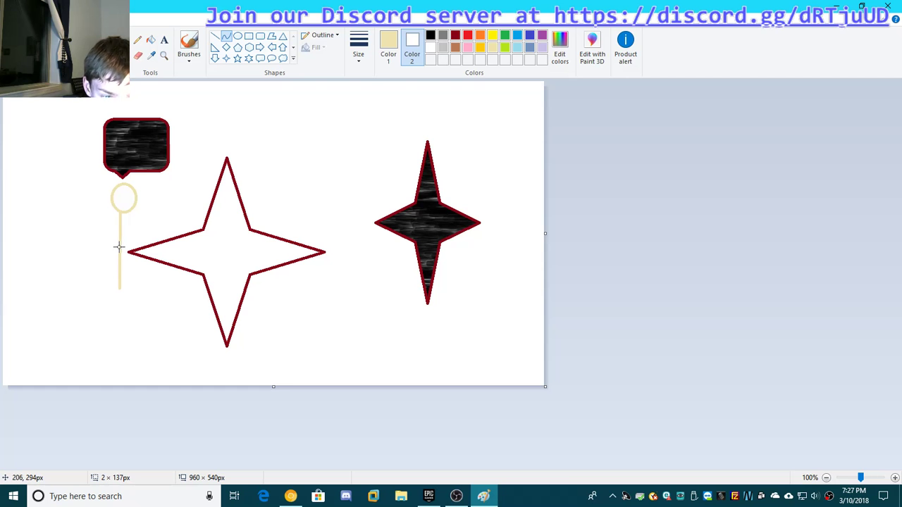
pyautogui.moveTo(117, 247); pyautogui.dragTo(111, 248)
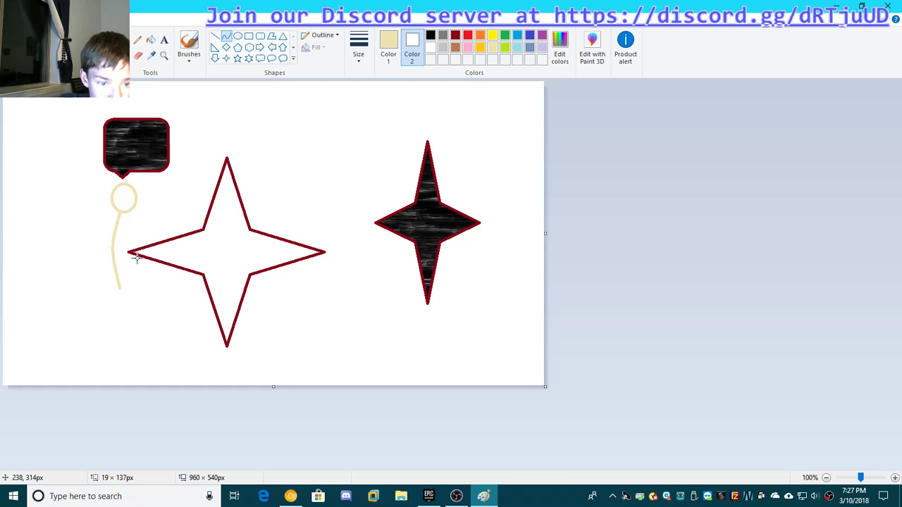
# Step: Duplicate the curve below the oval and place the copy slightly to the right of the original
pyautogui.click(78, 44)
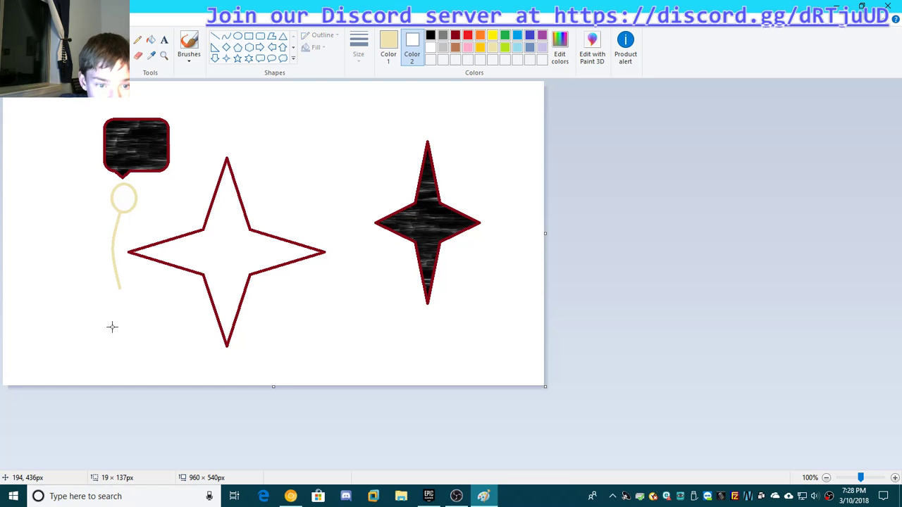
pyautogui.moveTo(124, 302); pyautogui.dragTo(95, 214)
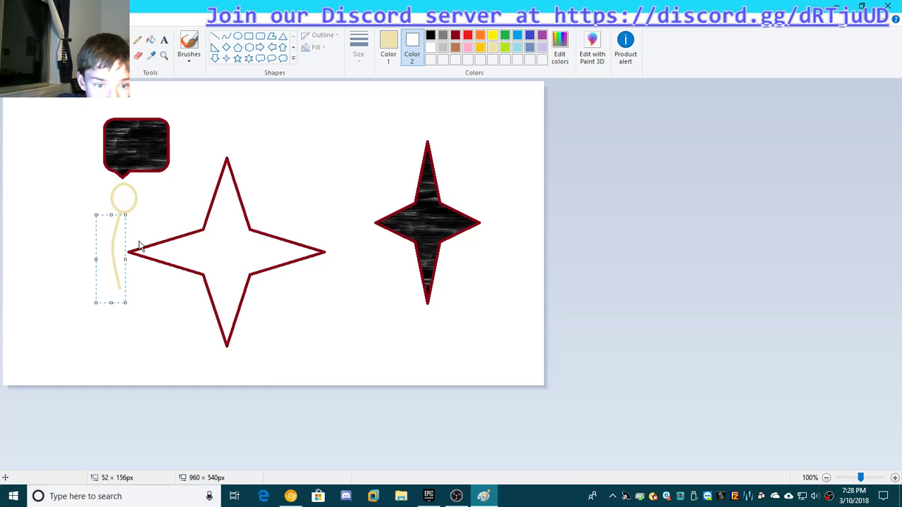
pyautogui.hotkey('ctrl', 'v')
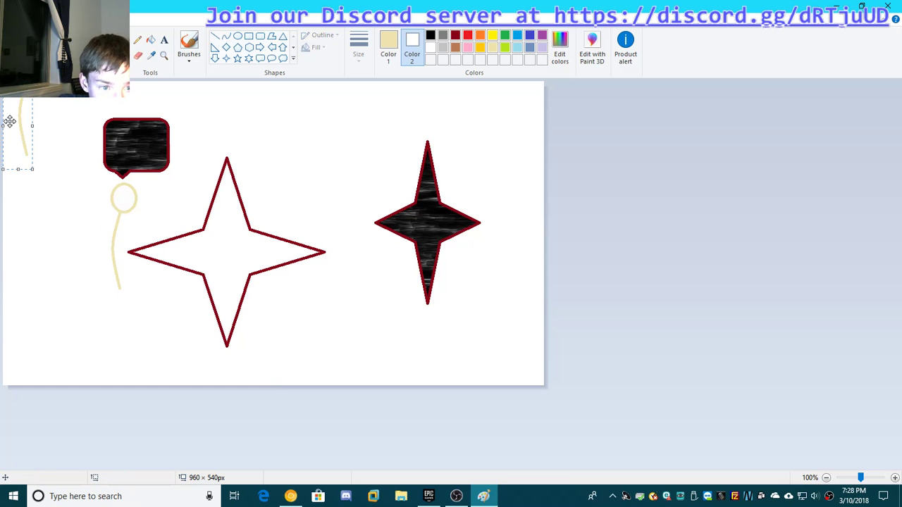
pyautogui.moveTo(8, 121); pyautogui.dragTo(120, 254)
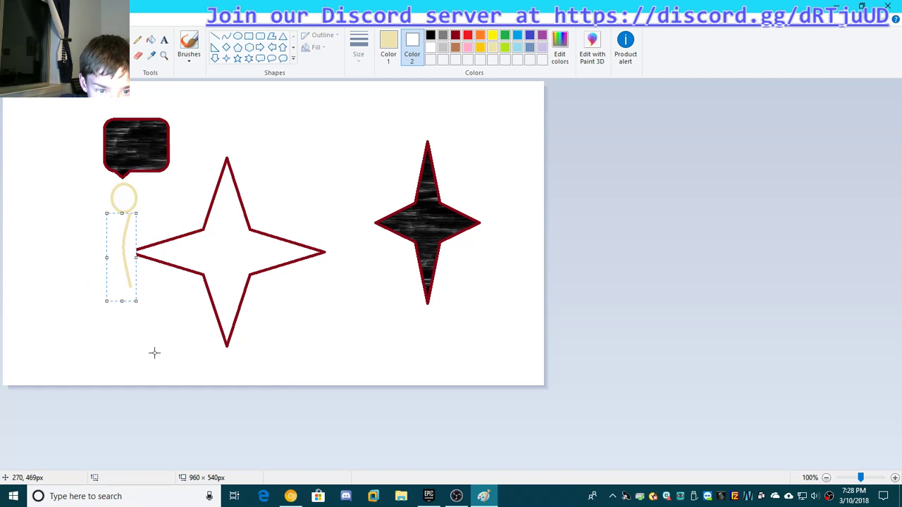
pyautogui.click(149, 331)
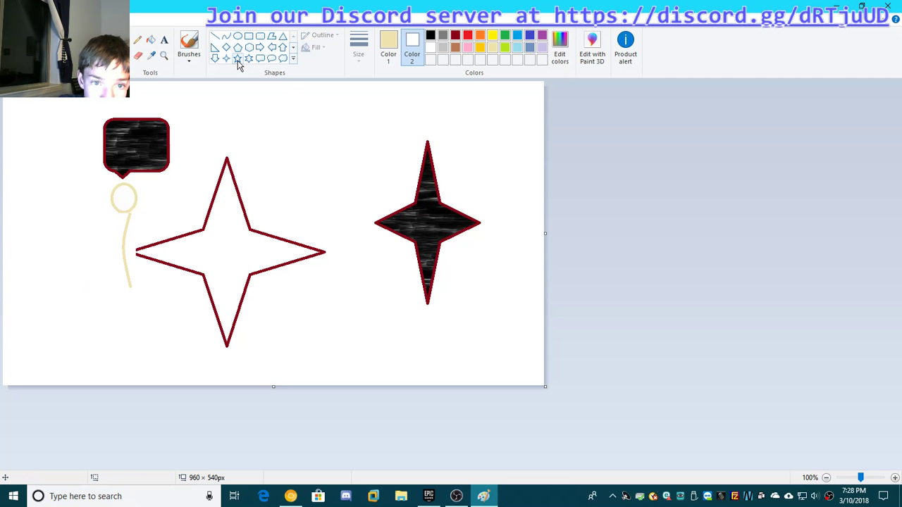
# Step: Draw another light yellow curve about 137 px tall from the oval's lower left, bowing it left and bending its lower end into a hook
pyautogui.click(226, 37)
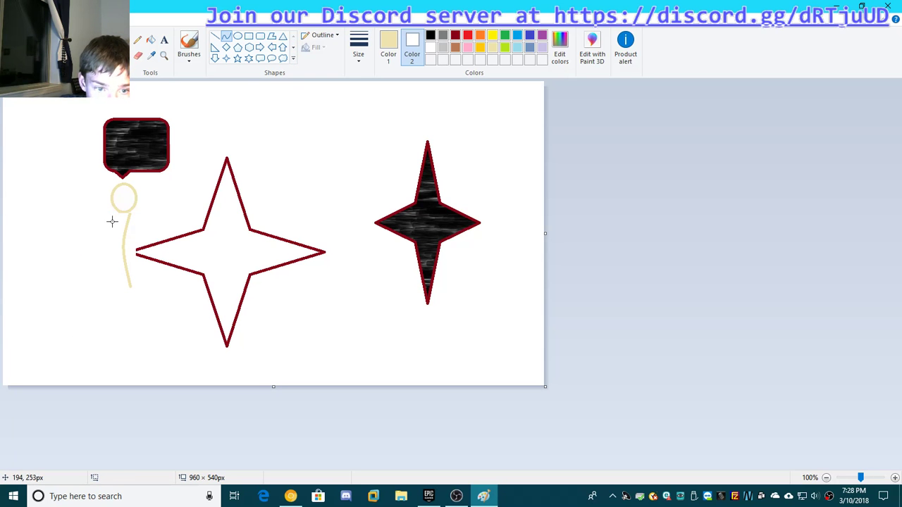
pyautogui.moveTo(116, 212); pyautogui.dragTo(119, 288)
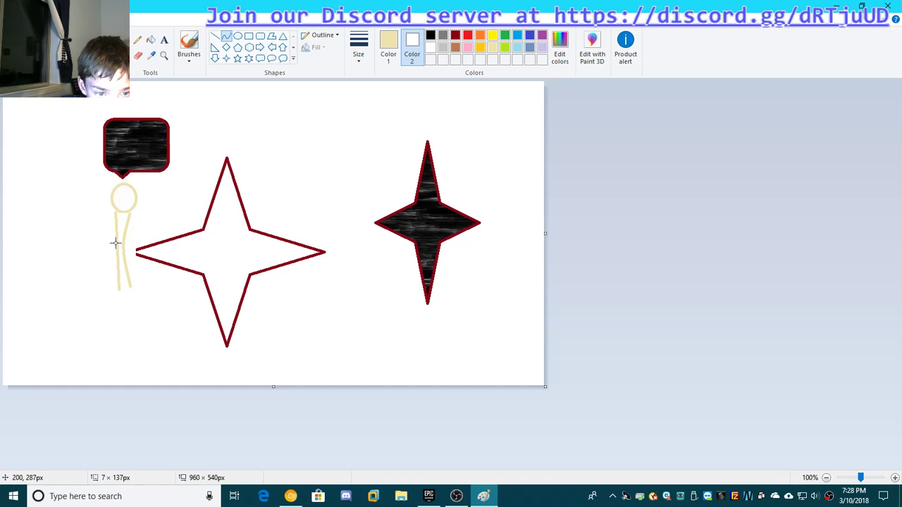
pyautogui.moveTo(115, 244); pyautogui.dragTo(110, 246)
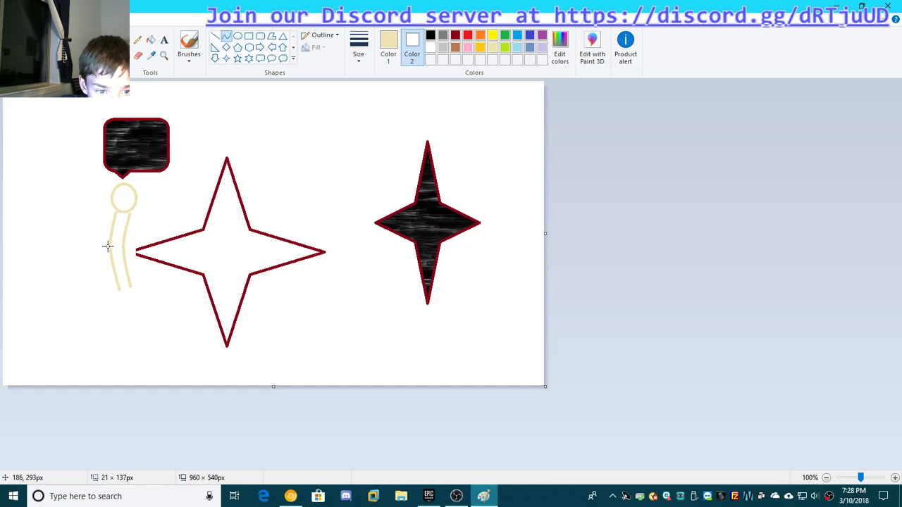
pyautogui.click(143, 313)
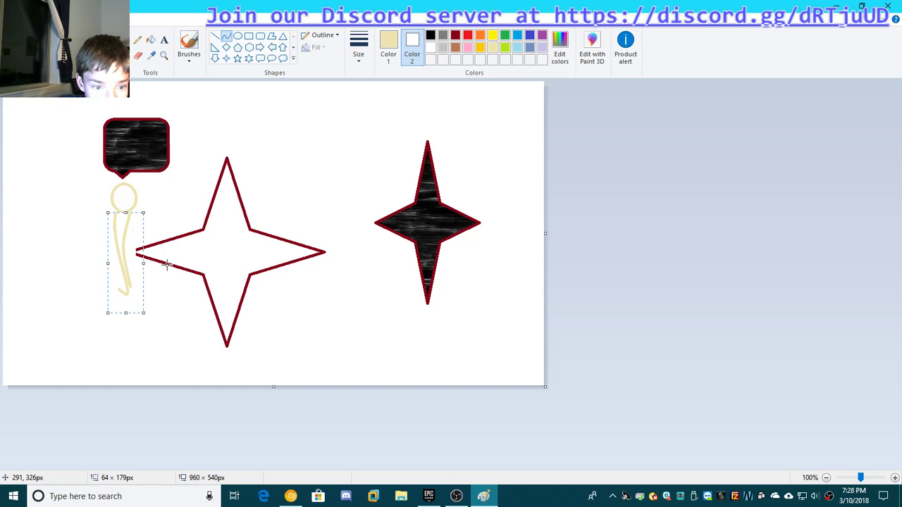
# Step: Replace the hooked curve with a left-bowed one about 17 × 130 px, and join both curves' lower ends with a light yellow line about 29 px long
pyautogui.hotkey('ctrl', 'z')
pyautogui.moveTo(121, 210)
pyautogui.mouseDown()
pyautogui.moveTo(117, 283)
pyautogui.moveTo(118, 246)
pyautogui.moveTo(110, 248)
pyautogui.mouseUp()
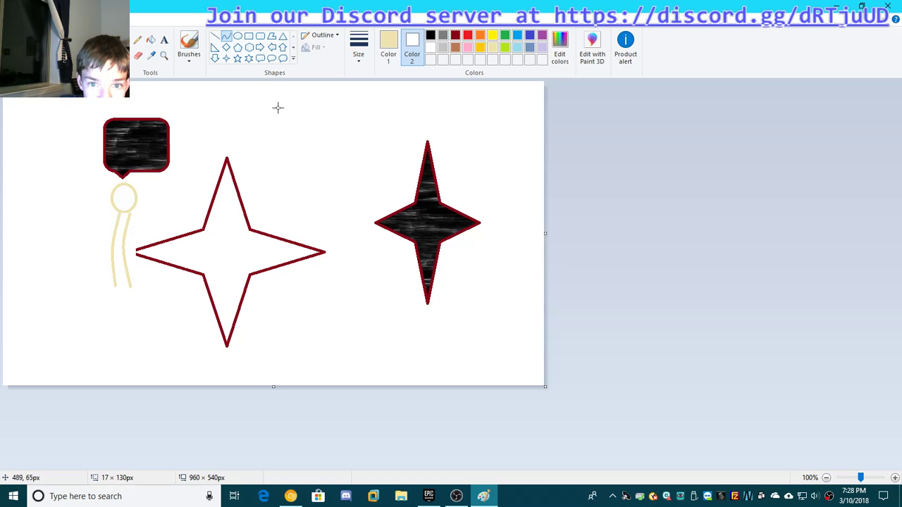
pyautogui.click(215, 36)
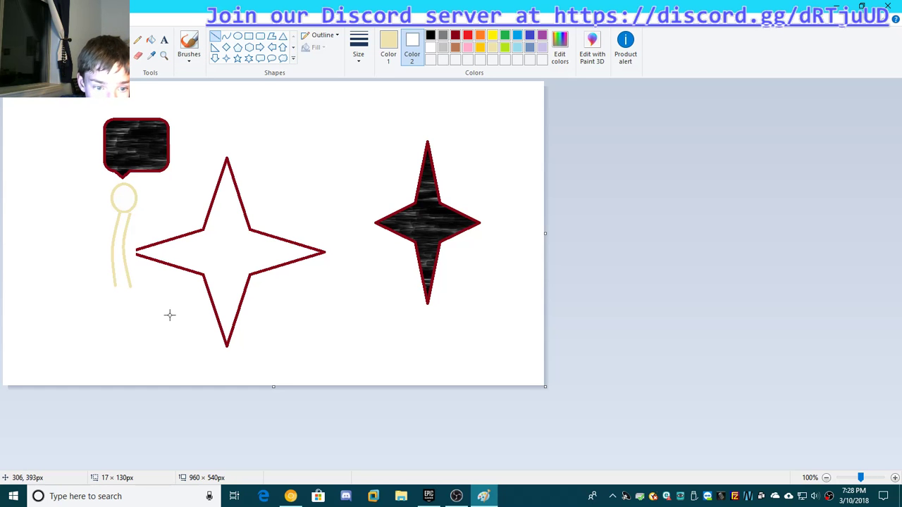
pyautogui.moveTo(114, 285); pyautogui.dragTo(128, 286)
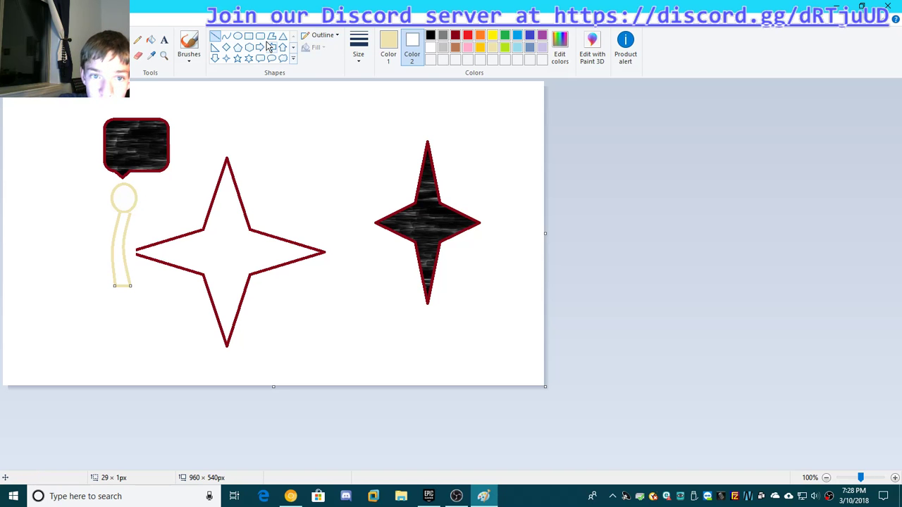
# Step: Set Color 2 to yellow, write "Hello there" in light yellow inside the black callout and centre the text in it
pyautogui.click(164, 40)
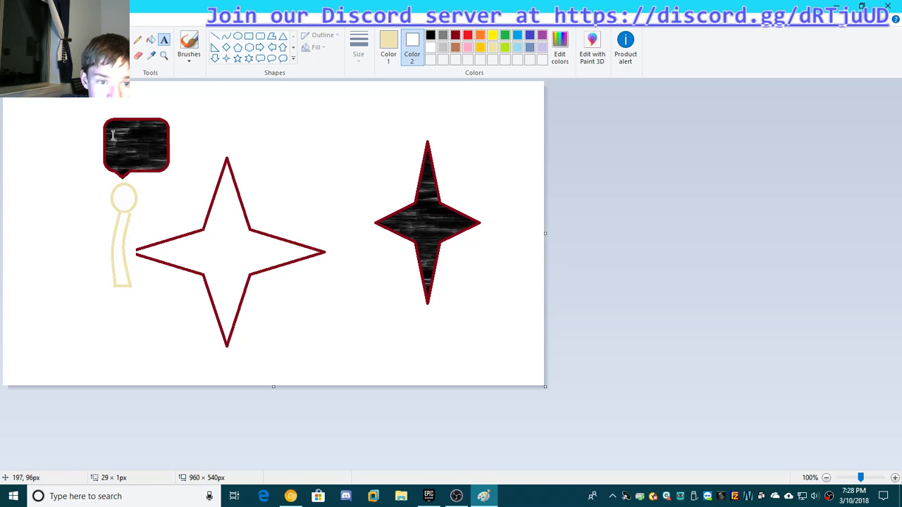
pyautogui.moveTo(111, 129); pyautogui.dragTo(191, 161)
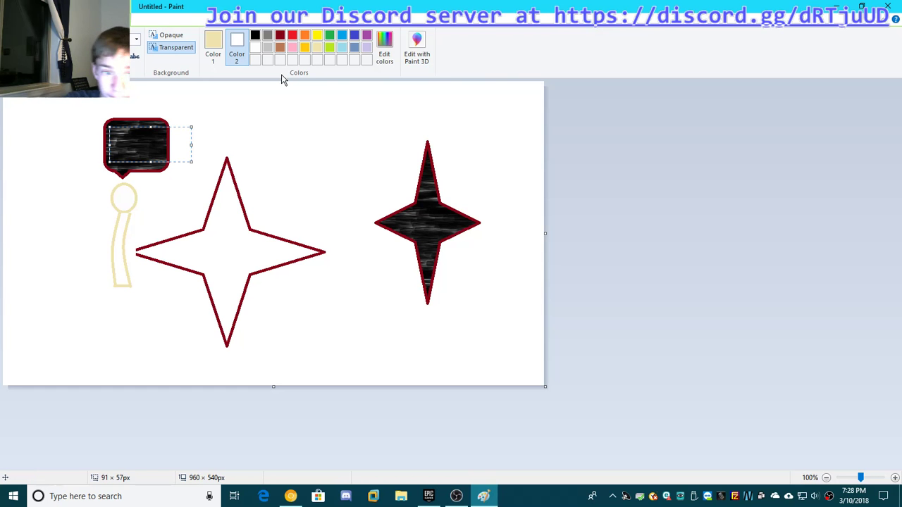
pyautogui.click(317, 37)
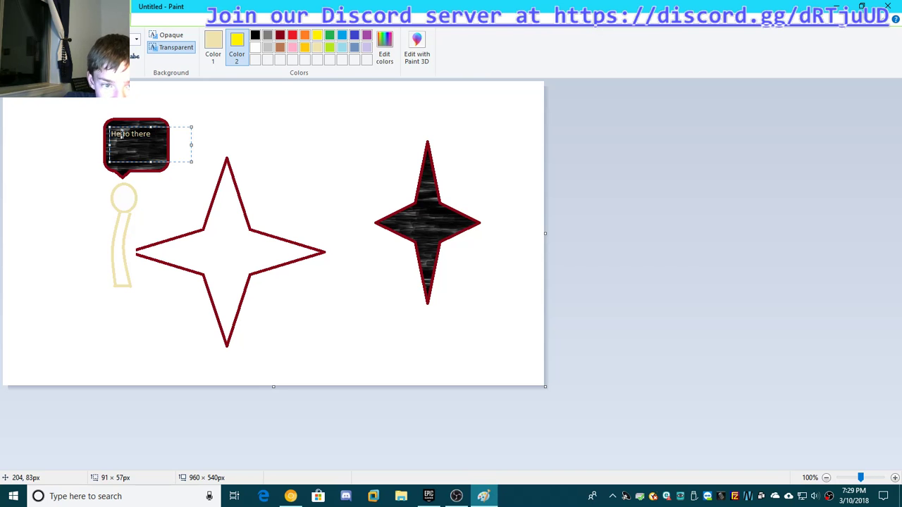
pyautogui.moveTo(111, 129)
pyautogui.mouseDown()
pyautogui.moveTo(124, 136)
pyautogui.moveTo(116, 137)
pyautogui.mouseUp()
pyautogui.click(263, 135)
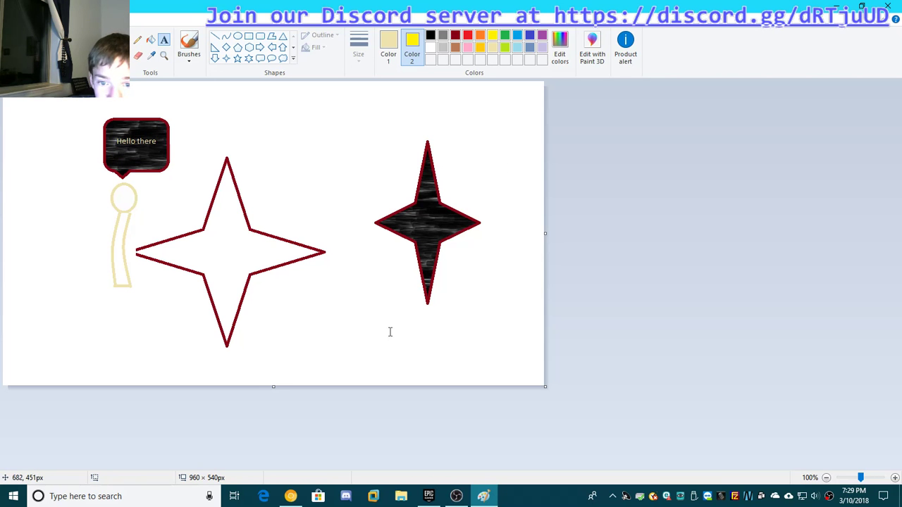
# Step: Pick black from the callout's fill and draw two slanted lines above the open star, a short one and one about 66 × 106 px
pyautogui.click(150, 57)
pyautogui.click(123, 153)
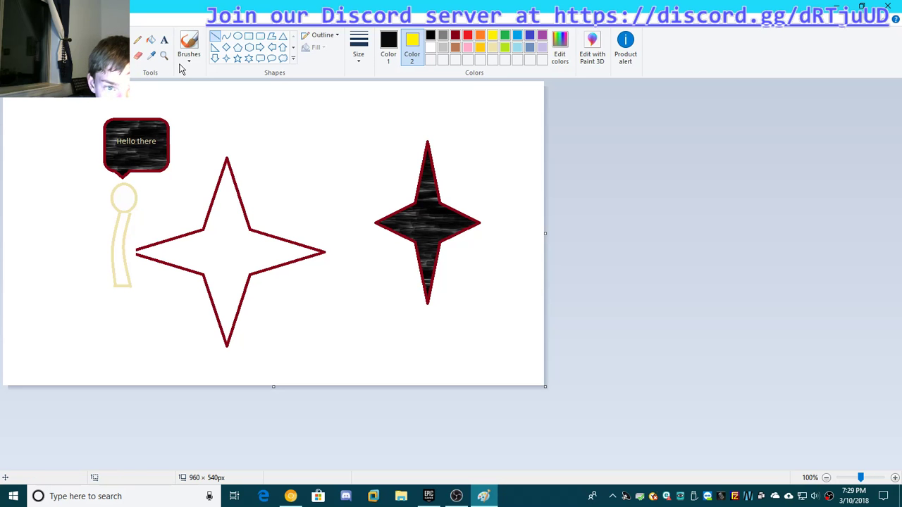
pyautogui.moveTo(248, 137); pyautogui.dragTo(345, 147)
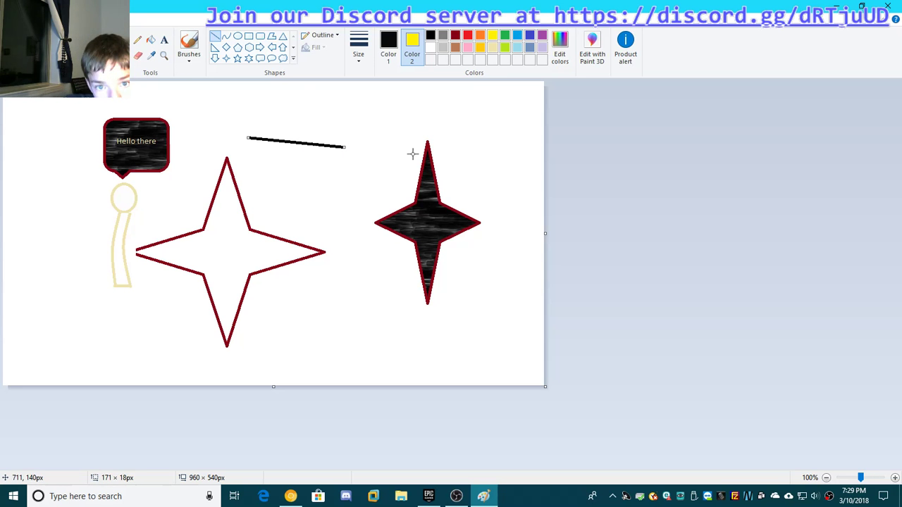
pyautogui.moveTo(345, 147)
pyautogui.mouseDown()
pyautogui.moveTo(261, 166)
pyautogui.moveTo(347, 137)
pyautogui.mouseUp()
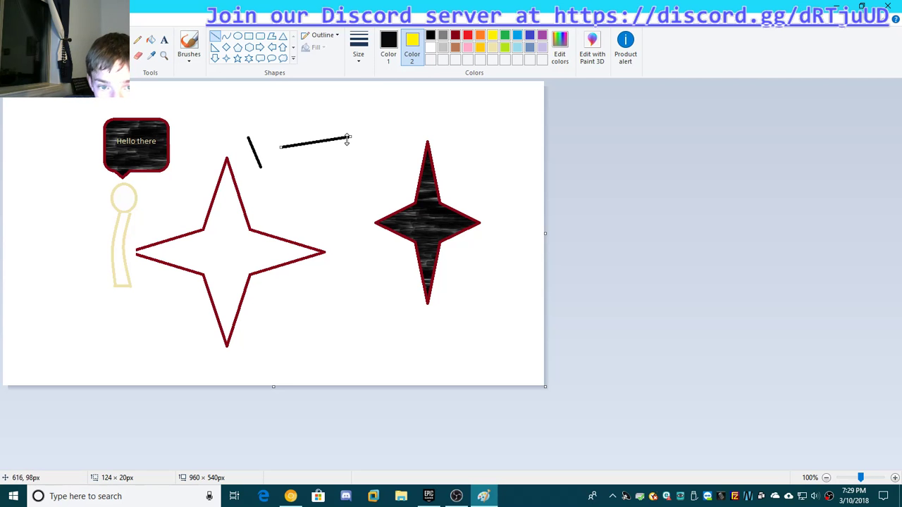
pyautogui.moveTo(278, 147); pyautogui.dragTo(314, 197)
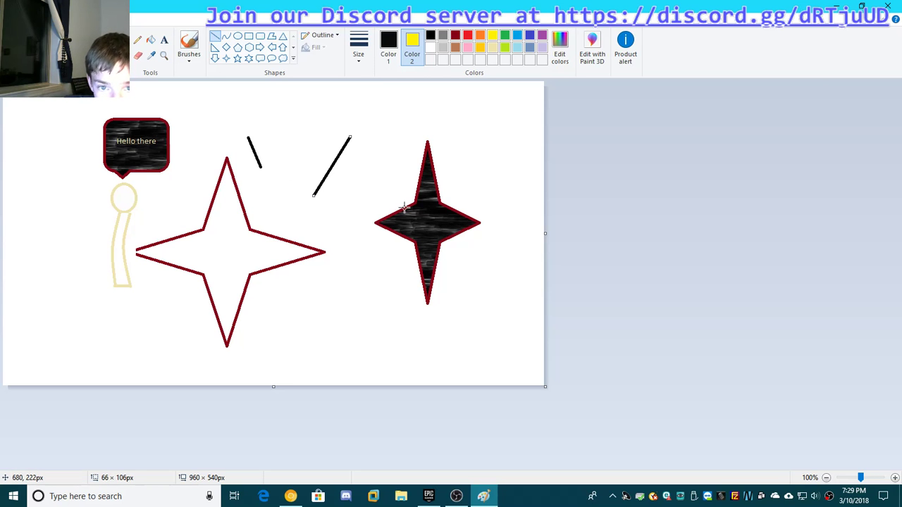
# Step: Draw two lightning bolts with black outline and yellow fill, a small one beside the callout and a large one across the open star
pyautogui.scroll(-1, 255, 57)
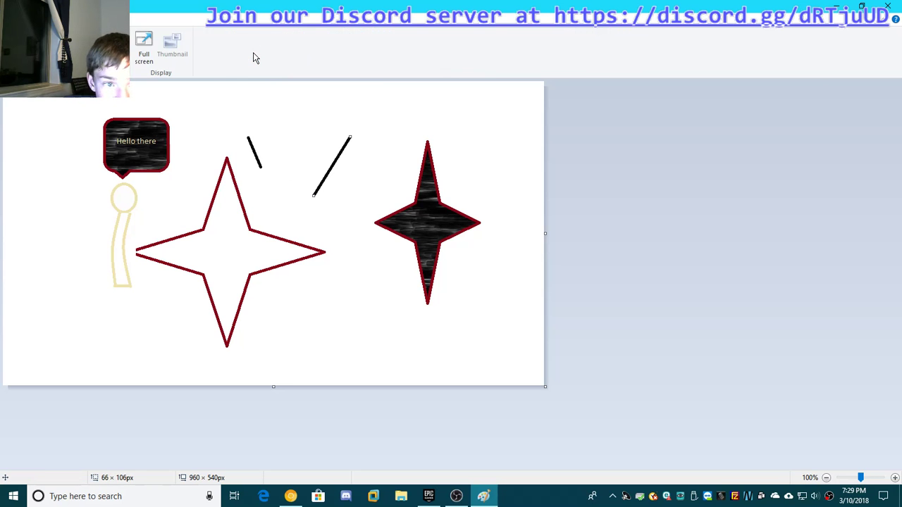
pyautogui.scroll(1, 254, 54)
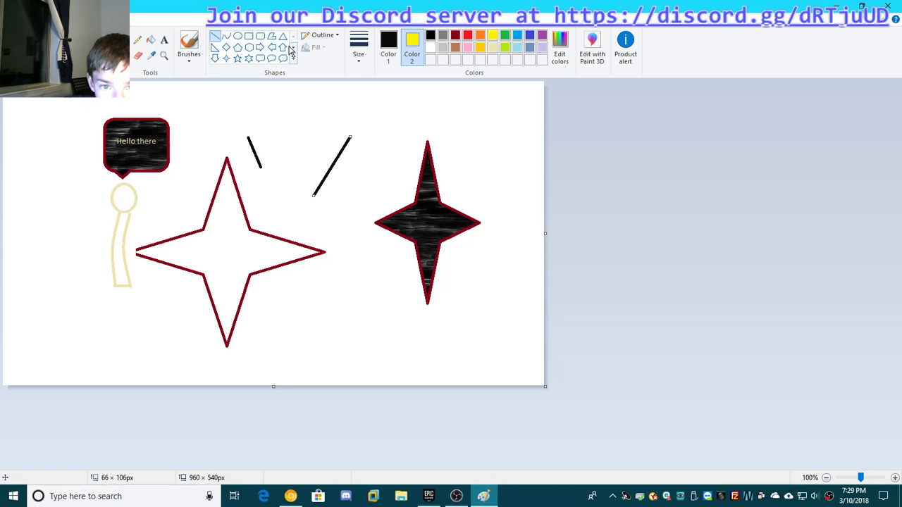
pyautogui.click(292, 48)
pyautogui.click(226, 58)
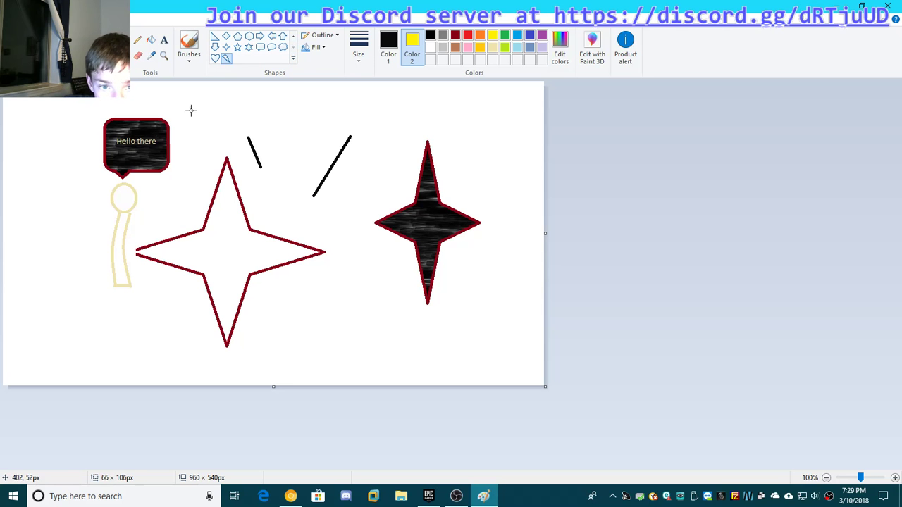
pyautogui.moveTo(74, 134); pyautogui.dragTo(475, 362)
pyautogui.click(162, 189)
pyautogui.click(517, 276)
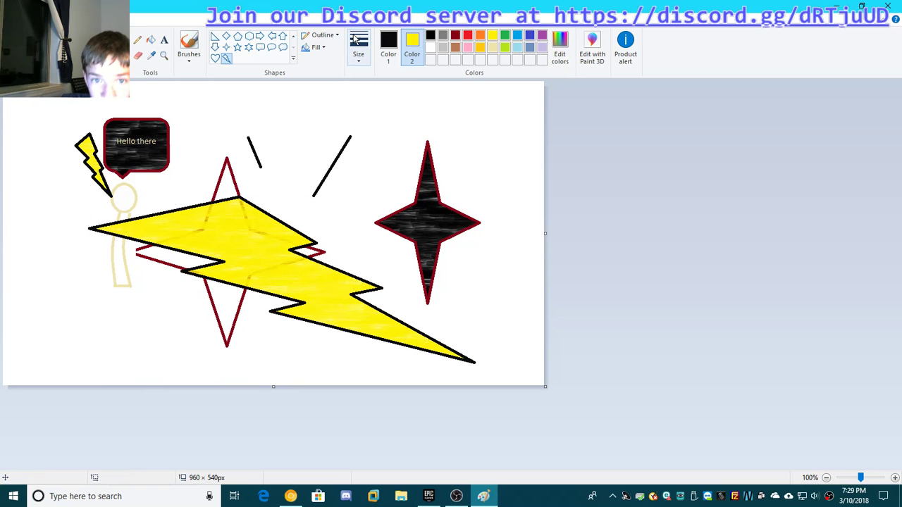
pyautogui.click(360, 56)
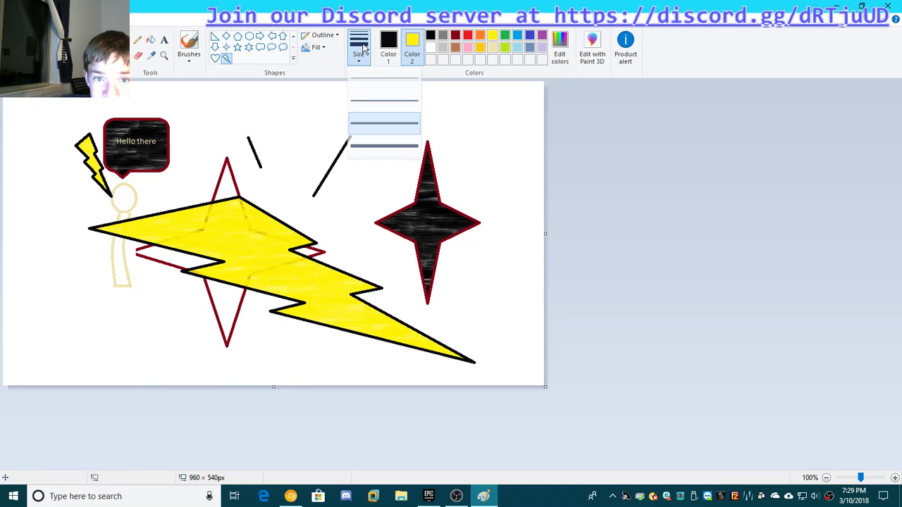
pyautogui.click(322, 35)
pyautogui.click(329, 39)
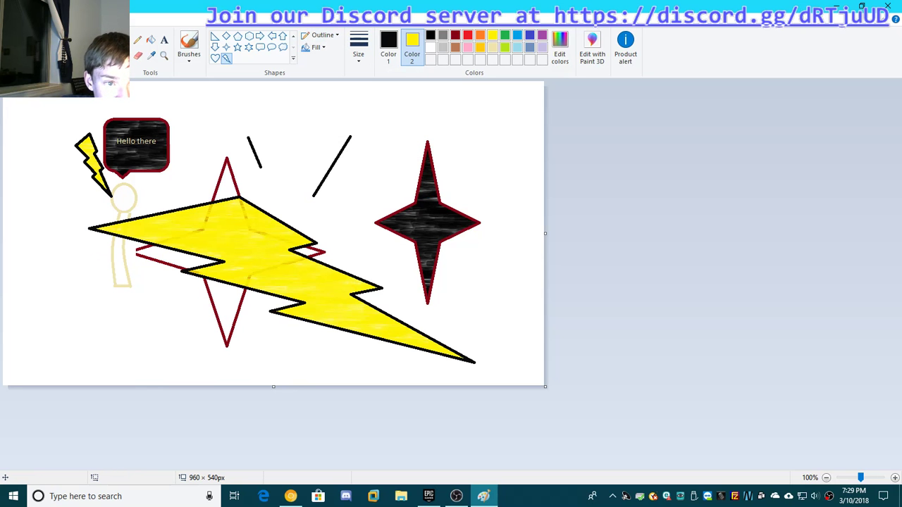
# Step: Paste the copied light yellow curve at the canvas's upper left and try to move it closer to the small lightning bolt
pyautogui.hotkey('ctrl', 'v')
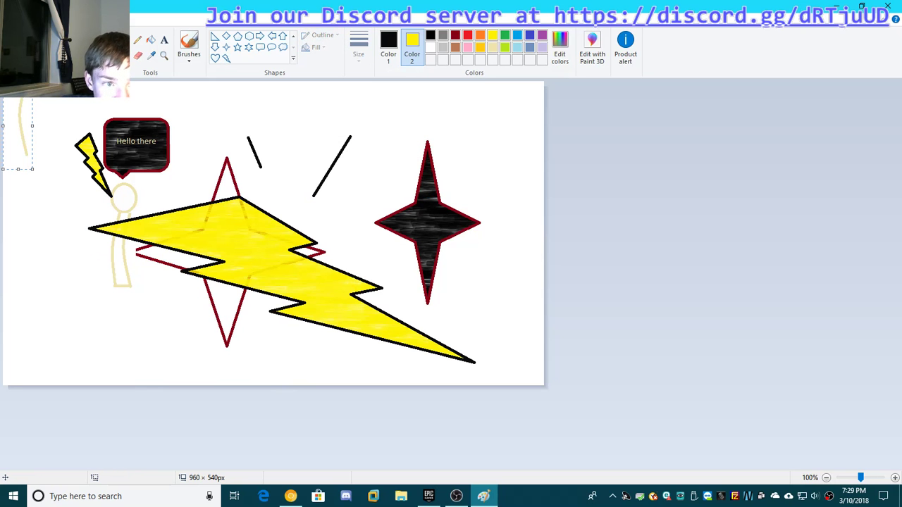
pyautogui.moveTo(21, 136); pyautogui.dragTo(46, 167)
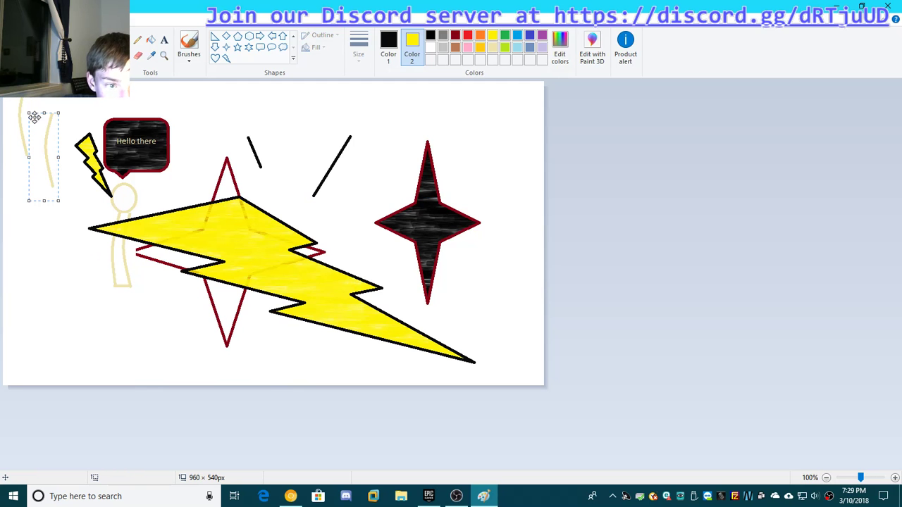
pyautogui.moveTo(20, 110); pyautogui.dragTo(64, 230)
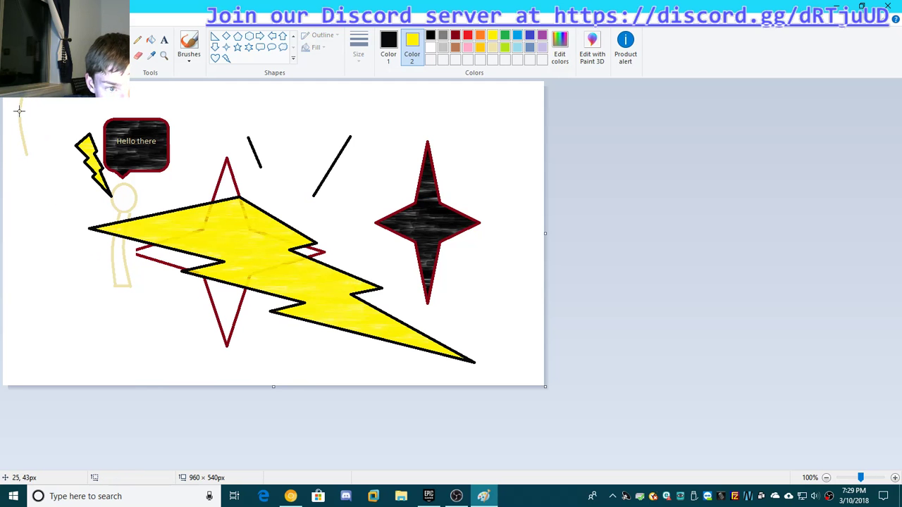
pyautogui.hotkey('ctrl', 'z')
# Step: Move a selected part of the pasted curve down beside the figure, and a strip about 91 × 5 px from the canvas's top edge onto the oval
pyautogui.moveTo(20, 143); pyautogui.dragTo(54, 244)
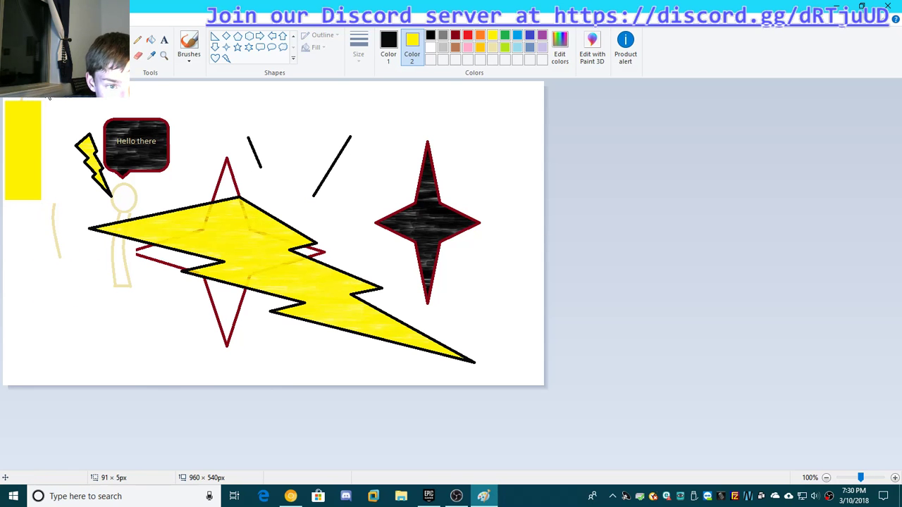
pyautogui.moveTo(43, 81); pyautogui.dragTo(123, 183)
pyautogui.click(246, 150)
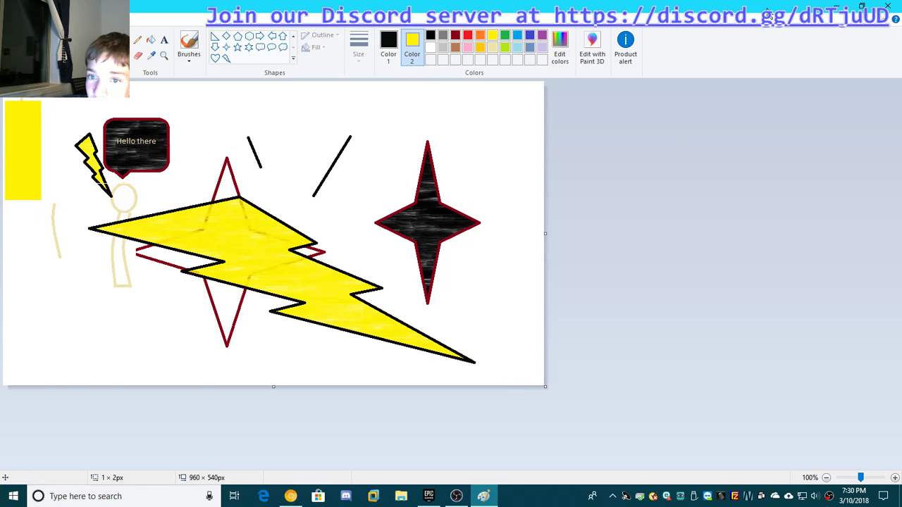
pyautogui.click(556, 52)
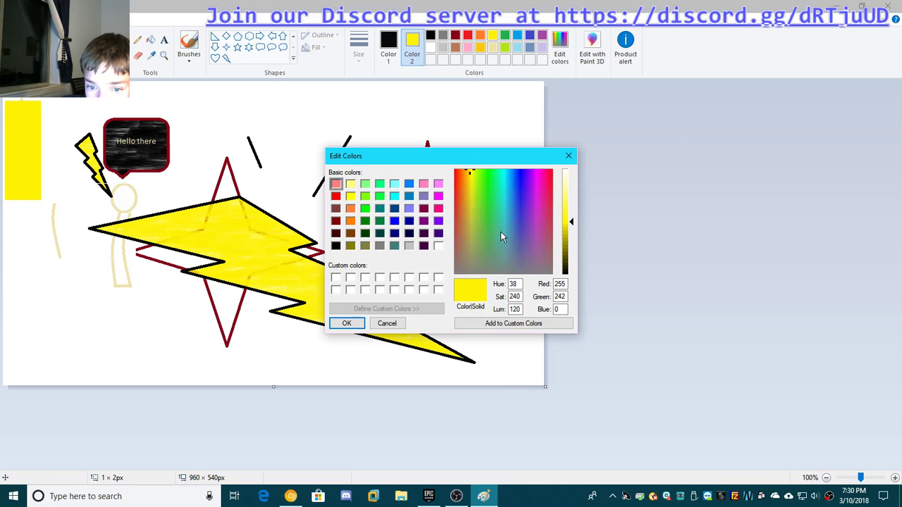
pyautogui.click(568, 156)
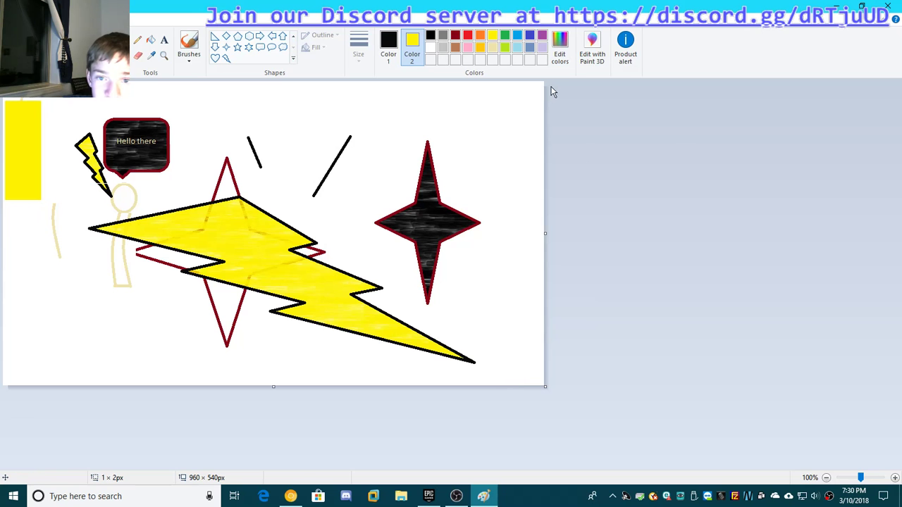
# Step: Open the drawing in Paint 3D without saving it, and close the original Paint window, discarding its changes
pyautogui.click(599, 63)
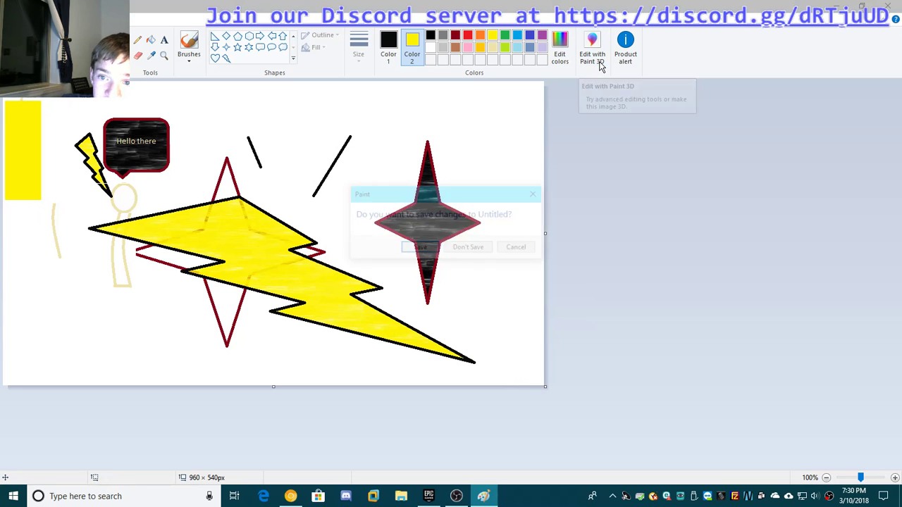
pyautogui.click(470, 253)
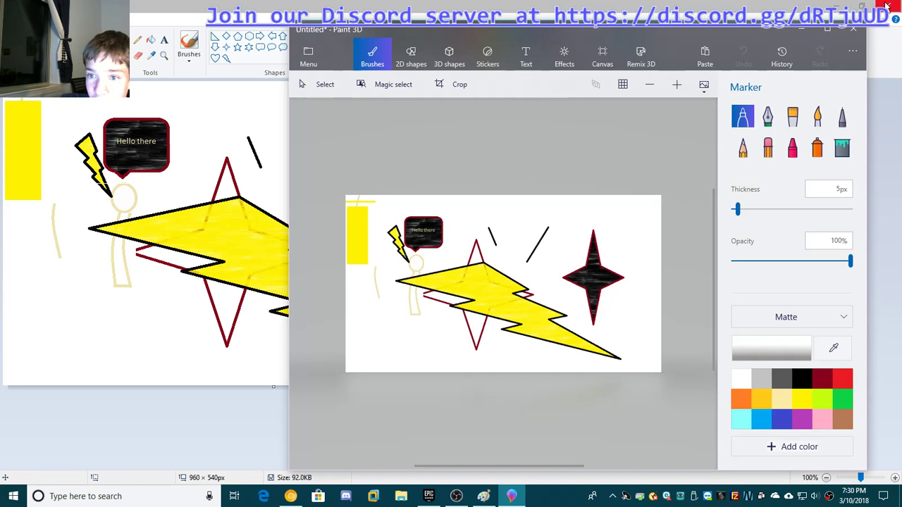
pyautogui.click(886, 5)
pyautogui.click(471, 249)
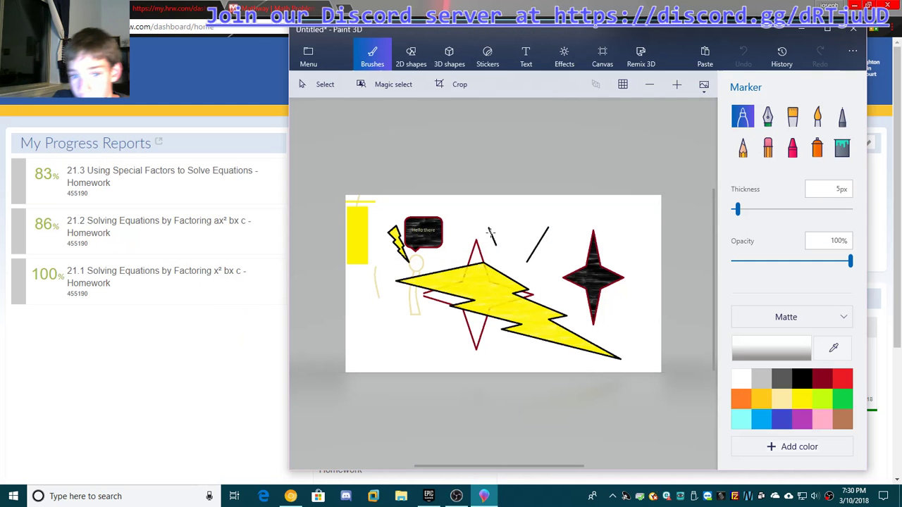
# Step: Start a new blank Paint 3D project, discarding the unsaved drawing
pyautogui.click(308, 57)
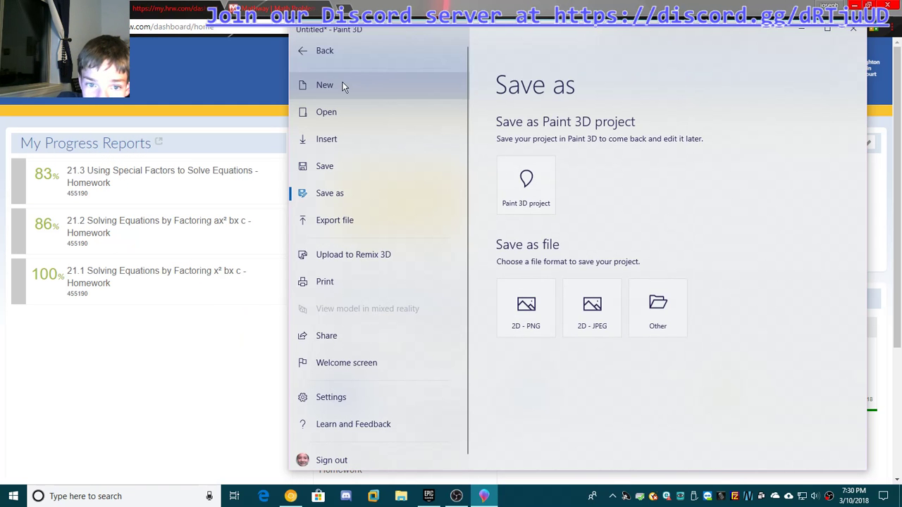
pyautogui.click(338, 86)
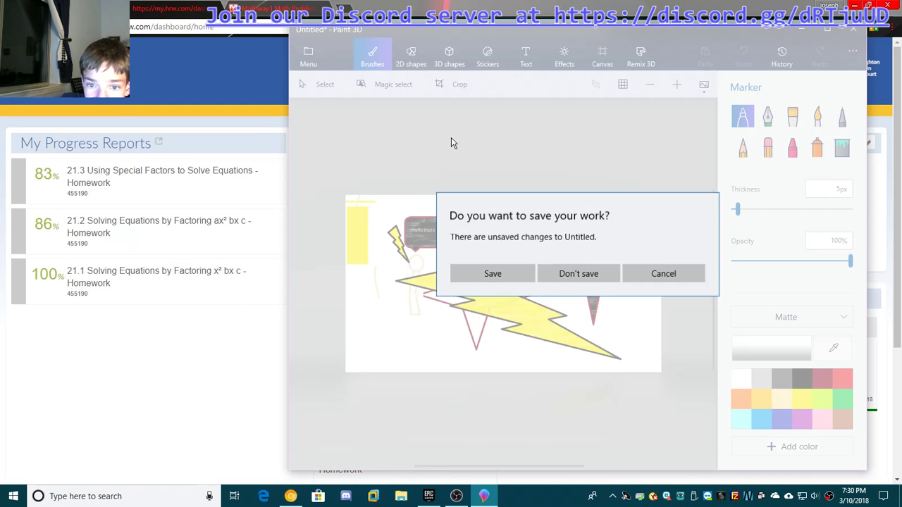
pyautogui.click(569, 276)
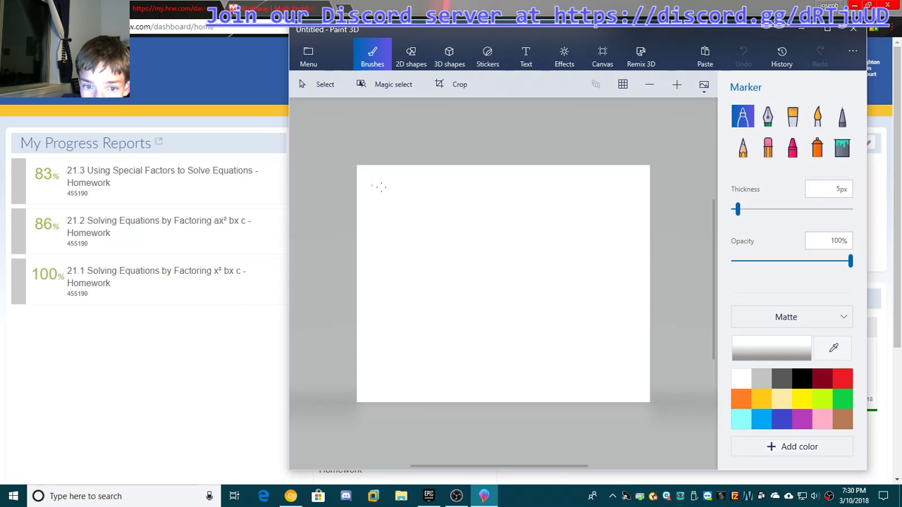
# Step: Draw a vertical dark gray stroke near the canvas's upper left with the Marker at 5 px thickness
pyautogui.click(386, 227)
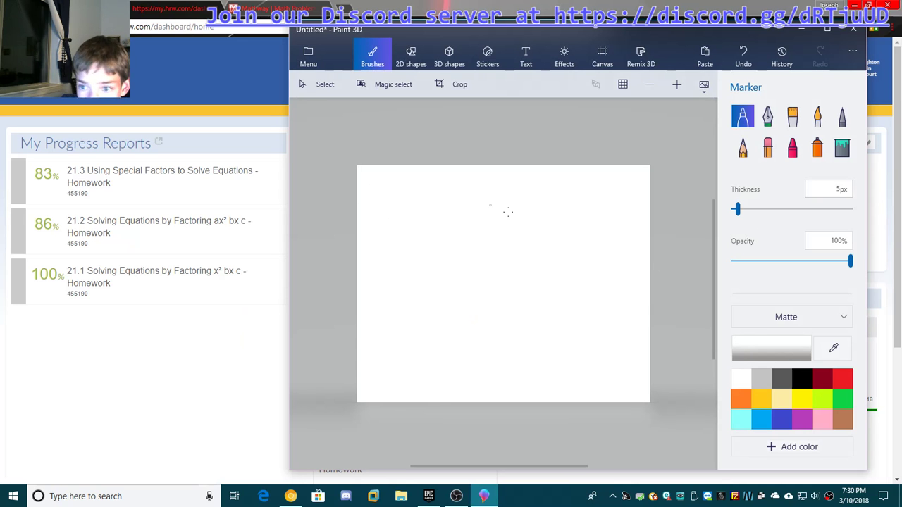
pyautogui.click(782, 381)
pyautogui.moveTo(375, 179); pyautogui.dragTo(375, 243)
# Step: Add a curved dark gray Calligraphy pen stroke at 15 px beside the marker line, and a solid Oil brush patch at 50 px next to it
pyautogui.click(770, 116)
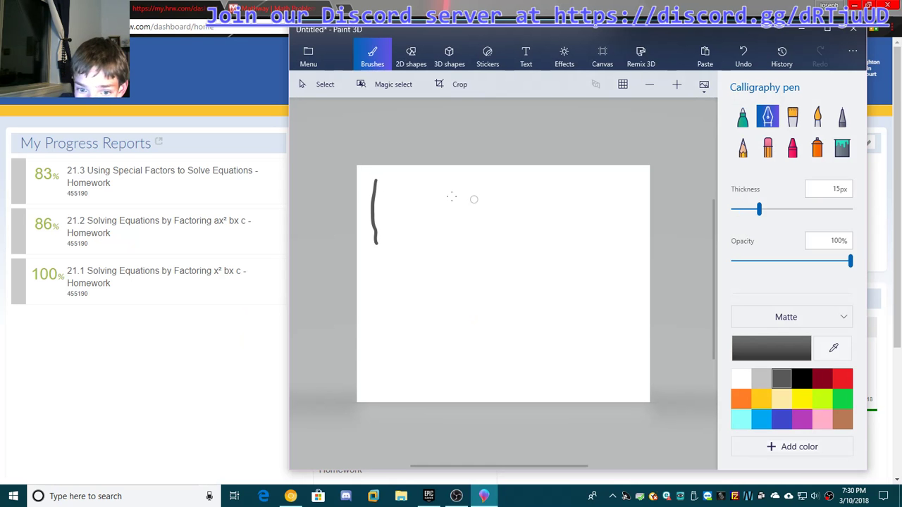
pyautogui.moveTo(403, 181); pyautogui.dragTo(415, 259)
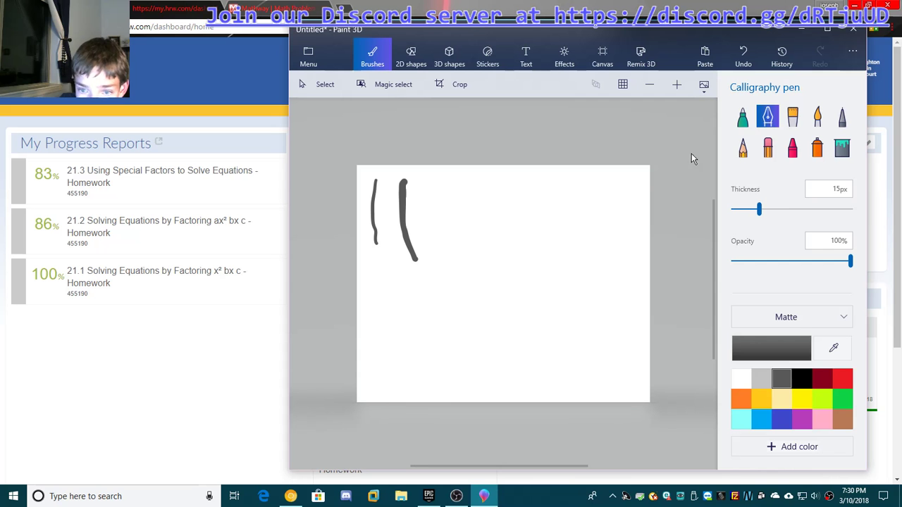
pyautogui.click(792, 116)
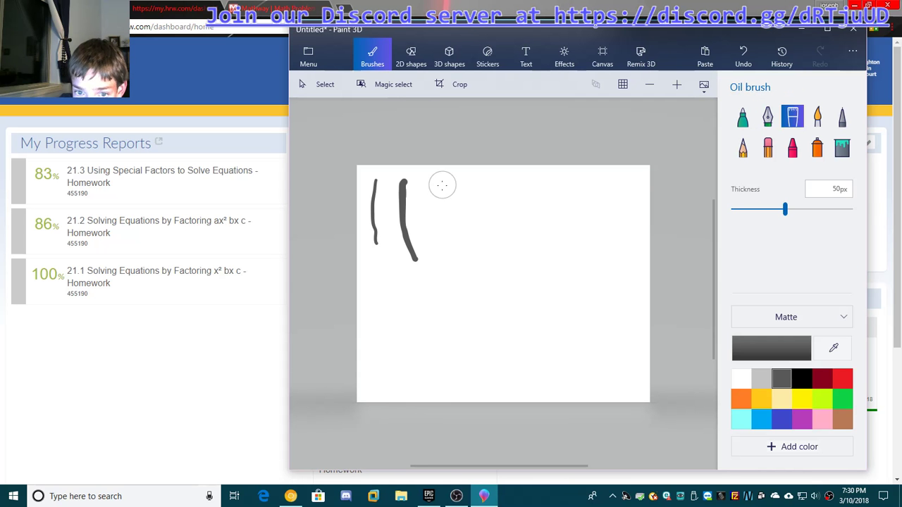
pyautogui.moveTo(443, 185)
pyautogui.mouseDown()
pyautogui.moveTo(455, 250)
pyautogui.moveTo(445, 211)
pyautogui.moveTo(493, 212)
pyautogui.moveTo(437, 211)
pyautogui.moveTo(479, 225)
pyautogui.mouseUp()
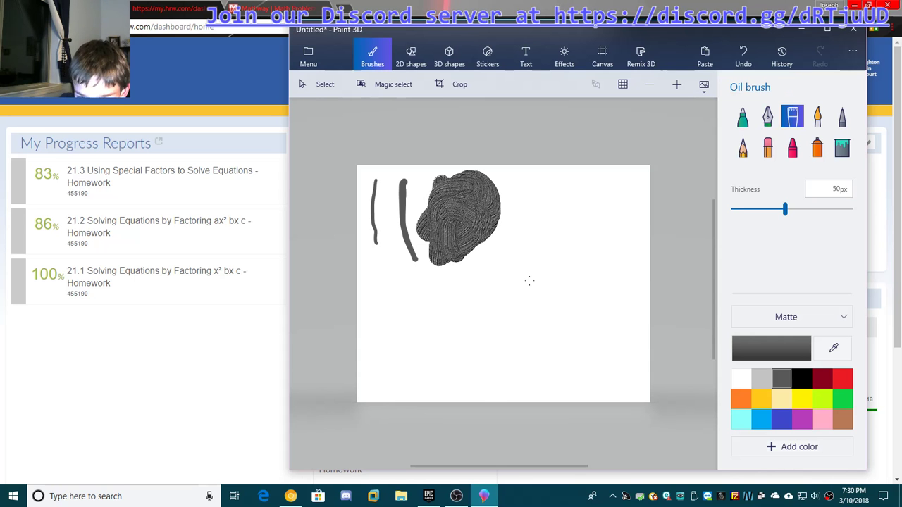
# Step: Add a thin vertical Oil brush stroke at 10 px thickness to the right of the round oil patch
pyautogui.click(816, 116)
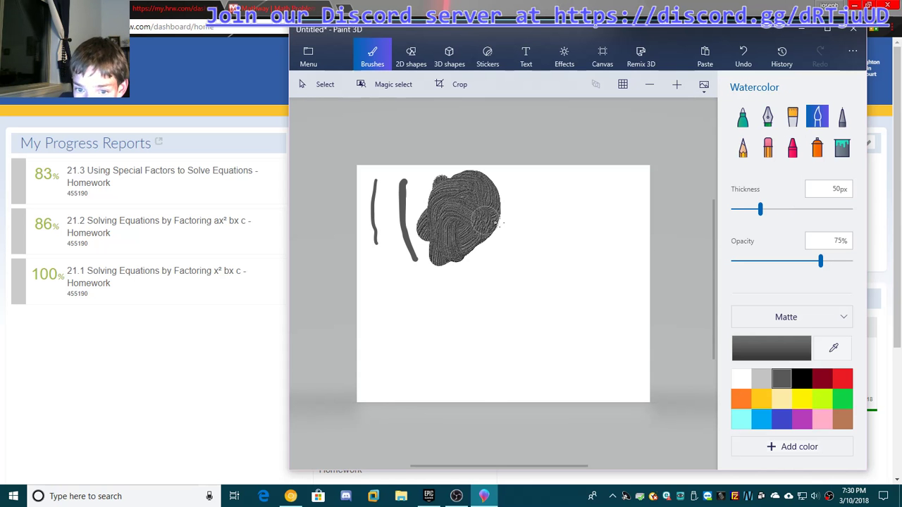
pyautogui.click(791, 117)
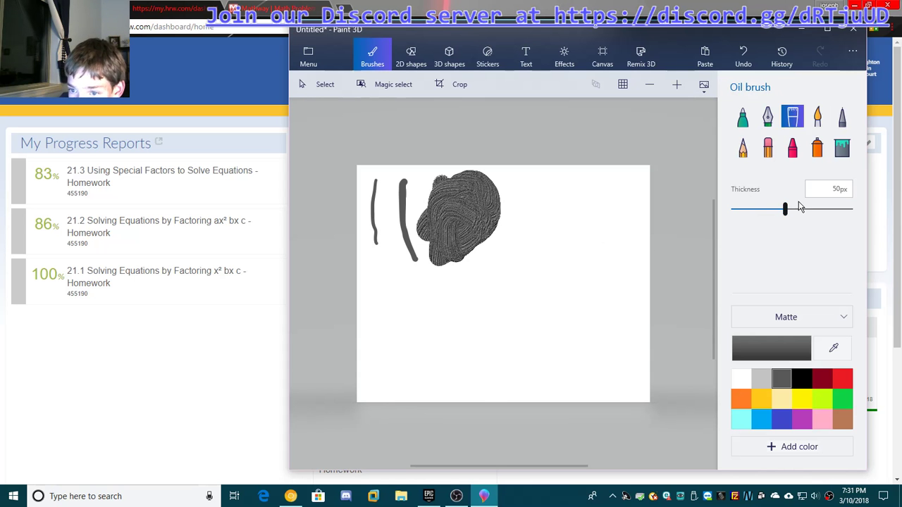
pyautogui.moveTo(778, 210); pyautogui.dragTo(744, 214)
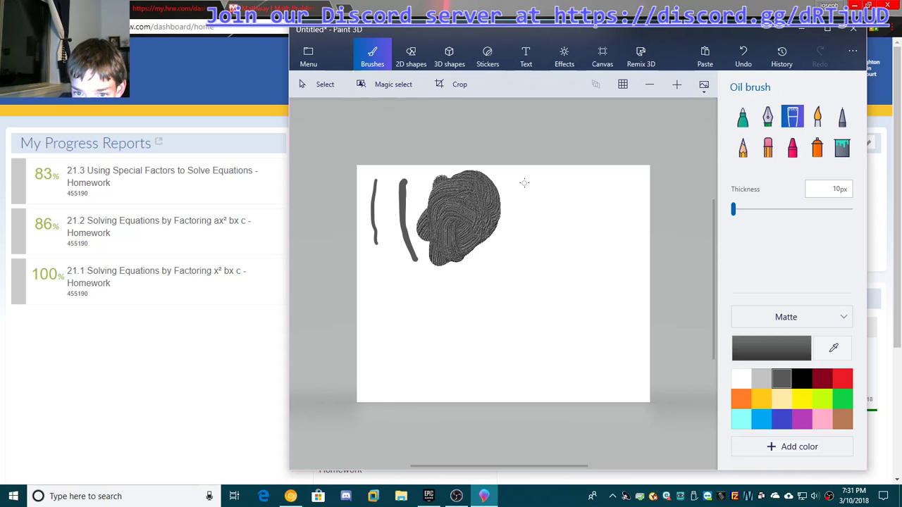
pyautogui.moveTo(525, 177); pyautogui.dragTo(523, 180)
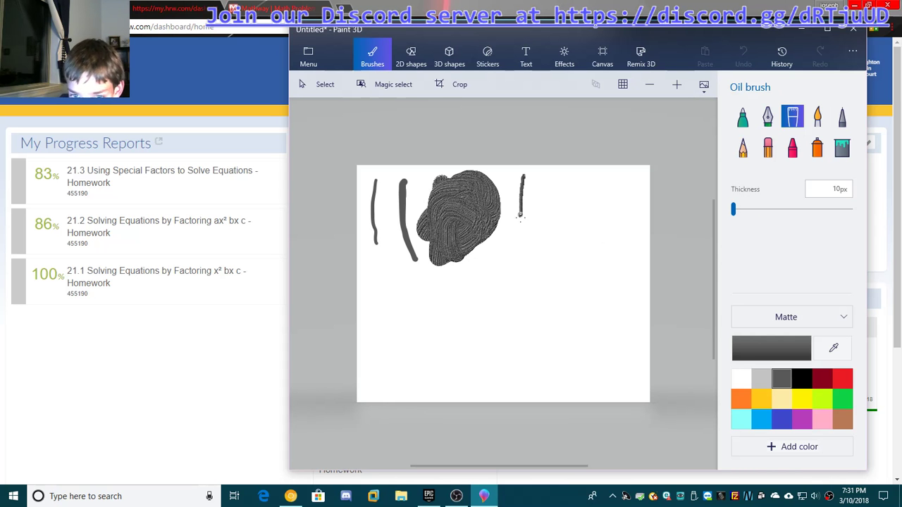
pyautogui.moveTo(522, 254); pyautogui.dragTo(524, 258)
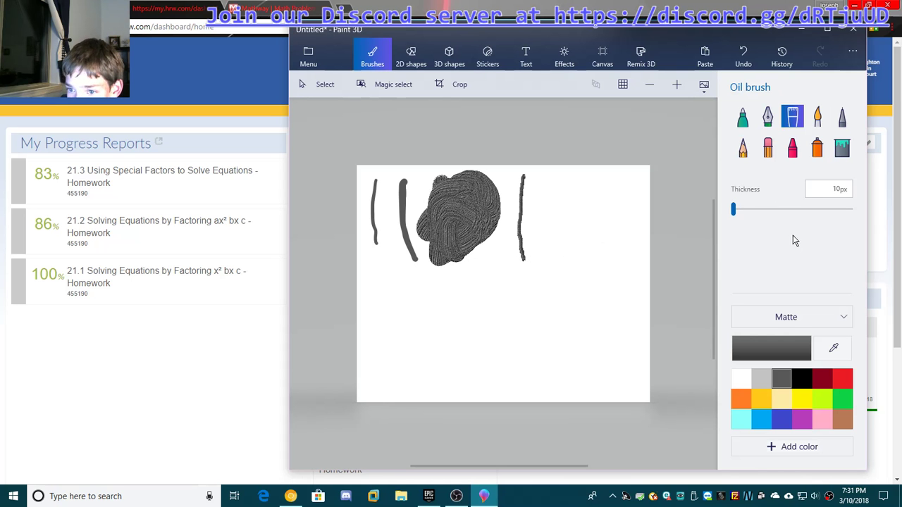
# Step: Draw a soft vertical Watercolor stroke at 50 px thickness and 75% opacity beside the thin oil line
pyautogui.click(817, 116)
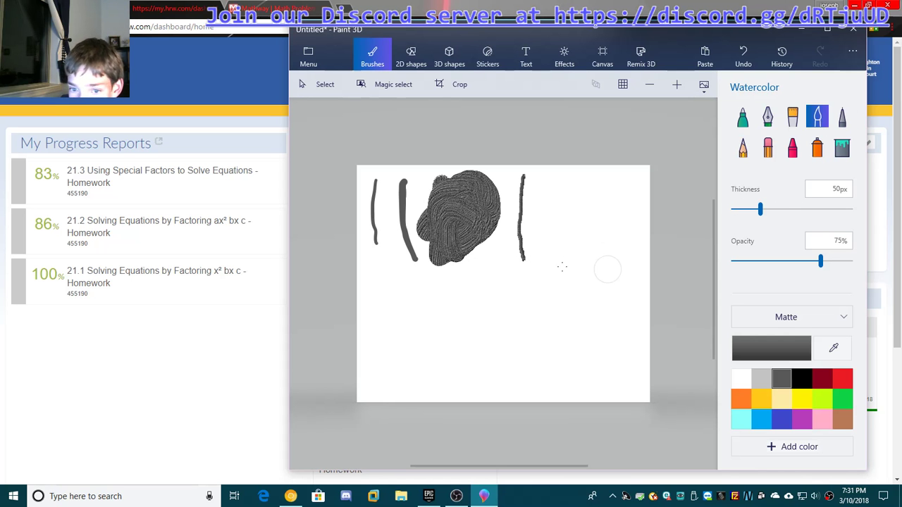
pyautogui.moveTo(556, 178); pyautogui.dragTo(552, 272)
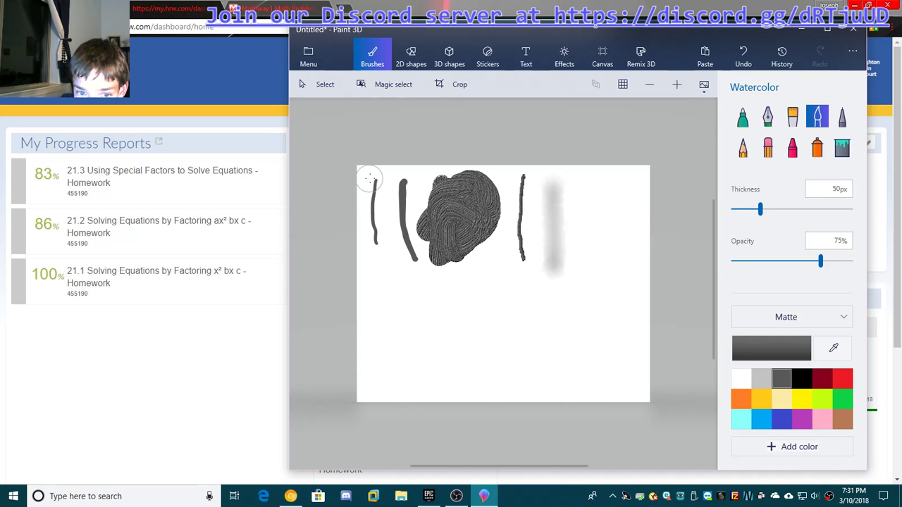
# Step: Try shading the whole canvas with the Watercolor brush and adding a 5 px vertical Pixel pen line over it
pyautogui.moveTo(370, 178)
pyautogui.mouseDown()
pyautogui.moveTo(638, 181)
pyautogui.moveTo(598, 227)
pyautogui.moveTo(387, 208)
pyautogui.moveTo(395, 245)
pyautogui.moveTo(300, 260)
pyautogui.moveTo(605, 296)
pyautogui.moveTo(380, 247)
pyautogui.moveTo(197, 236)
pyautogui.moveTo(599, 201)
pyautogui.moveTo(389, 233)
pyautogui.moveTo(564, 247)
pyautogui.moveTo(174, 303)
pyautogui.moveTo(781, 463)
pyautogui.moveTo(427, 426)
pyautogui.moveTo(698, 408)
pyautogui.moveTo(427, 358)
pyautogui.moveTo(367, 367)
pyautogui.moveTo(634, 394)
pyautogui.moveTo(243, 309)
pyautogui.moveTo(596, 327)
pyautogui.moveTo(451, 317)
pyautogui.moveTo(694, 226)
pyautogui.moveTo(601, 339)
pyautogui.moveTo(606, 296)
pyautogui.moveTo(620, 380)
pyautogui.moveTo(625, 368)
pyautogui.moveTo(363, 284)
pyautogui.moveTo(523, 311)
pyautogui.moveTo(395, 261)
pyautogui.moveTo(448, 245)
pyautogui.moveTo(605, 242)
pyautogui.mouseUp()
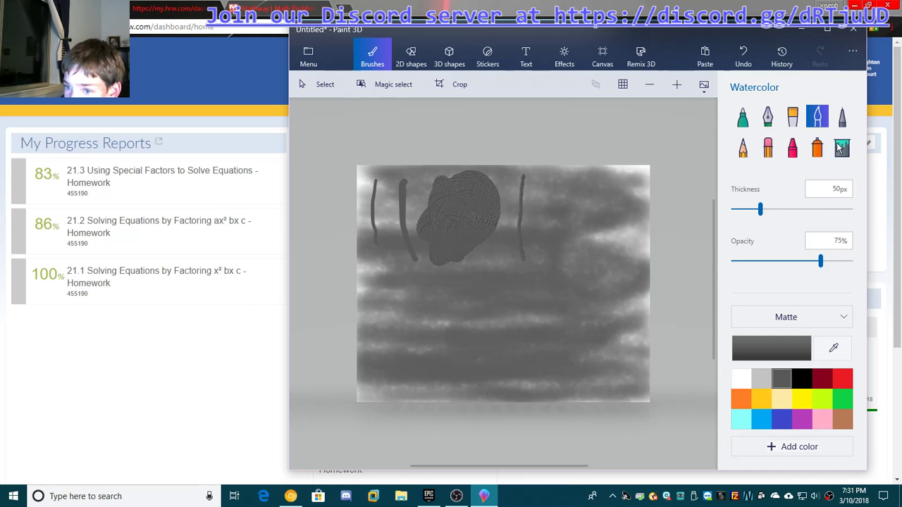
pyautogui.click(841, 117)
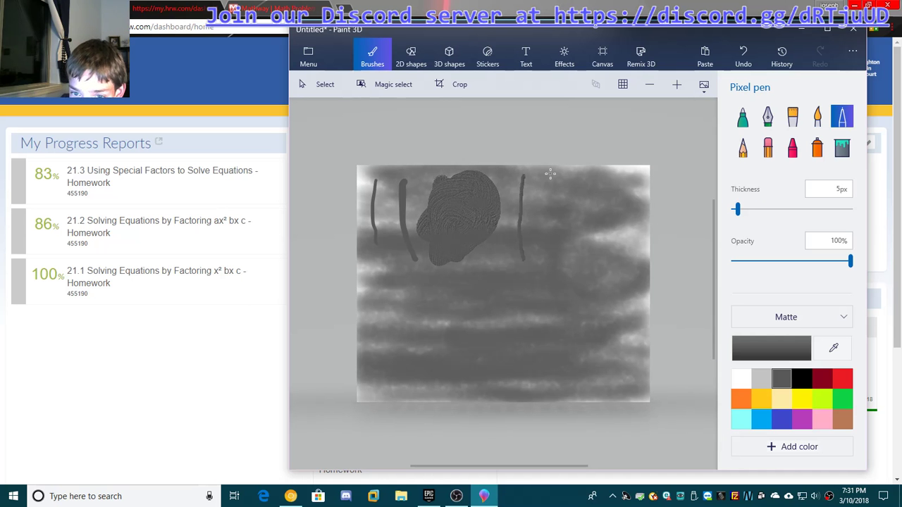
pyautogui.moveTo(550, 173); pyautogui.dragTo(548, 210)
pyautogui.moveTo(551, 252); pyautogui.dragTo(550, 252)
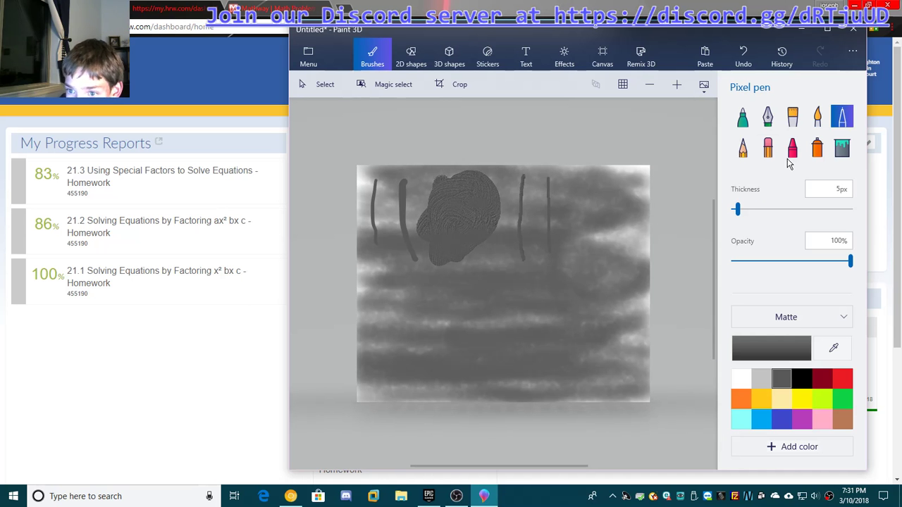
# Step: Try a 6 px Pencil loop on the shaded canvas, and undo everything back to the single watercolor stroke
pyautogui.click(742, 146)
pyautogui.moveTo(581, 191)
pyautogui.mouseDown()
pyautogui.moveTo(574, 190)
pyautogui.moveTo(586, 196)
pyautogui.mouseUp()
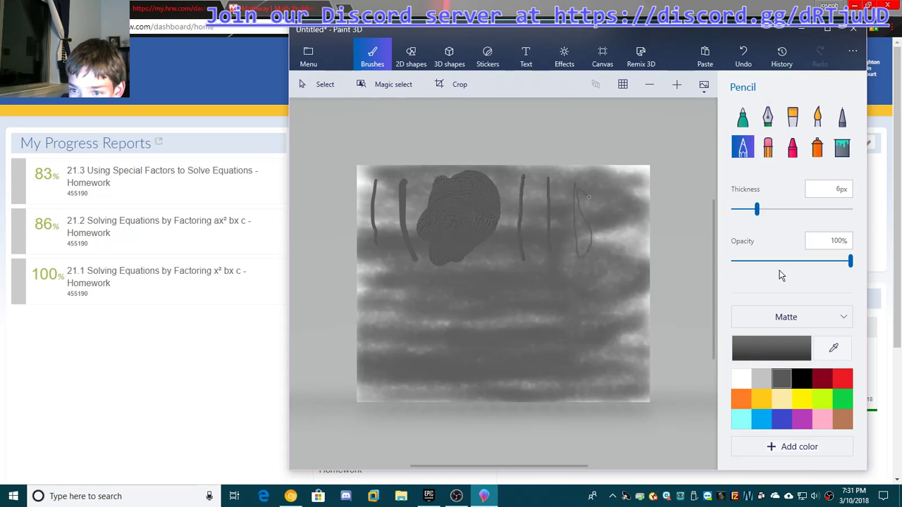
pyautogui.click(743, 55)
pyautogui.click(743, 55)
pyautogui.click(743, 55)
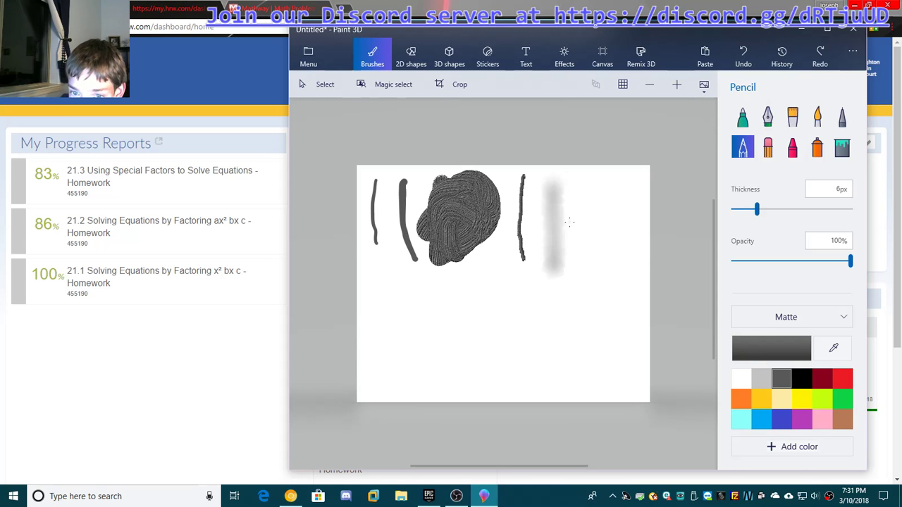
# Step: Draw a vertical Pencil stroke at 6 px thickness beside the watercolor stroke, extending it up to the canvas's top edge
pyautogui.moveTo(583, 189); pyautogui.dragTo(583, 200)
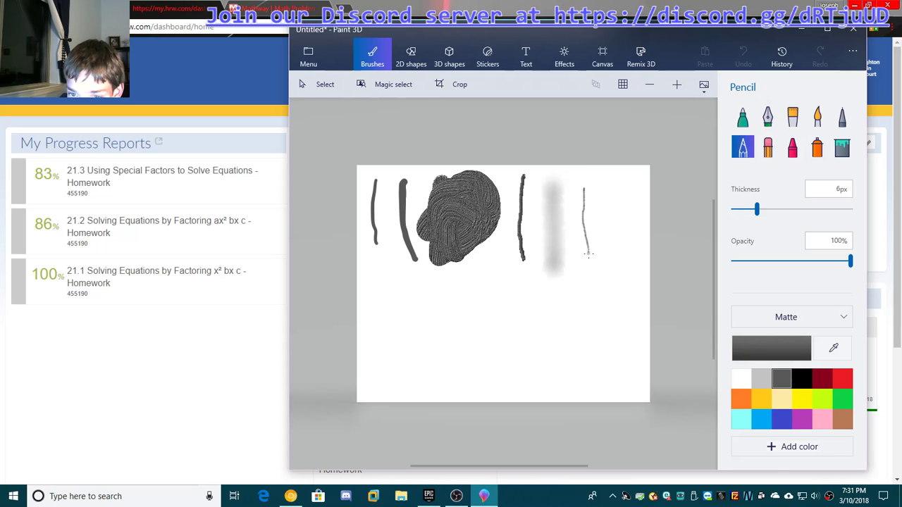
pyautogui.moveTo(583, 167); pyautogui.dragTo(583, 166)
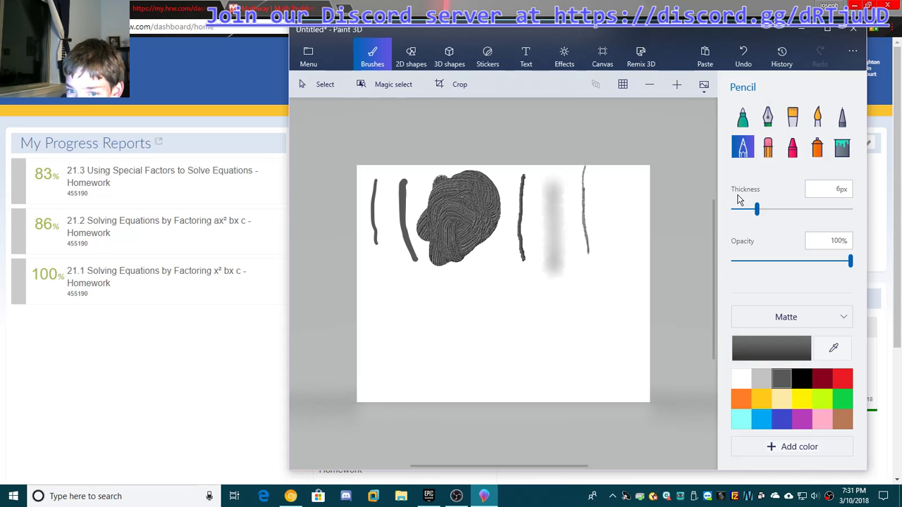
# Step: Erase the lower ends of the strokes and the bottom of the oil patch with the Eraser at 25 px
pyautogui.click(767, 148)
pyautogui.moveTo(606, 241); pyautogui.dragTo(606, 240)
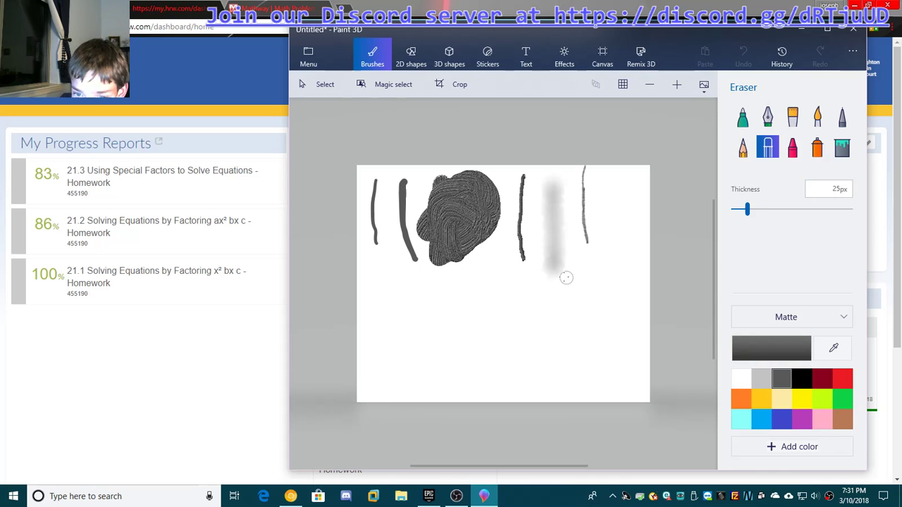
pyautogui.moveTo(548, 269)
pyautogui.mouseDown()
pyautogui.moveTo(408, 261)
pyautogui.moveTo(475, 259)
pyautogui.mouseUp()
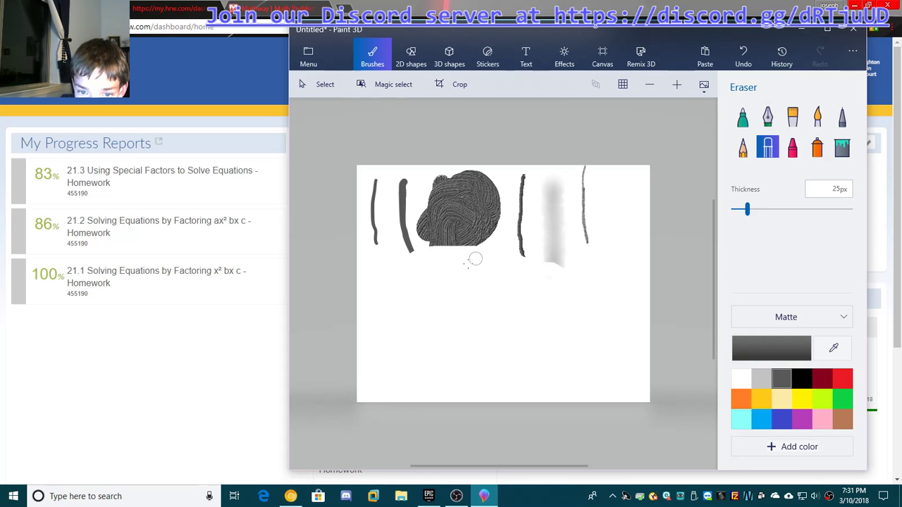
# Step: Scribble a rough dark gray Crayon mark at 20 px thickness near the canvas's upper-right corner
pyautogui.click(792, 148)
pyautogui.moveTo(611, 179)
pyautogui.mouseDown()
pyautogui.moveTo(596, 290)
pyautogui.moveTo(613, 217)
pyautogui.mouseUp()
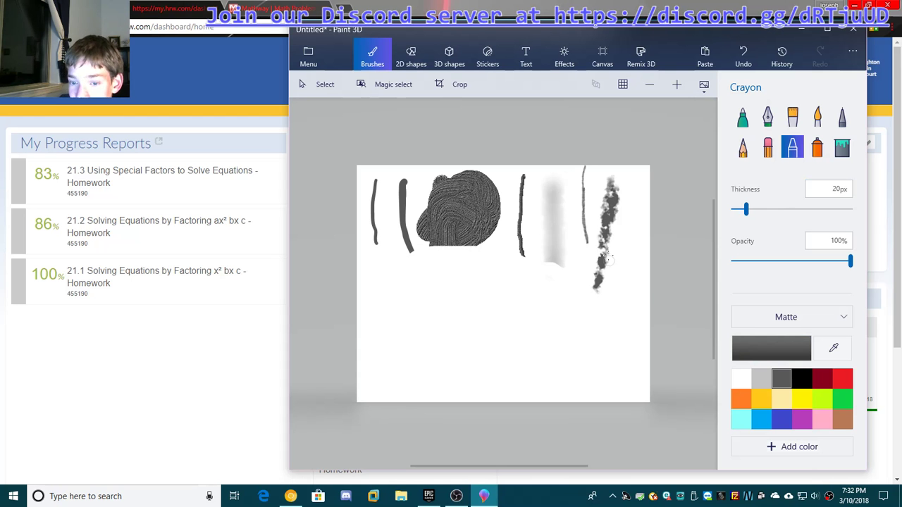
pyautogui.moveTo(607, 182)
pyautogui.mouseDown()
pyautogui.moveTo(604, 212)
pyautogui.moveTo(627, 198)
pyautogui.moveTo(595, 278)
pyautogui.moveTo(633, 231)
pyautogui.mouseUp()
# Step: Spray a wavy line across the lower canvas and shade the rest with the Spray can at 75 px and 25% opacity
pyautogui.click(816, 148)
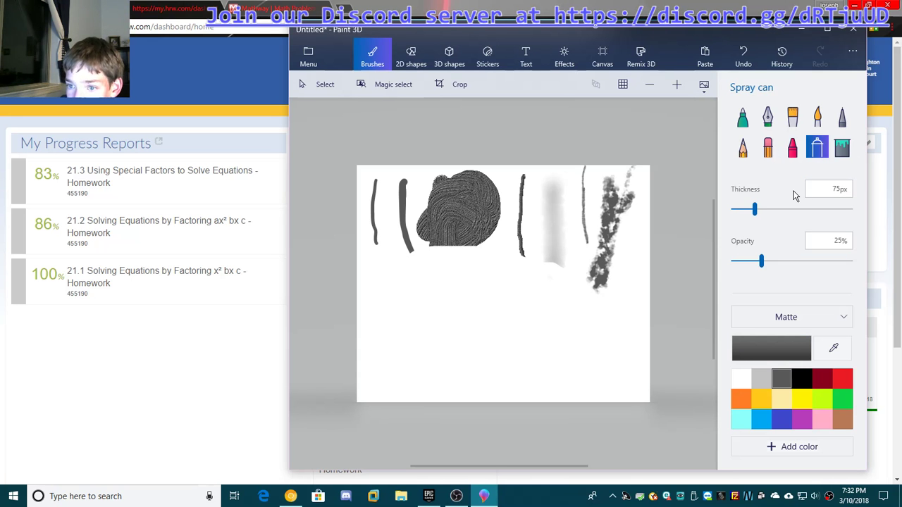
pyautogui.moveTo(396, 281)
pyautogui.mouseDown()
pyautogui.moveTo(444, 288)
pyautogui.moveTo(498, 321)
pyautogui.moveTo(569, 302)
pyautogui.moveTo(612, 357)
pyautogui.mouseUp()
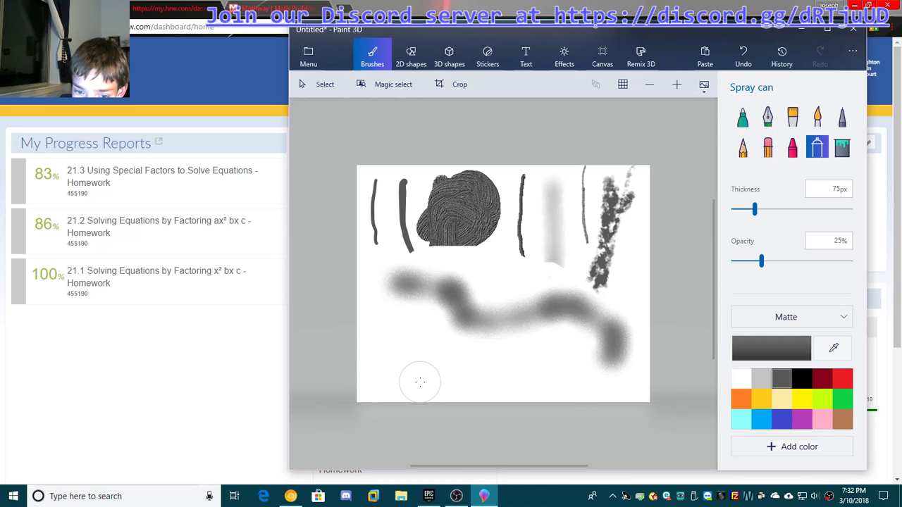
pyautogui.moveTo(363, 386)
pyautogui.mouseDown()
pyautogui.moveTo(447, 383)
pyautogui.moveTo(263, 394)
pyautogui.moveTo(440, 396)
pyautogui.moveTo(620, 373)
pyautogui.moveTo(444, 350)
pyautogui.moveTo(620, 310)
pyautogui.moveTo(89, 294)
pyautogui.moveTo(521, 211)
pyautogui.moveTo(674, 243)
pyautogui.moveTo(491, 252)
pyautogui.mouseUp()
# Step: Try filling the sprayed background and the oil patch with dark gray at 15% tolerance, and undo both fills
pyautogui.click(841, 146)
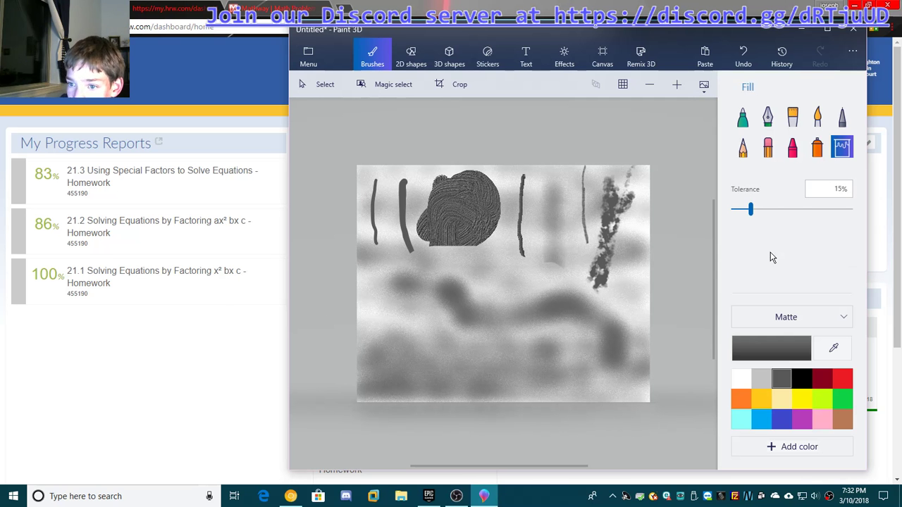
pyautogui.click(515, 287)
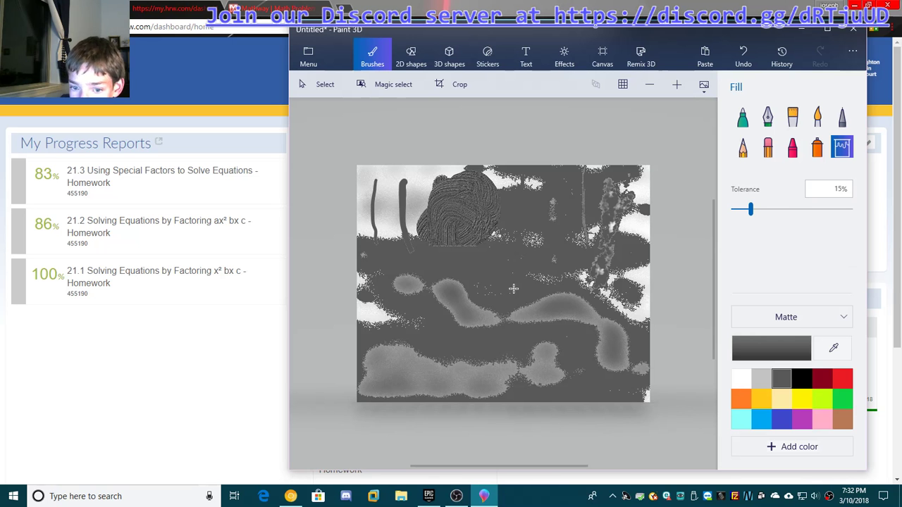
pyautogui.click(517, 284)
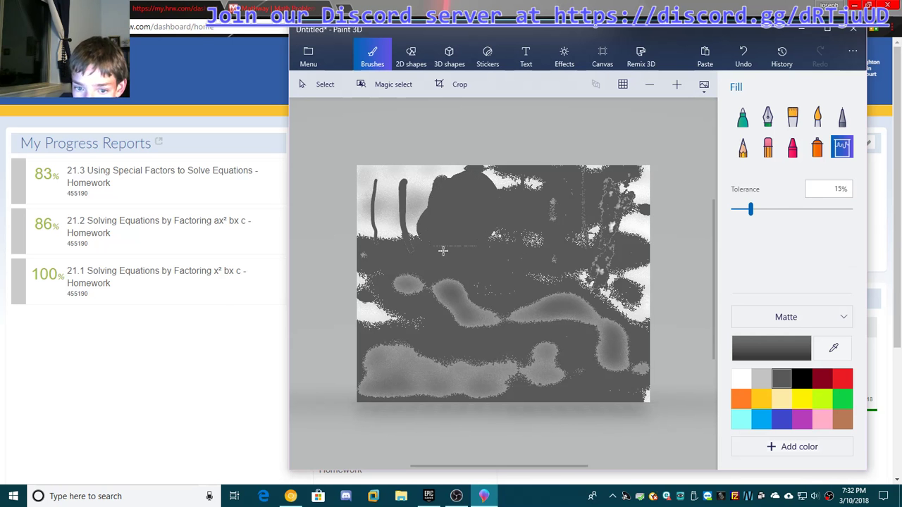
pyautogui.click(742, 55)
pyautogui.click(742, 55)
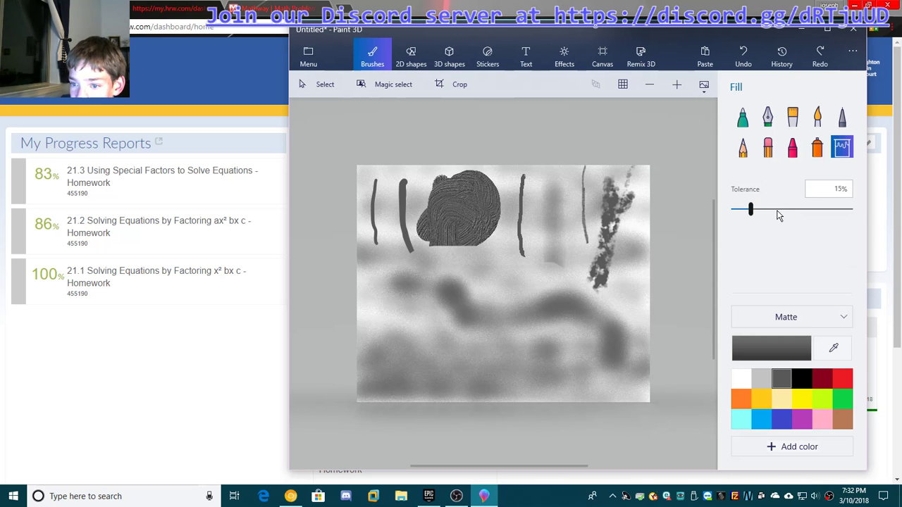
# Step: Try the Fill tolerance at 90% and return it to 15%
pyautogui.moveTo(750, 209); pyautogui.dragTo(838, 209)
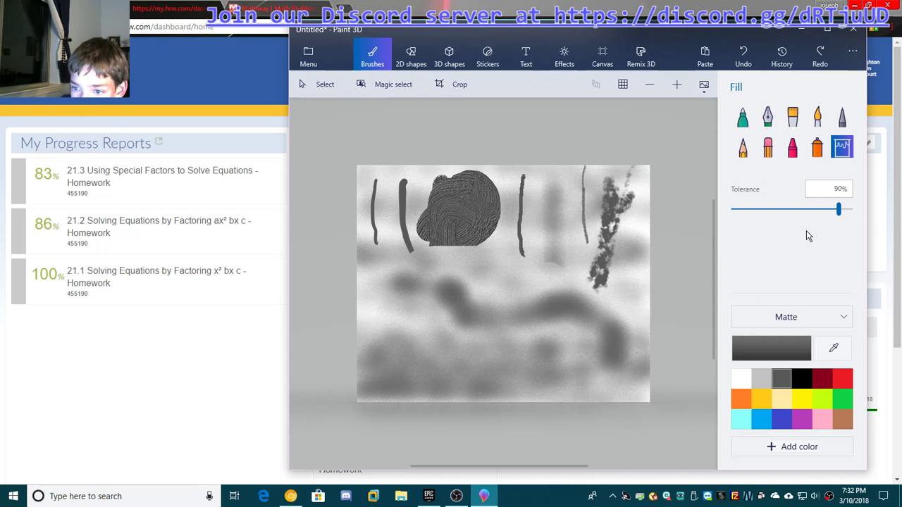
pyautogui.moveTo(839, 211); pyautogui.dragTo(761, 209)
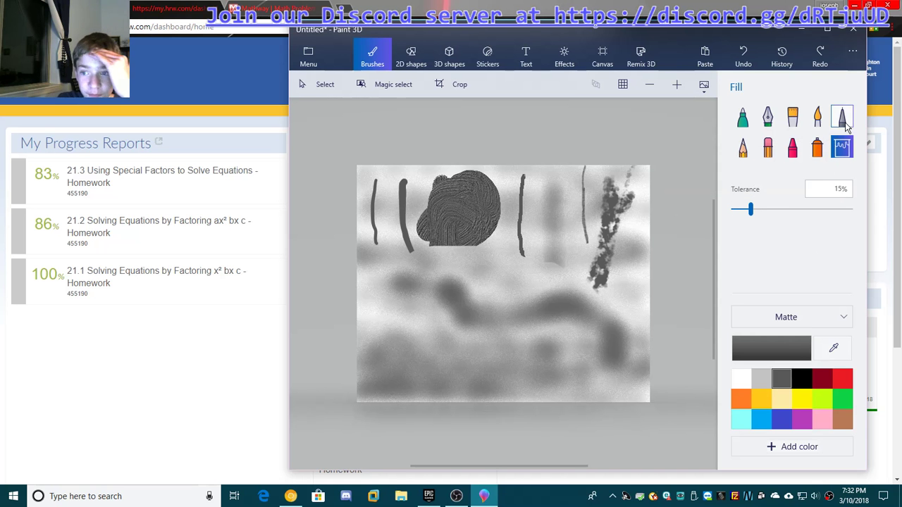
# Step: Place a dark gray 3D man model below the canvas's center, rotate it, and deselect it
pyautogui.click(451, 58)
pyautogui.click(743, 127)
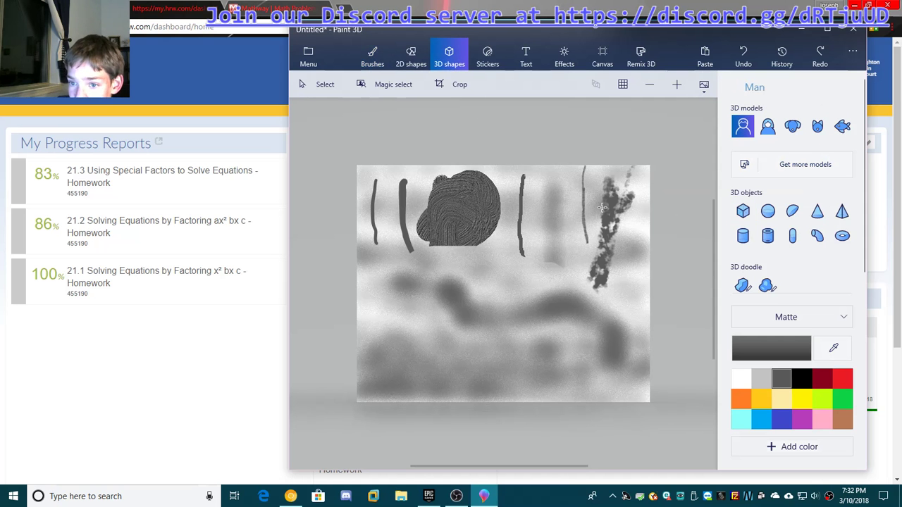
pyautogui.moveTo(469, 290); pyautogui.dragTo(593, 384)
pyautogui.moveTo(525, 338); pyautogui.dragTo(574, 385)
pyautogui.click(610, 358)
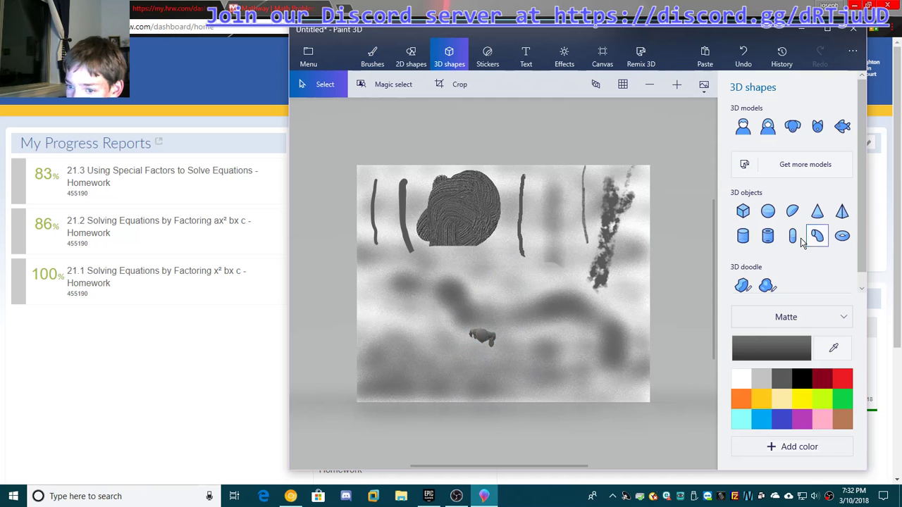
# Step: Add a dark gray 3D tube in the canvas's lower right and tilt it so its opening faces the viewer
pyautogui.click(767, 236)
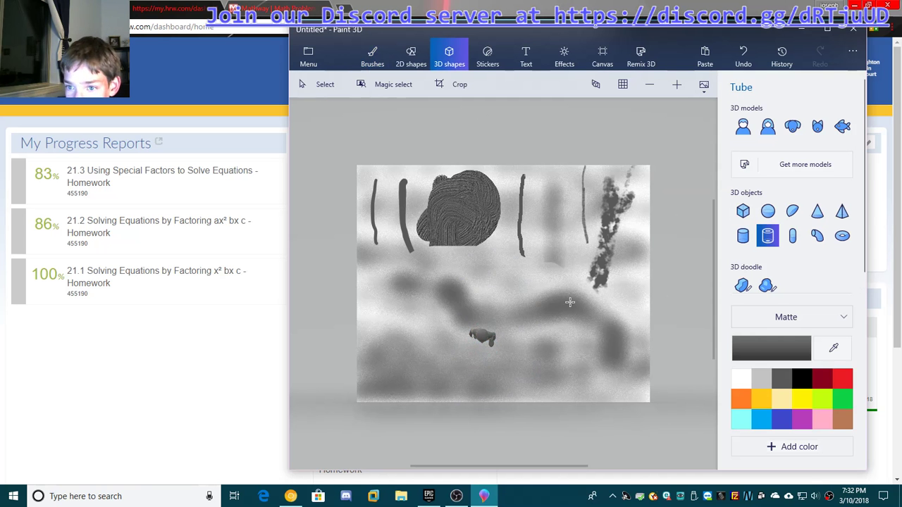
pyautogui.moveTo(570, 302); pyautogui.dragTo(610, 386)
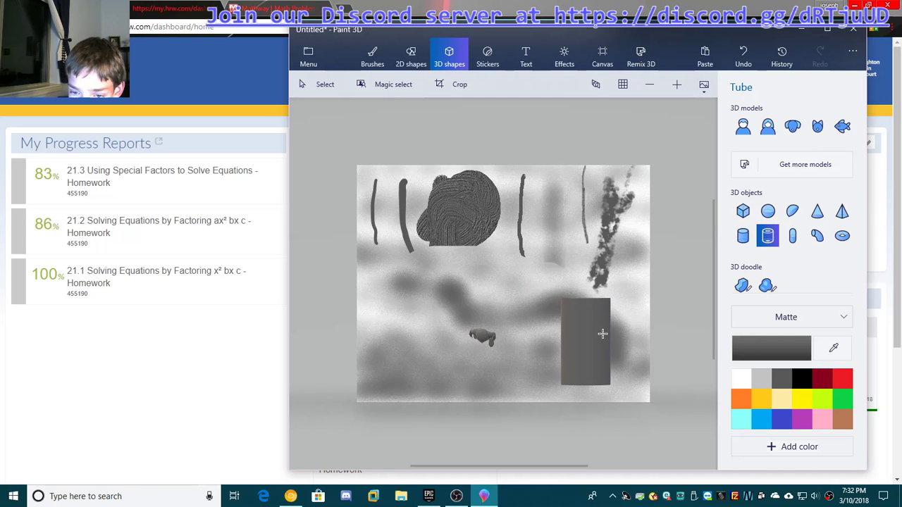
pyautogui.moveTo(641, 340); pyautogui.dragTo(642, 470)
pyautogui.click(688, 357)
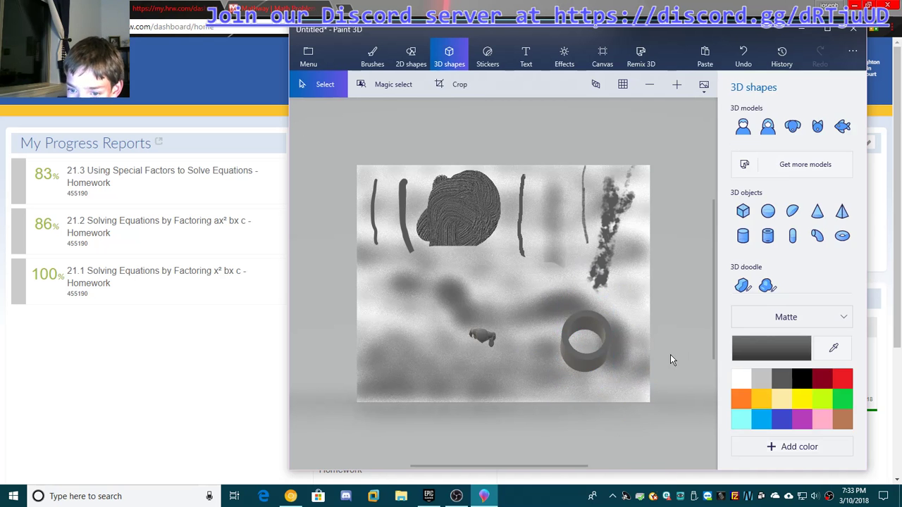
# Step: Flip the 3D tube vertically and deselect it
pyautogui.click(605, 342)
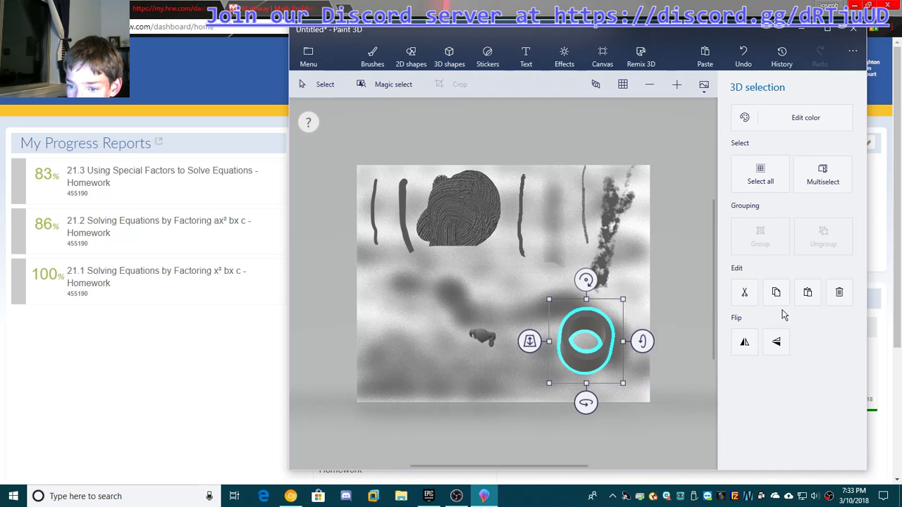
pyautogui.click(775, 350)
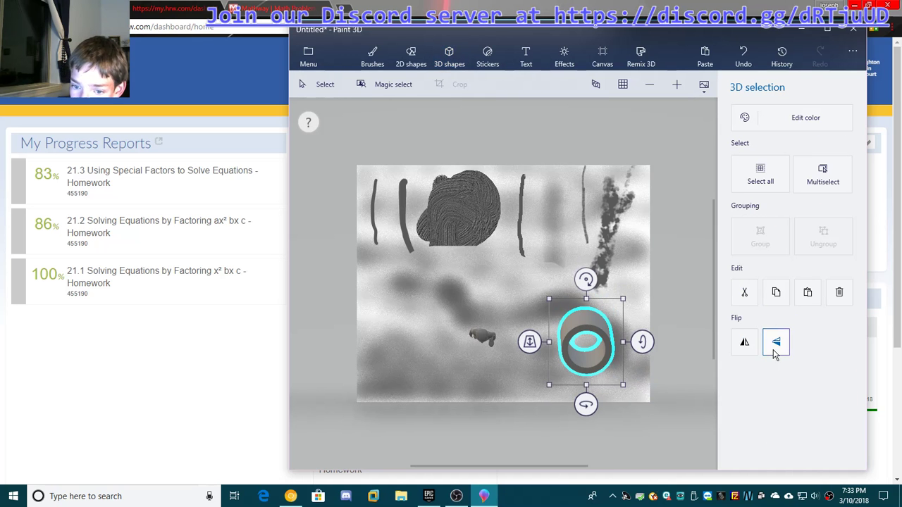
pyautogui.click(661, 378)
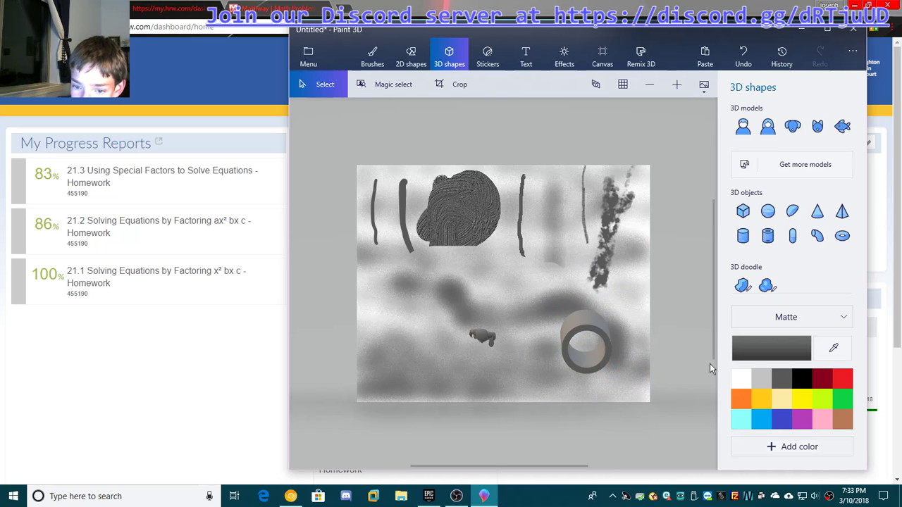
# Step: Draw a dark gray sharp-edge 3D doodle in a diamond shape on the canvas's lower left, rotate it to show its depth, and deselect it
pyautogui.click(743, 285)
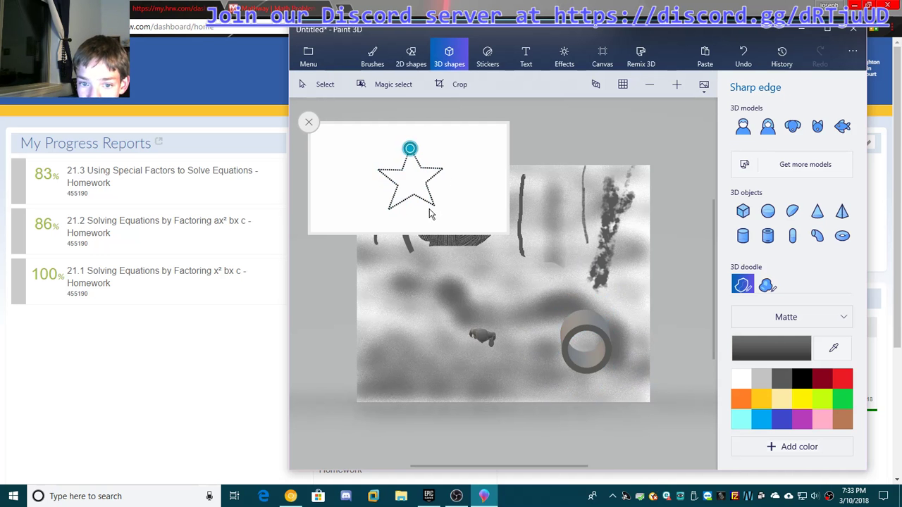
pyautogui.click(439, 252)
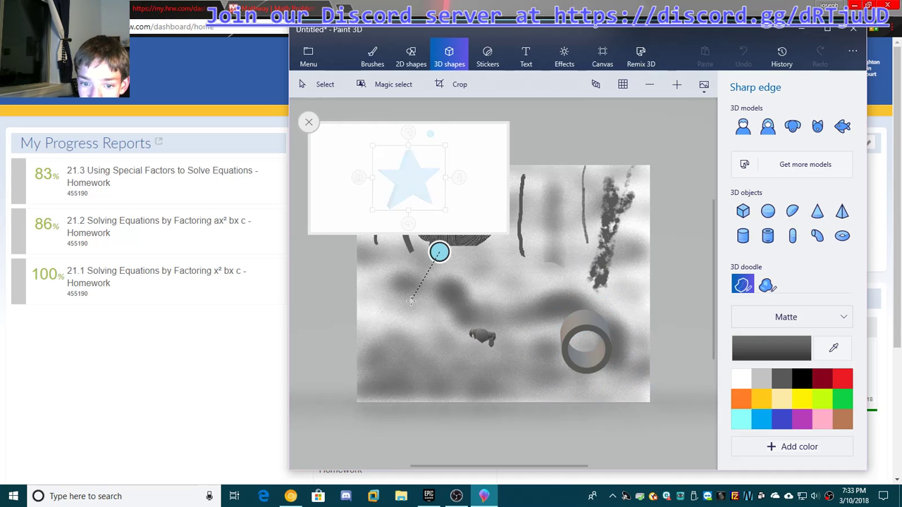
pyautogui.click(435, 351)
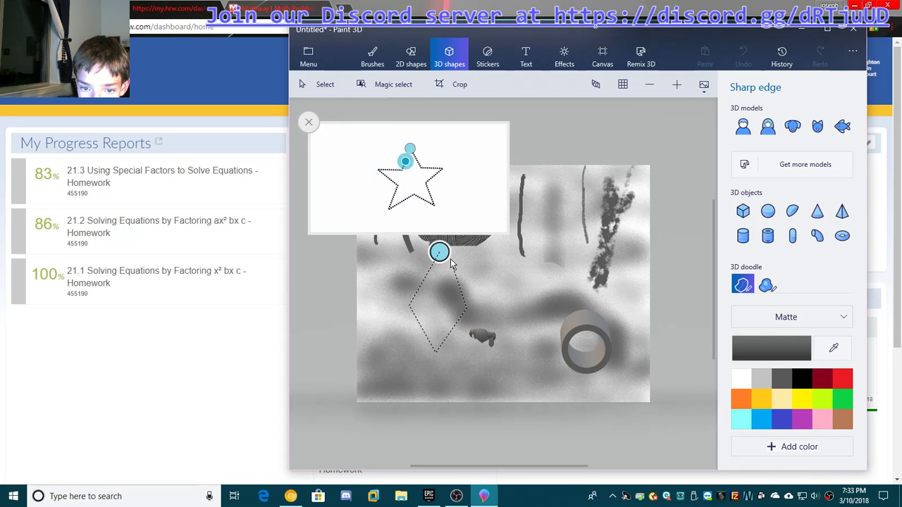
pyautogui.click(467, 305)
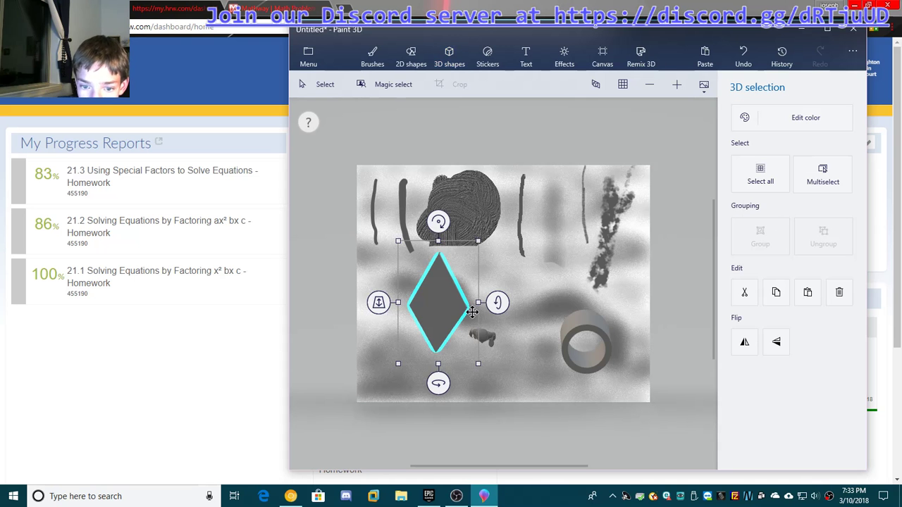
pyautogui.moveTo(496, 302); pyautogui.dragTo(406, 335)
pyautogui.click(539, 386)
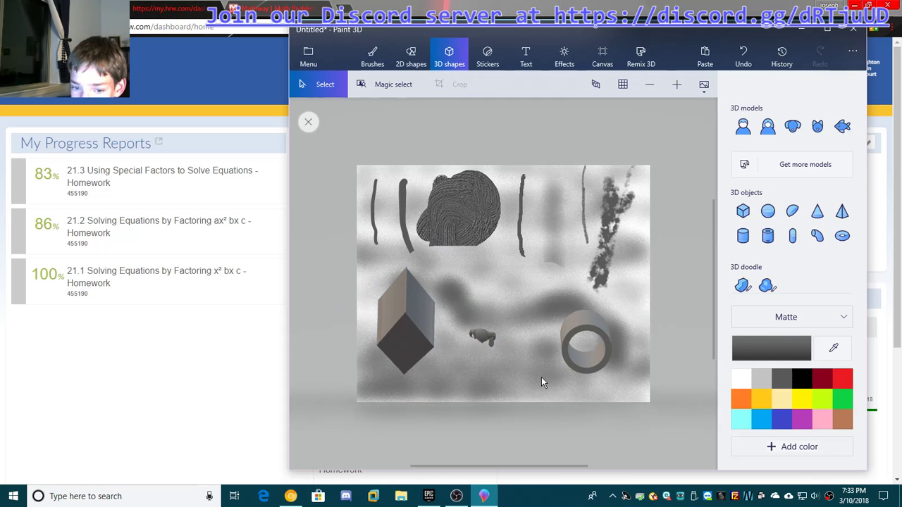
# Step: Add an upright dark gray 3D capsule between the man model and the tube, then deselect it
pyautogui.click(790, 239)
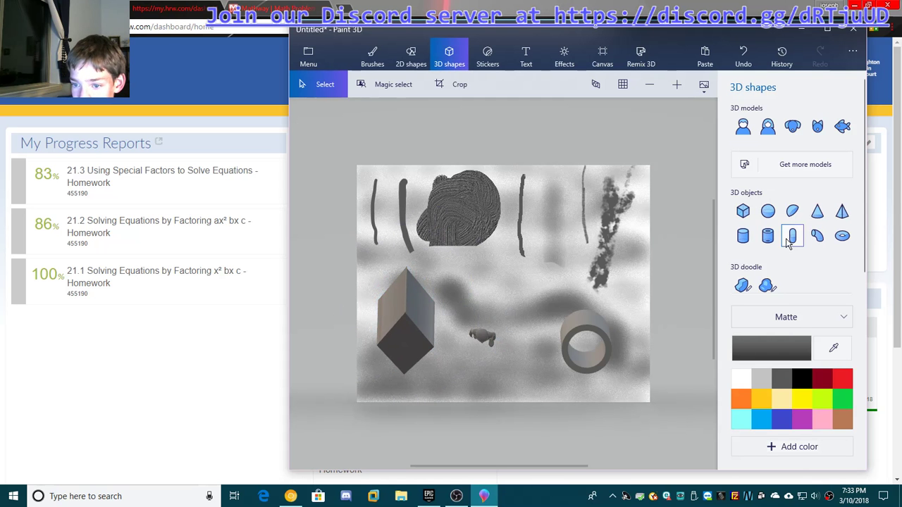
pyautogui.click(793, 240)
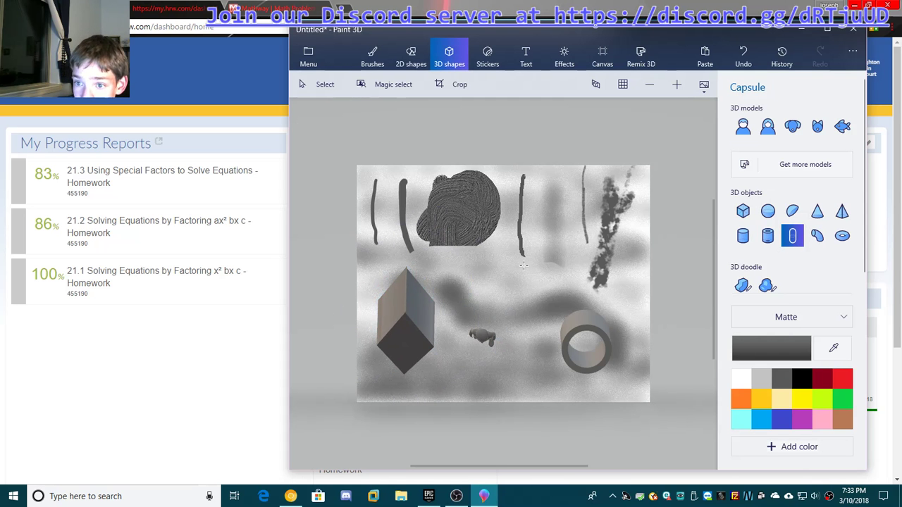
pyautogui.moveTo(515, 291); pyautogui.dragTo(544, 362)
pyautogui.moveTo(566, 320)
pyautogui.mouseDown()
pyautogui.moveTo(574, 459)
pyautogui.moveTo(573, 322)
pyautogui.mouseUp()
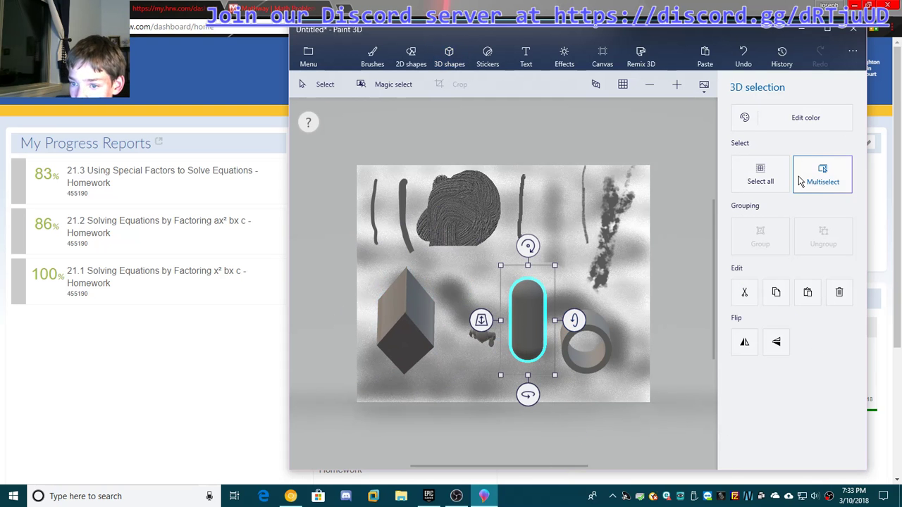
pyautogui.click(663, 181)
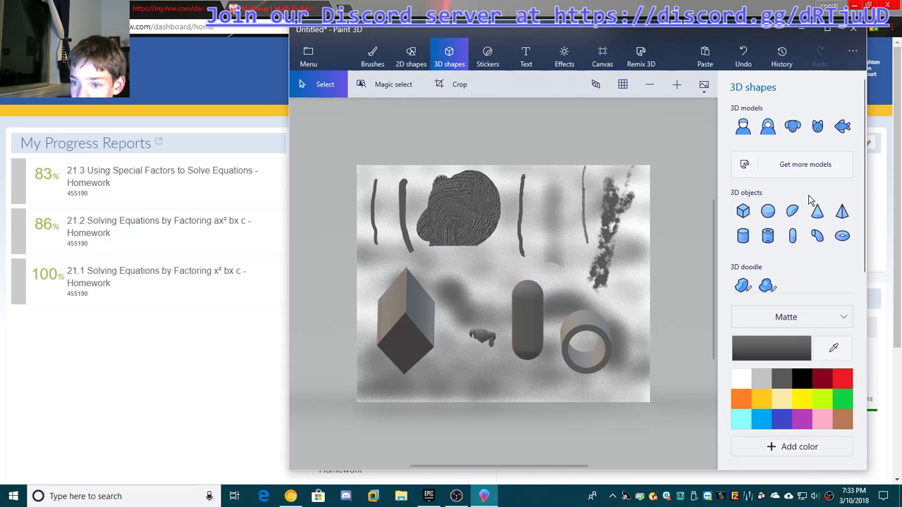
# Step: Place a large dark gray 3D dog model across the capsule and tube, and tilt it slightly
pyautogui.click(792, 127)
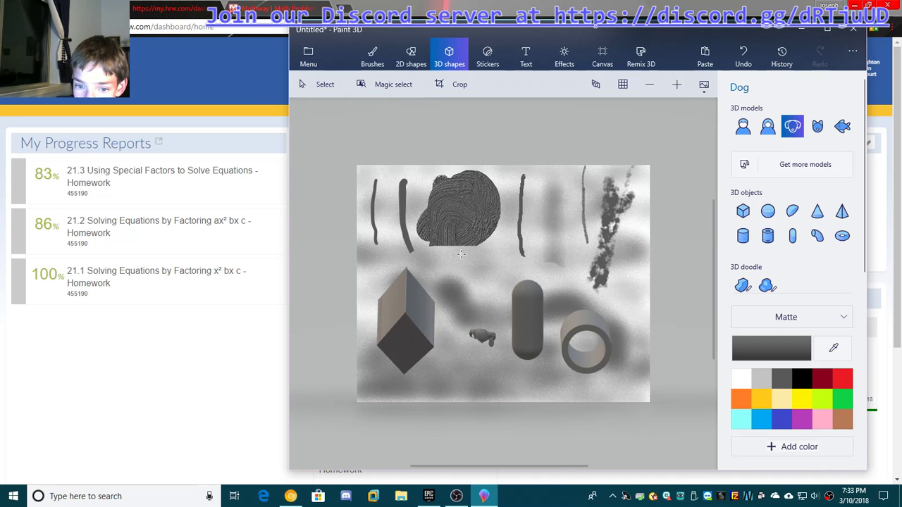
pyautogui.moveTo(461, 254); pyautogui.dragTo(634, 433)
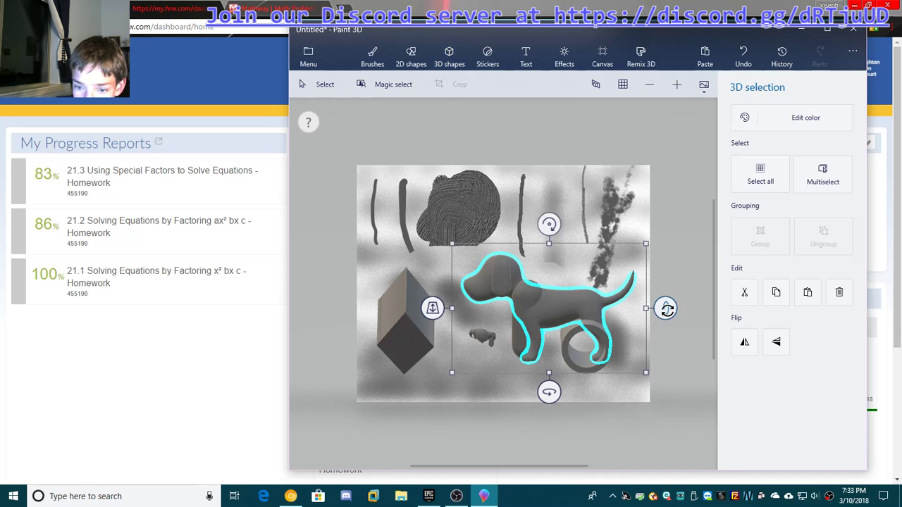
pyautogui.moveTo(666, 309); pyautogui.dragTo(496, 295)
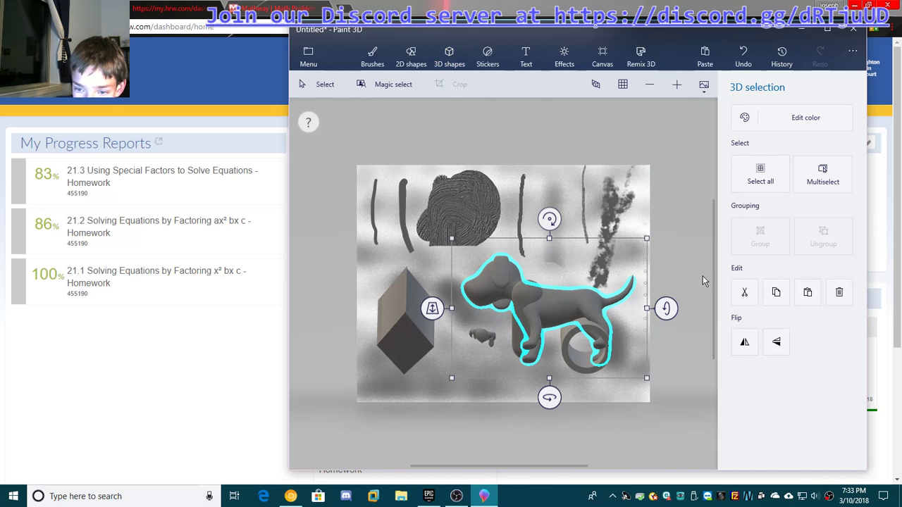
pyautogui.click(667, 368)
pyautogui.click(552, 318)
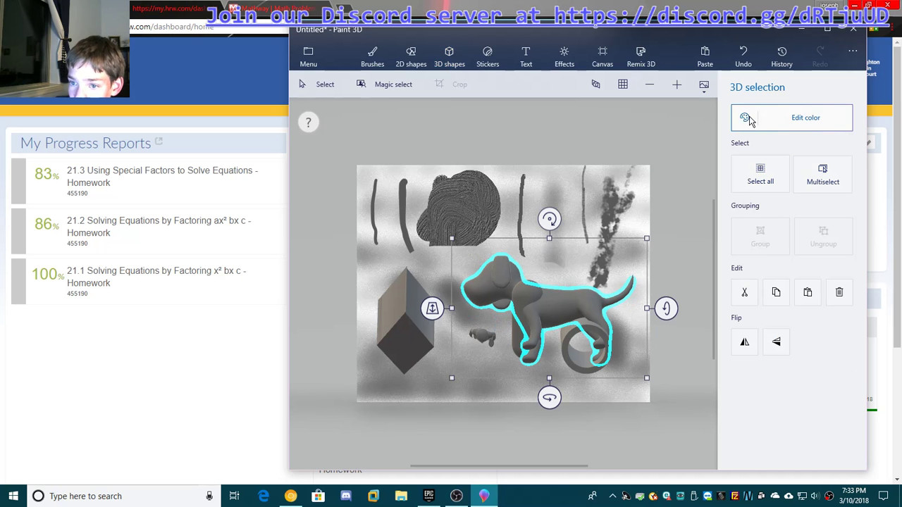
# Step: Recolor the dog model light yellow with a matte finish and deselect it
pyautogui.click(807, 127)
pyautogui.click(636, 220)
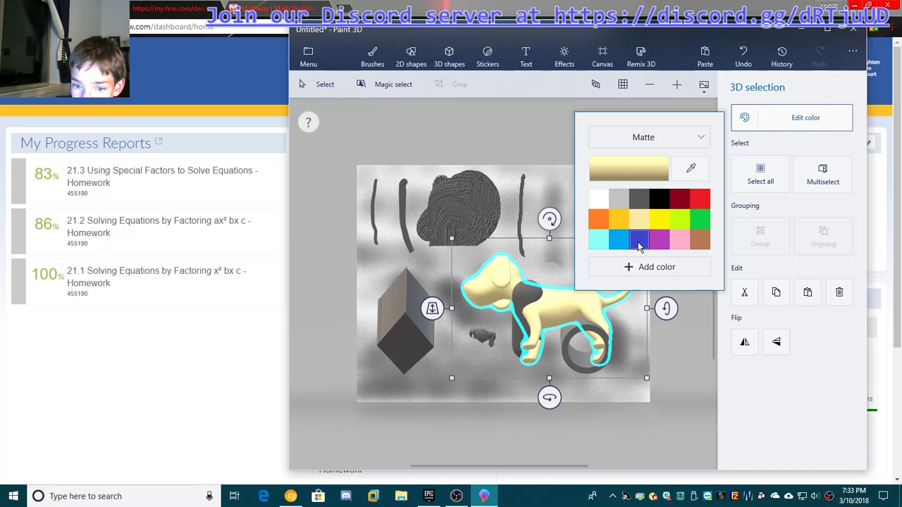
pyautogui.click(664, 343)
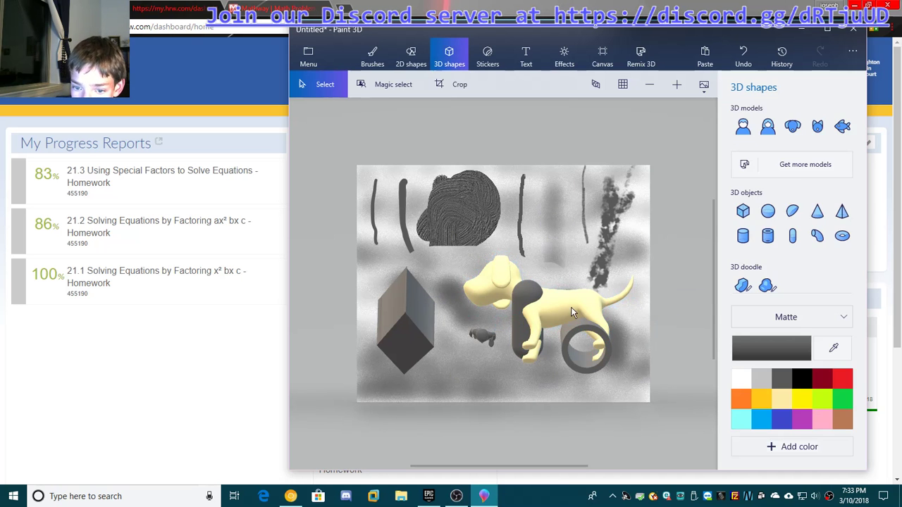
pyautogui.click(517, 314)
pyautogui.click(606, 324)
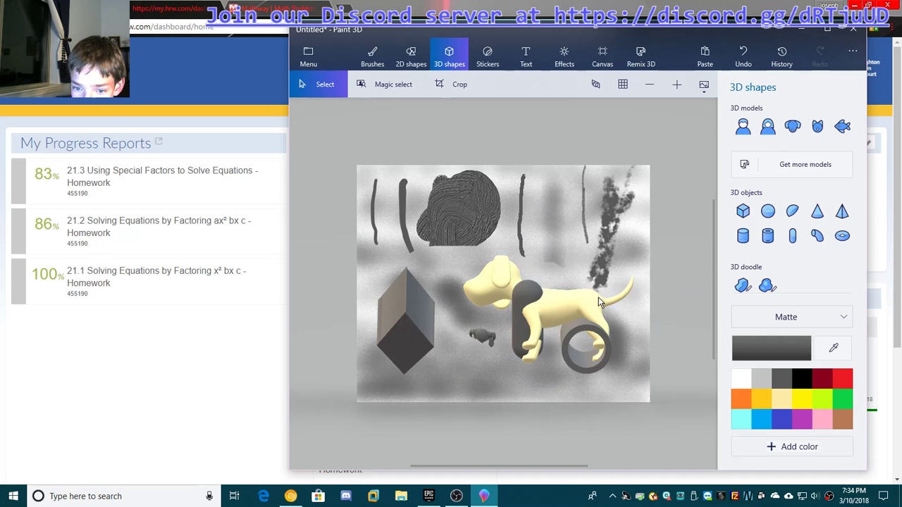
pyautogui.moveTo(598, 299); pyautogui.dragTo(650, 336)
pyautogui.click(637, 350)
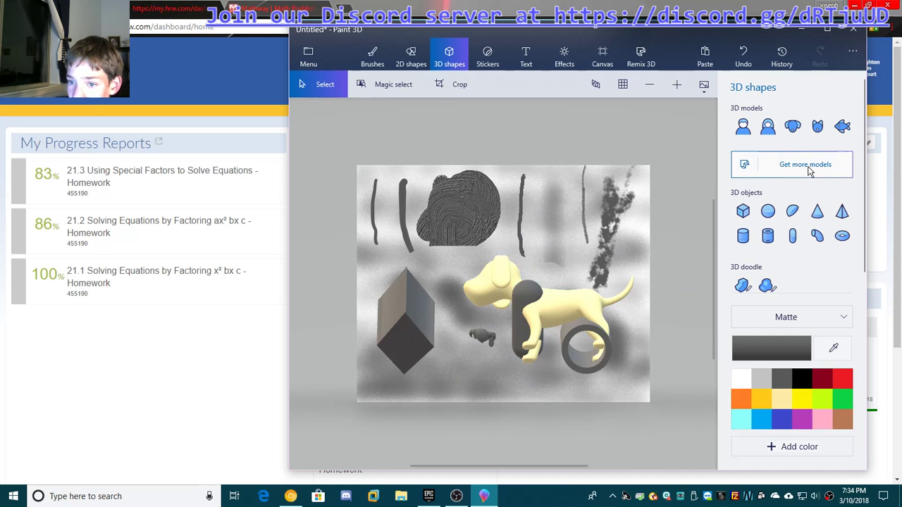
# Step: Try adding a tall dark gray 3D doughnut over the dog and capsule, then clear the selection
pyautogui.click(842, 236)
pyautogui.moveTo(504, 286); pyautogui.dragTo(557, 371)
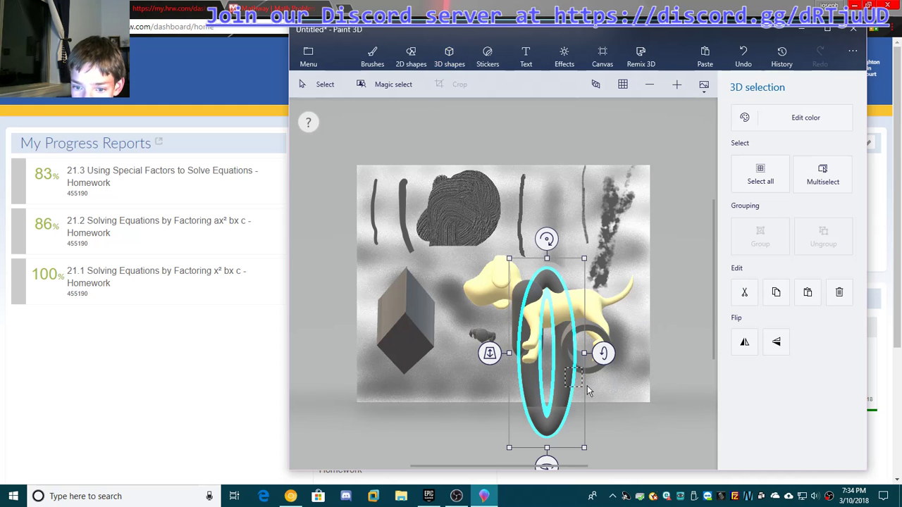
pyautogui.click(561, 372)
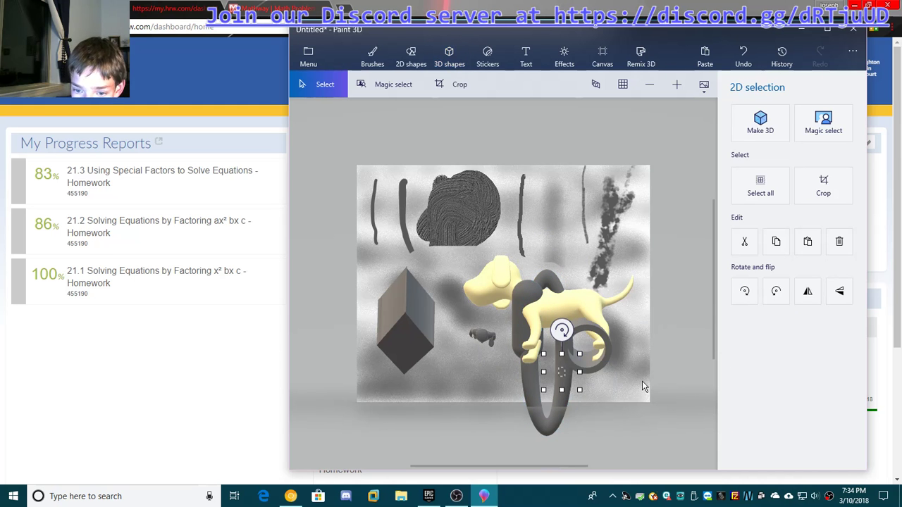
pyautogui.click(642, 381)
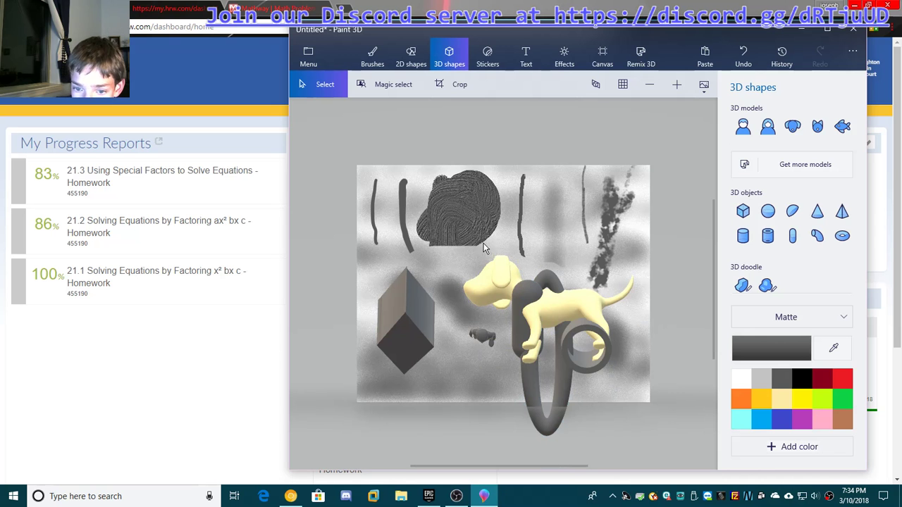
# Step: Undo the doughnut and the dog's recoloring, then redo only the dog's light yellow color
pyautogui.click(745, 62)
pyautogui.click(749, 64)
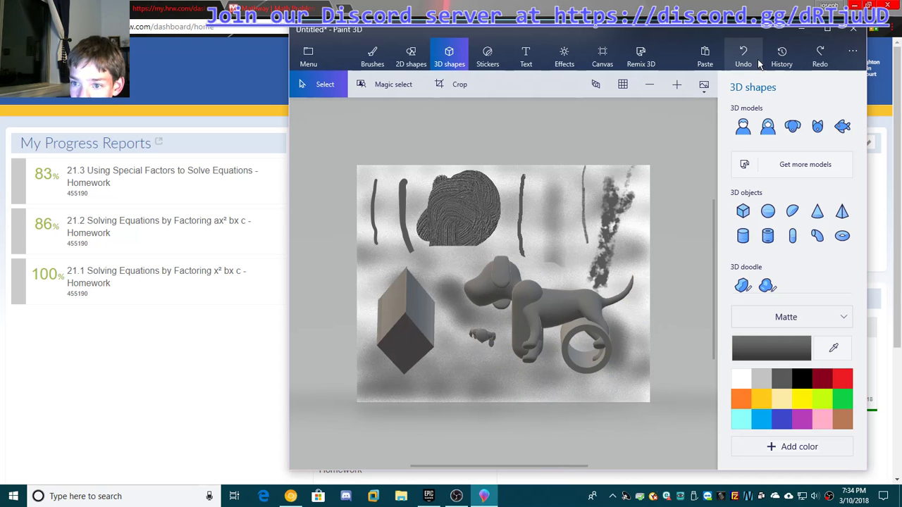
pyautogui.click(819, 57)
pyautogui.click(819, 57)
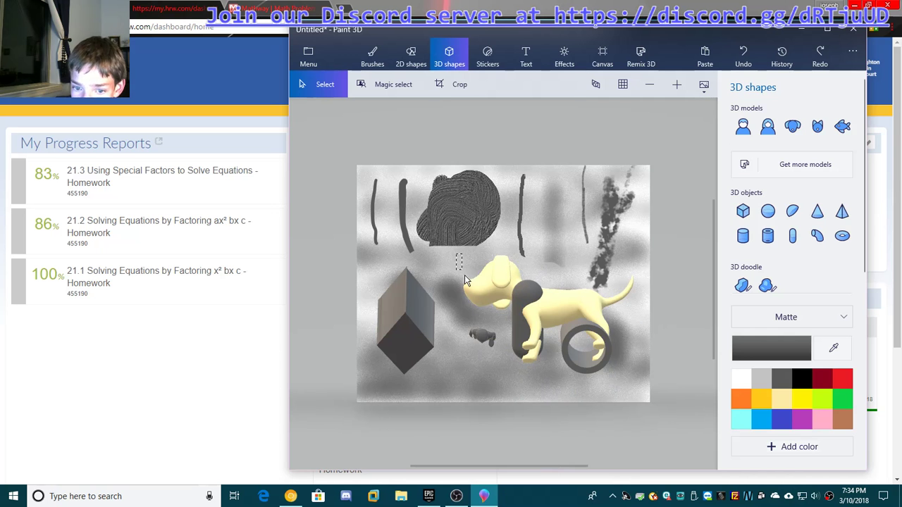
pyautogui.moveTo(541, 361); pyautogui.dragTo(455, 265)
pyautogui.click(656, 310)
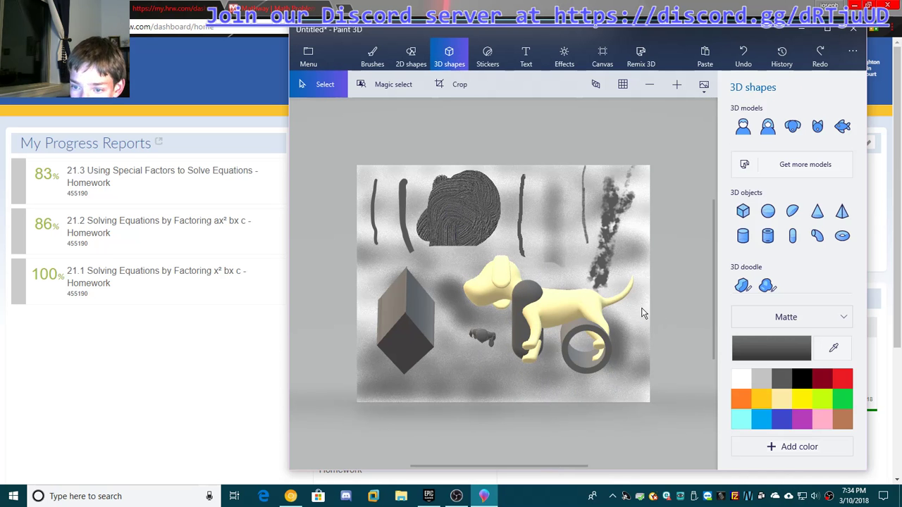
# Step: Add a tall, narrow dark gray 3D doughnut between the diamond and the dog, adjust its tilt, and deselect it
pyautogui.click(842, 236)
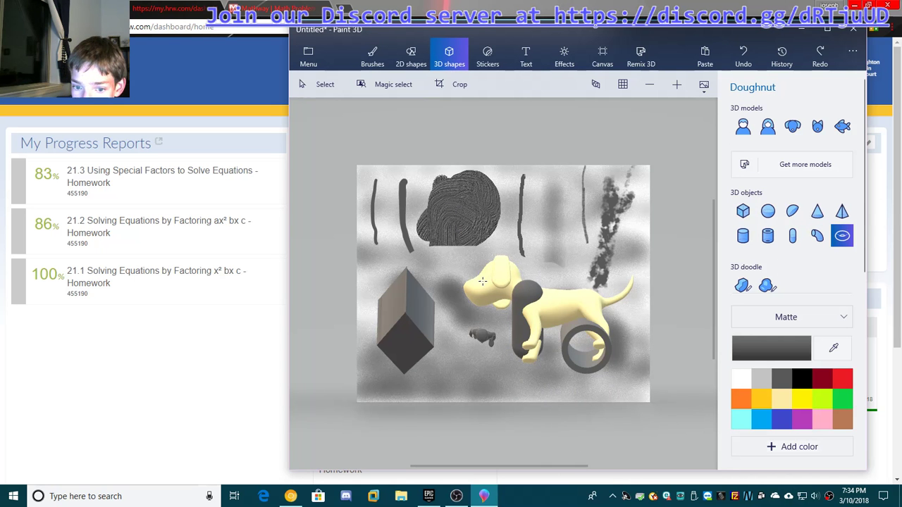
pyautogui.moveTo(455, 243); pyautogui.dragTo(421, 421)
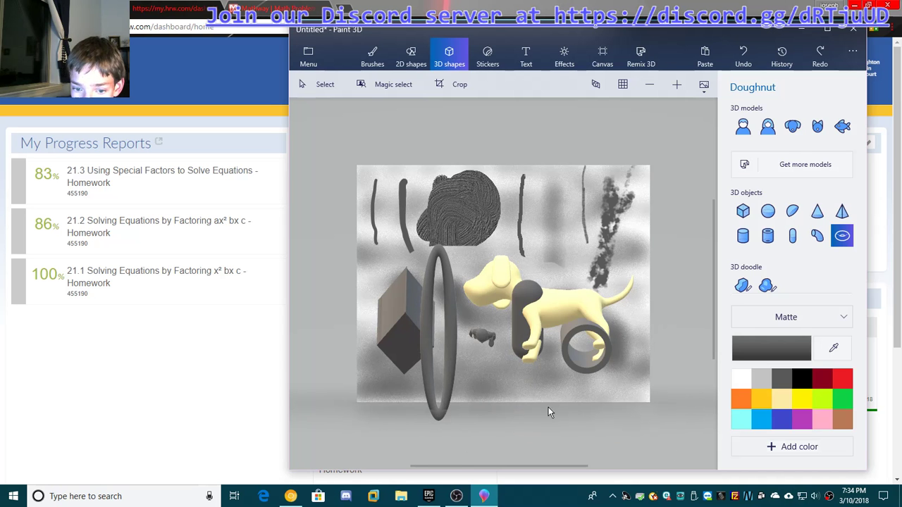
pyautogui.moveTo(491, 332); pyautogui.dragTo(521, 498)
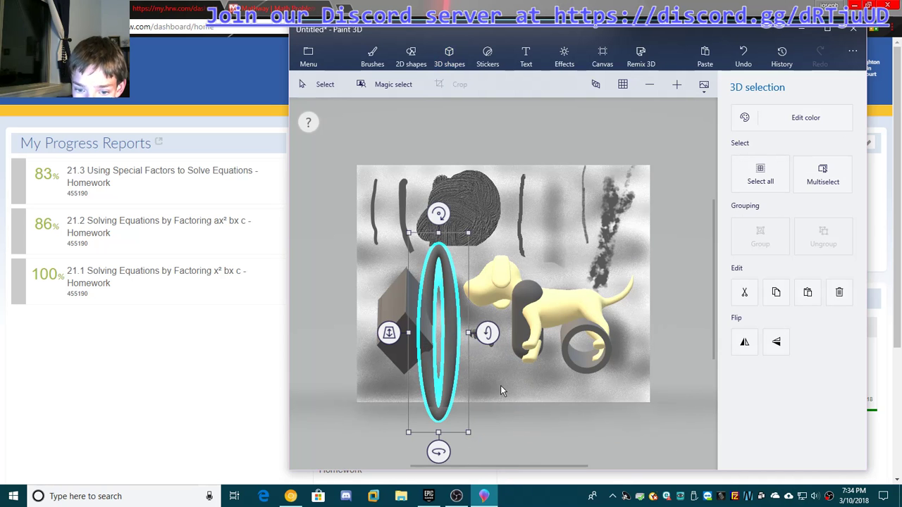
pyautogui.click(515, 385)
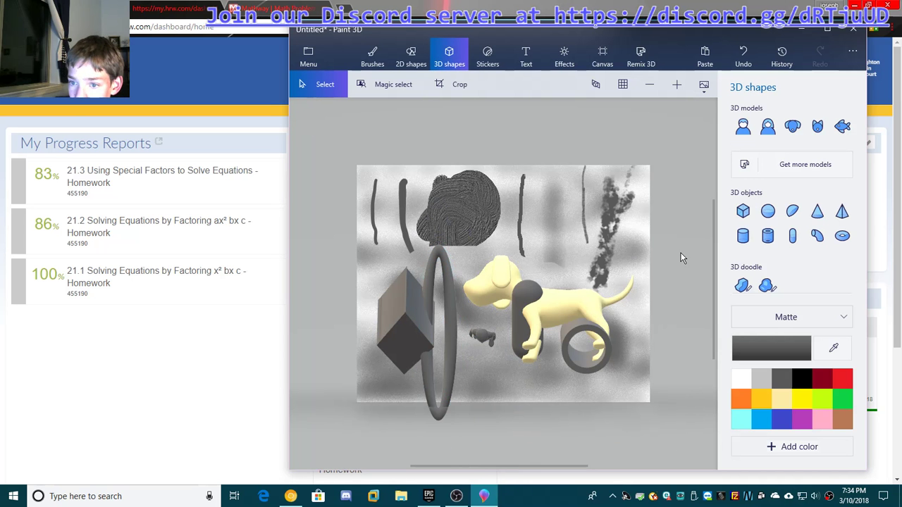
# Step: Erase a strip of the background along the canvas's lower edge with the 25 px Eraser
pyautogui.click(370, 56)
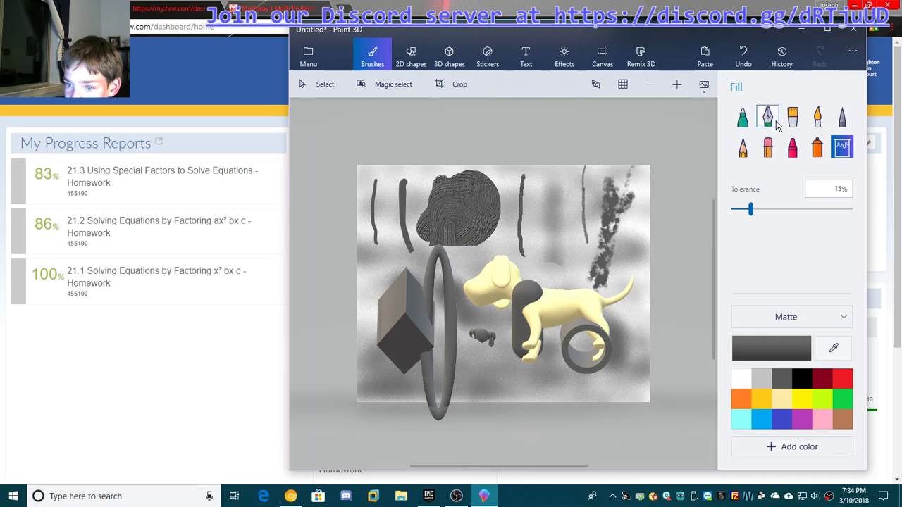
pyautogui.click(768, 148)
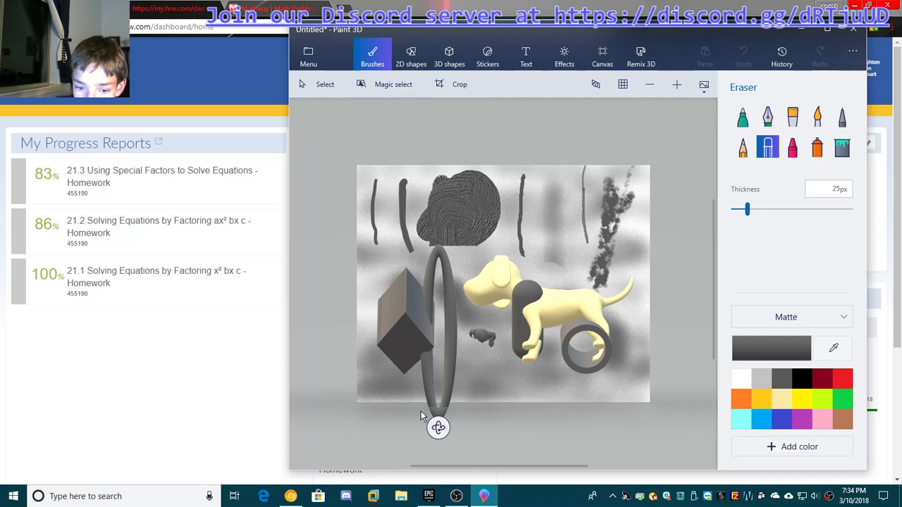
pyautogui.moveTo(487, 394)
pyautogui.mouseDown()
pyautogui.moveTo(380, 388)
pyautogui.moveTo(549, 392)
pyautogui.moveTo(418, 410)
pyautogui.mouseUp()
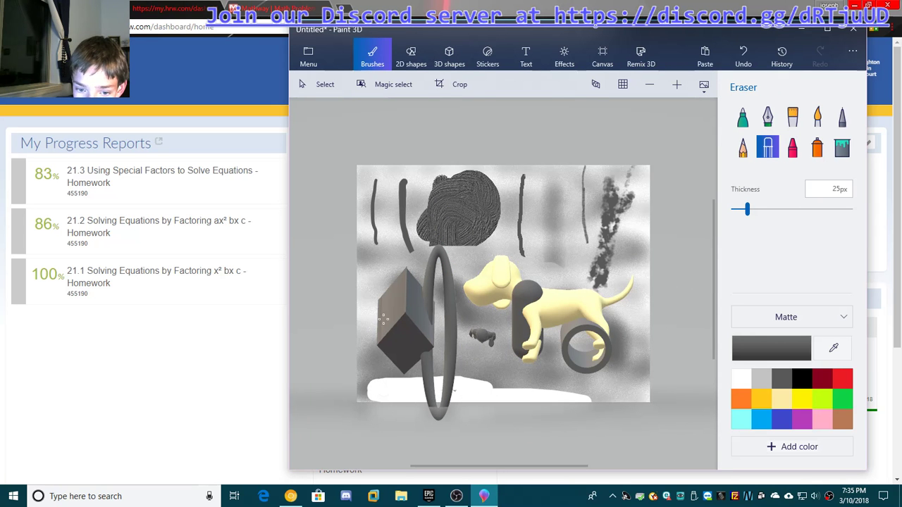
pyautogui.moveTo(400, 330)
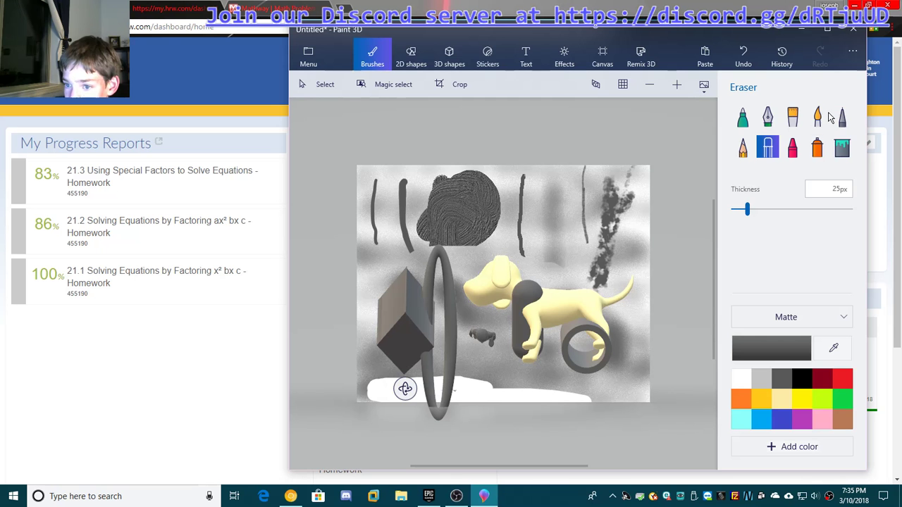
# Step: Apply the Concrete texture sticker to the 3D capsule
pyautogui.click(486, 56)
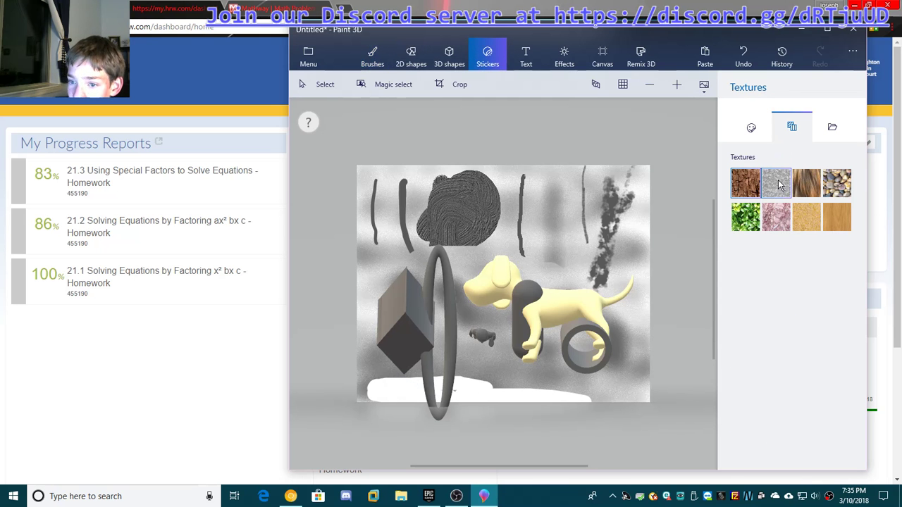
pyautogui.moveTo(347, 168); pyautogui.dragTo(695, 353)
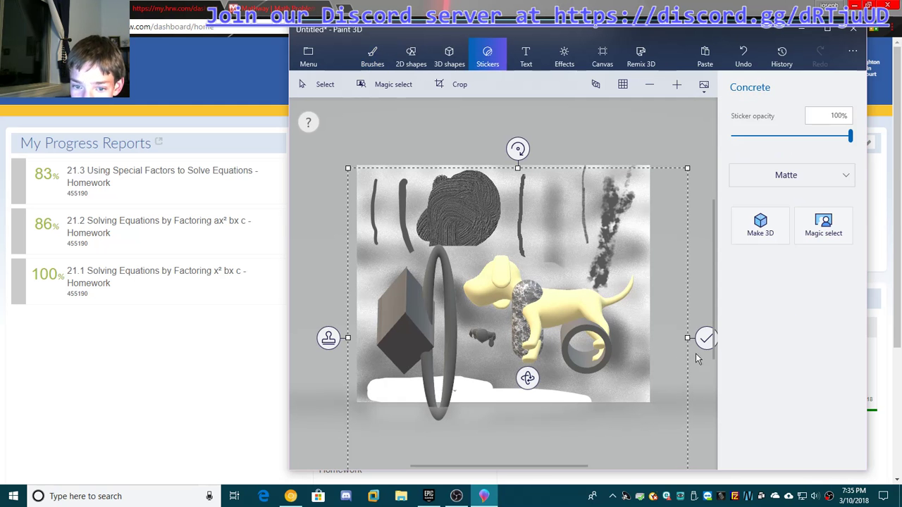
pyautogui.click(698, 279)
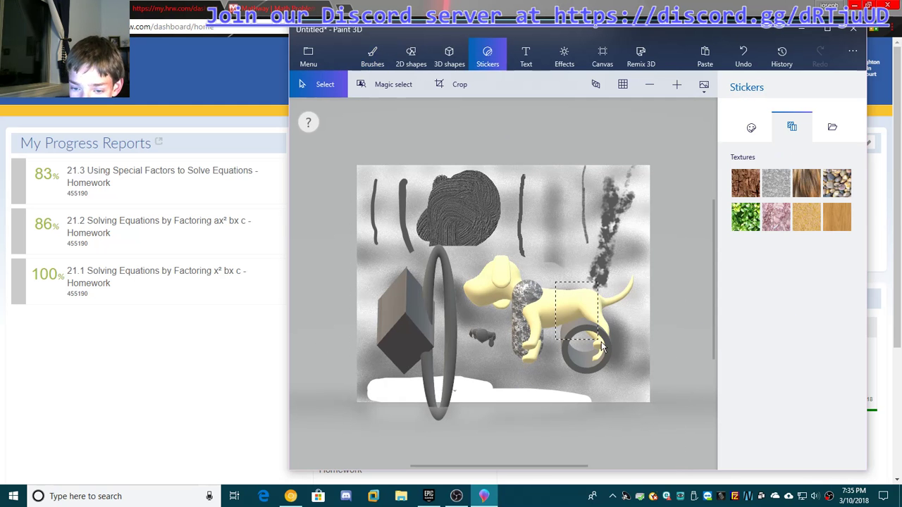
pyautogui.click(559, 280)
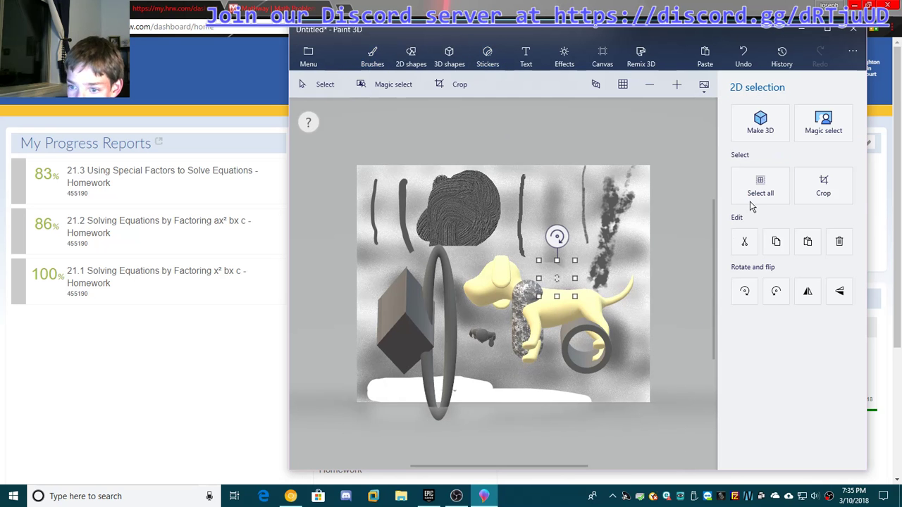
# Step: Apply the Concrete texture sticker across the dog's body and the capsule, and clear the stray canvas selection
pyautogui.click(675, 215)
pyautogui.click(775, 182)
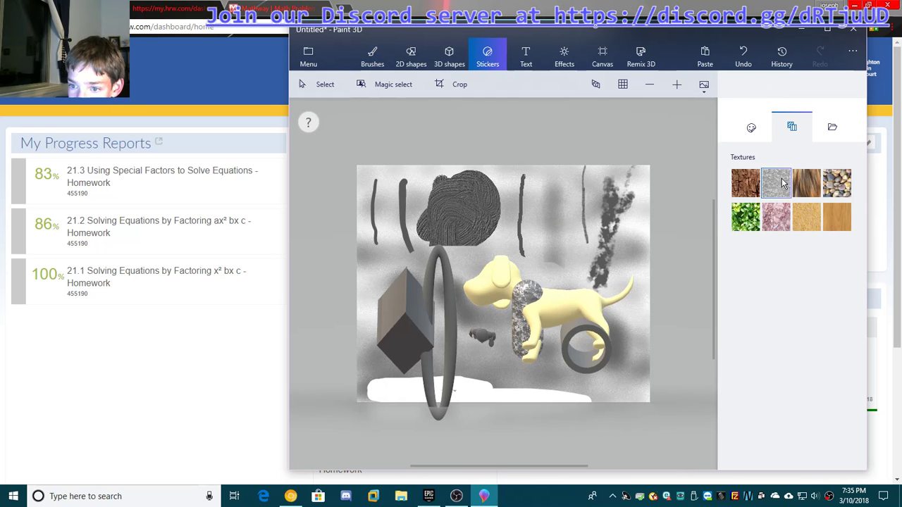
pyautogui.moveTo(475, 257); pyautogui.dragTo(596, 379)
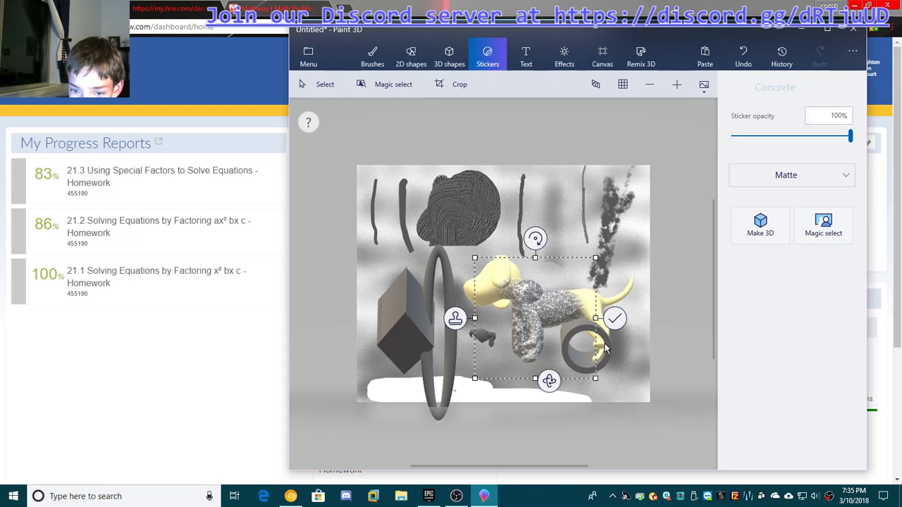
pyautogui.click(638, 325)
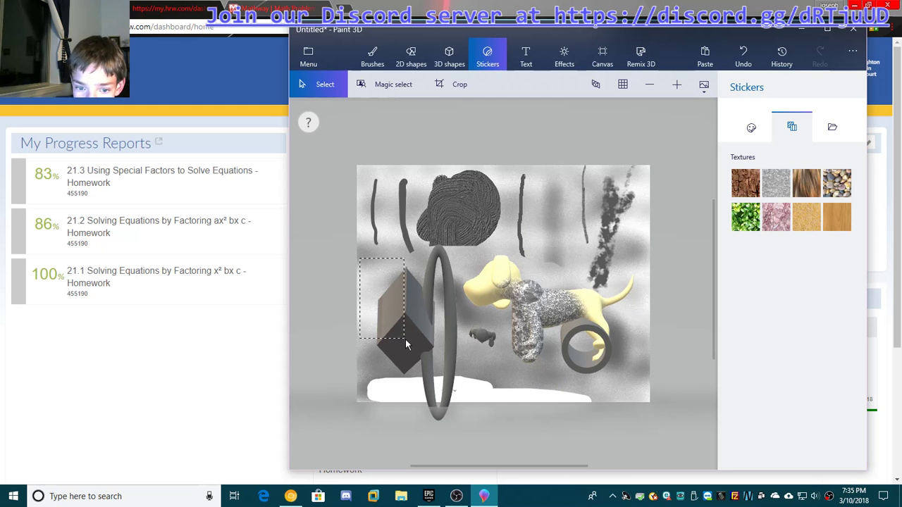
pyautogui.moveTo(375, 277); pyautogui.dragTo(377, 275)
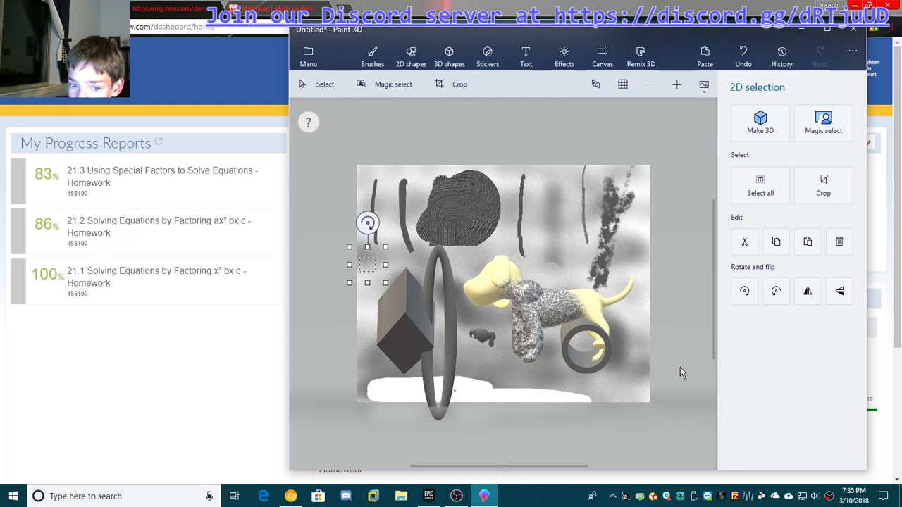
pyautogui.click(675, 352)
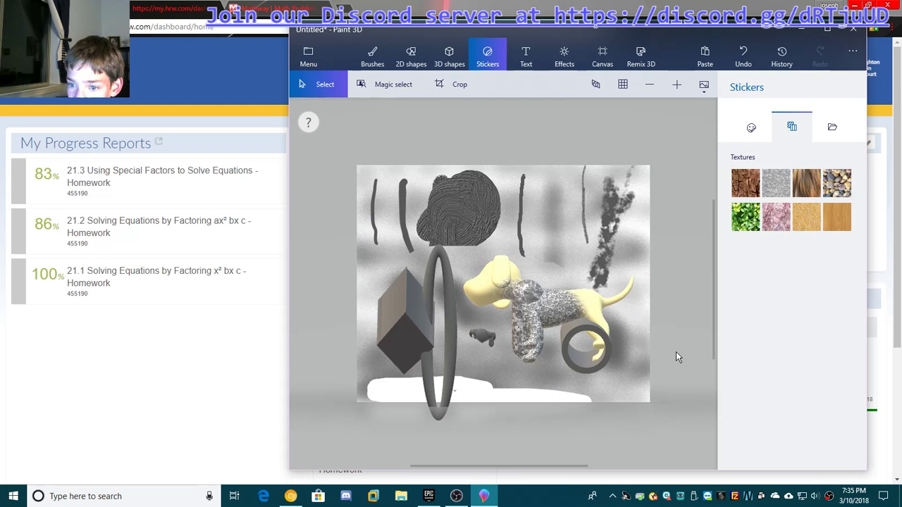
# Step: Apply the Sand texture sticker to the lower part of the tall 3D doughnut
pyautogui.click(773, 222)
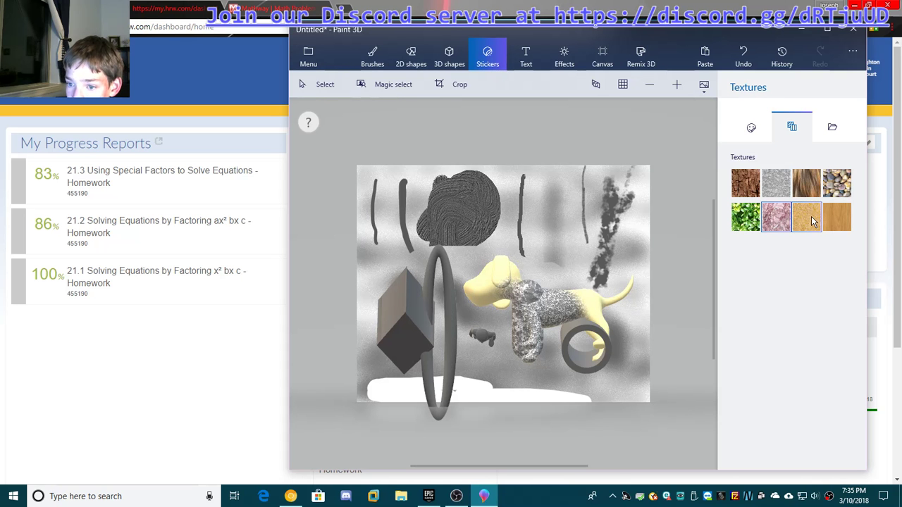
pyautogui.click(805, 217)
pyautogui.moveTo(376, 280); pyautogui.dragTo(472, 434)
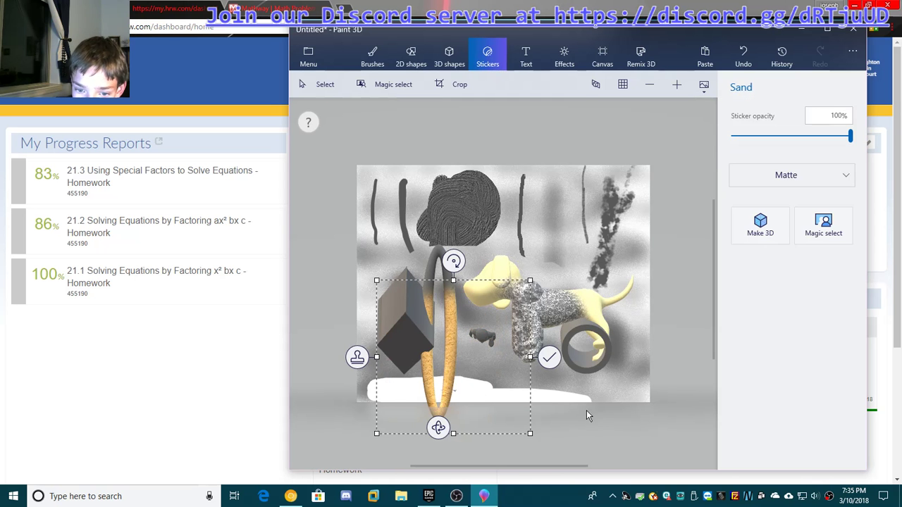
pyautogui.click(621, 386)
pyautogui.moveTo(480, 312); pyautogui.dragTo(370, 257)
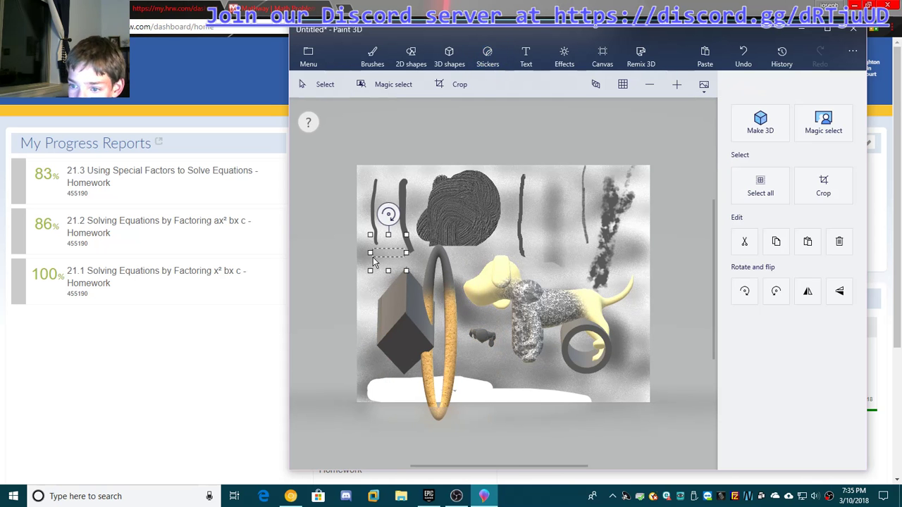
pyautogui.click(377, 299)
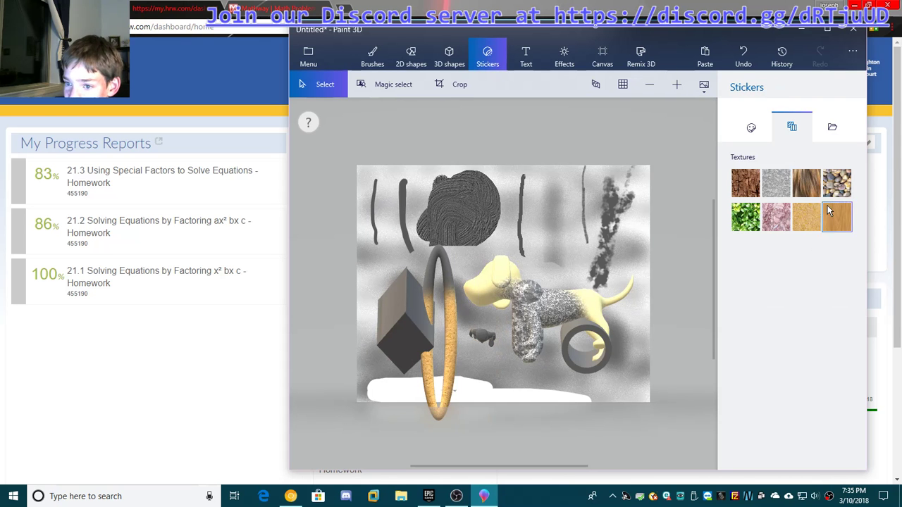
# Step: Apply the Wood texture sticker to the 3D diamond and leave the canvas with nothing selected
pyautogui.click(838, 225)
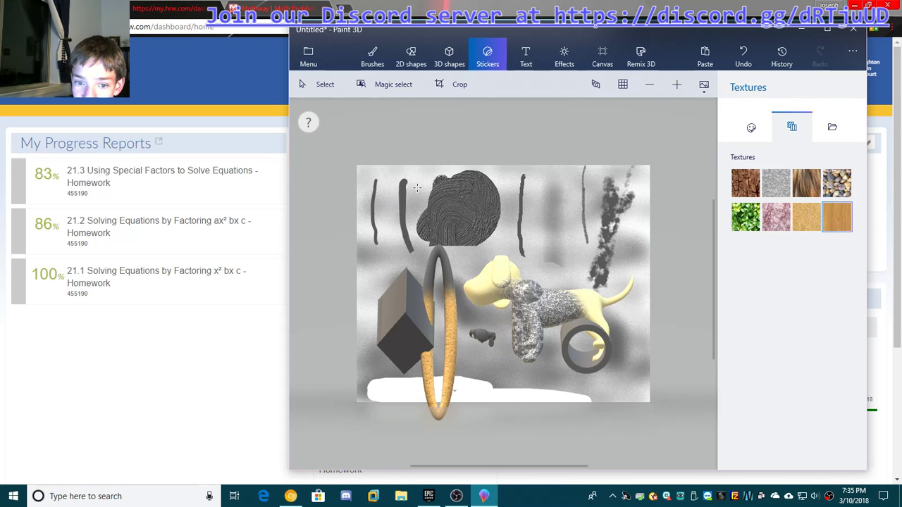
pyautogui.moveTo(372, 280); pyautogui.dragTo(419, 360)
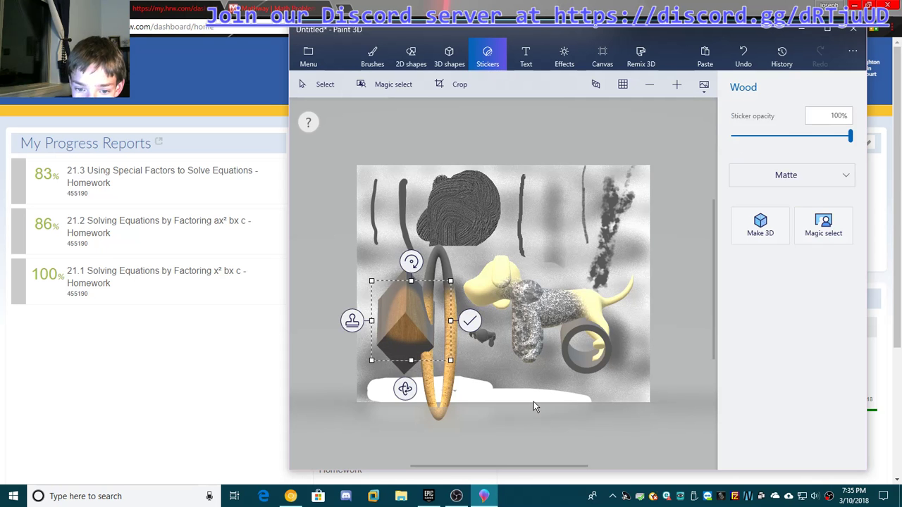
pyautogui.click(541, 385)
pyautogui.moveTo(396, 299); pyautogui.dragTo(434, 373)
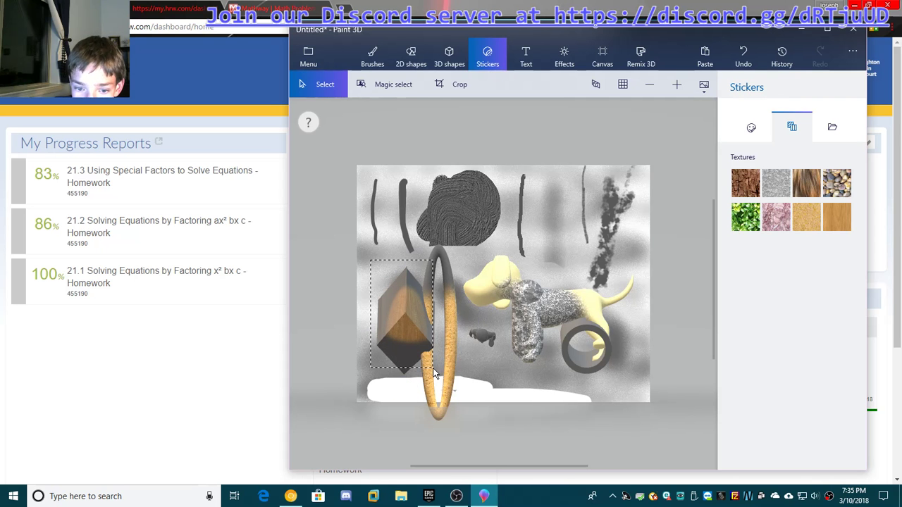
pyautogui.click(369, 253)
pyautogui.click(408, 251)
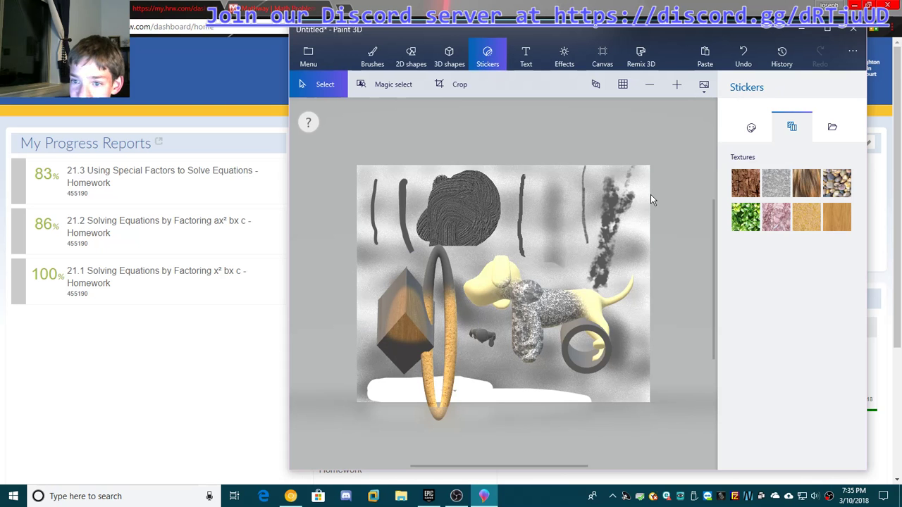
# Step: Rotate the 3D capsule so that its Concrete texture faces away, and deselect it
pyautogui.click(524, 299)
pyautogui.moveTo(569, 322); pyautogui.dragTo(574, 398)
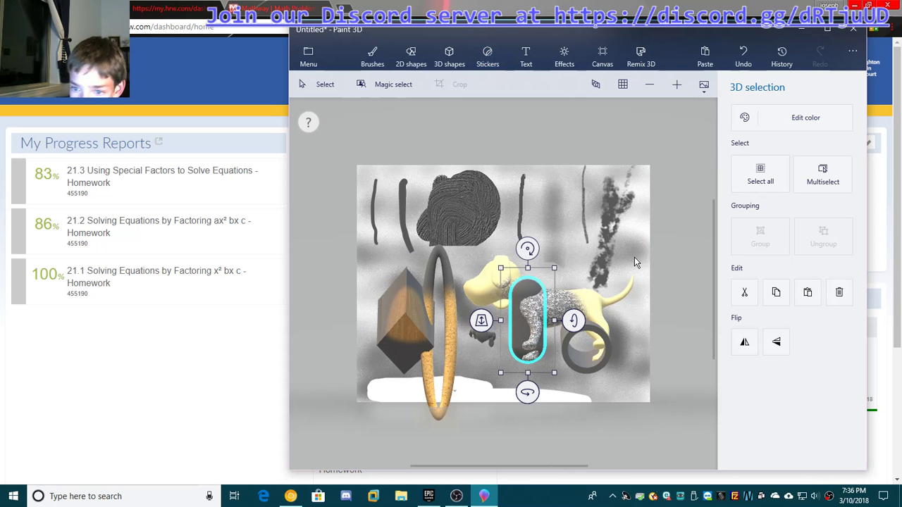
pyautogui.click(487, 56)
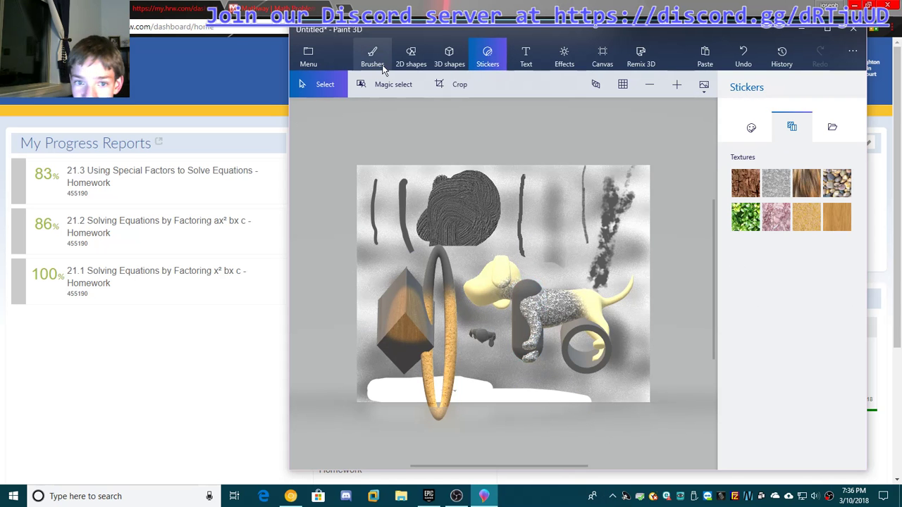
# Step: Undo all stickers, 3D objects, fills and brush strokes until the canvas is blank
pyautogui.click(753, 60)
pyautogui.click(744, 56)
pyautogui.click(743, 56)
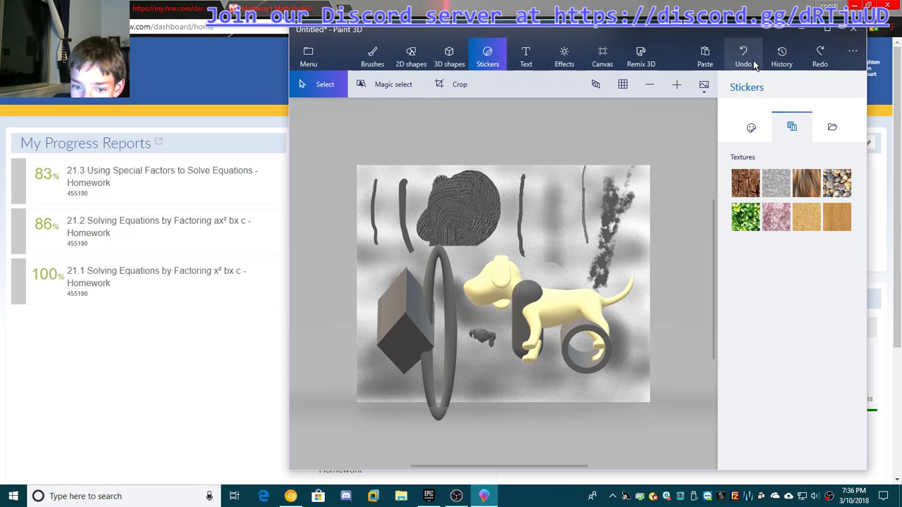
pyautogui.click(753, 60)
pyautogui.click(753, 60)
pyautogui.click(753, 60)
pyautogui.click(753, 60)
pyautogui.click(753, 59)
pyautogui.click(753, 60)
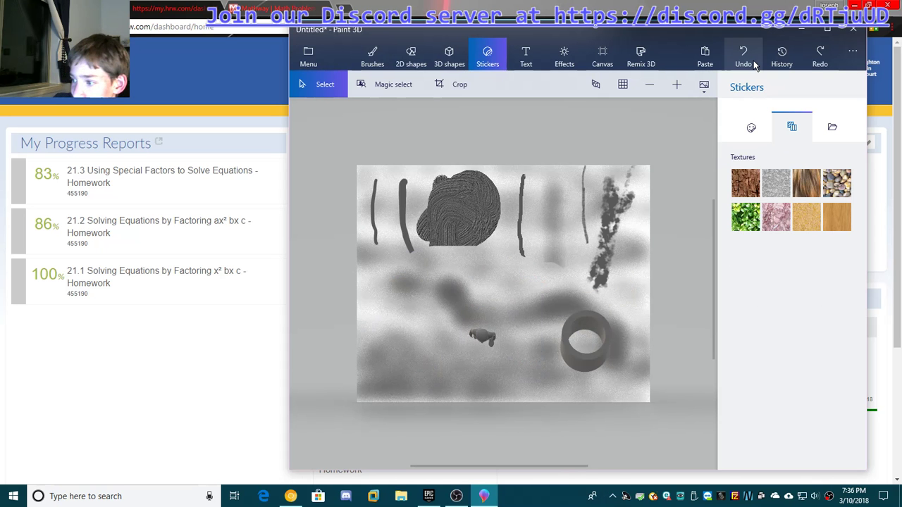
pyautogui.click(753, 60)
pyautogui.click(753, 60)
pyautogui.click(753, 60)
pyautogui.click(753, 60)
pyautogui.click(753, 60)
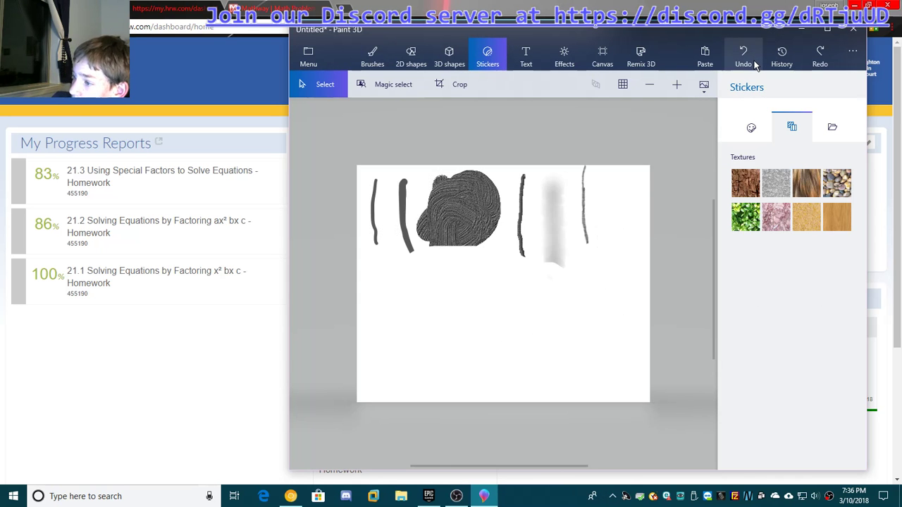
pyautogui.click(753, 60)
pyautogui.click(753, 60)
pyautogui.click(753, 60)
pyautogui.click(753, 60)
pyautogui.click(753, 60)
pyautogui.click(753, 60)
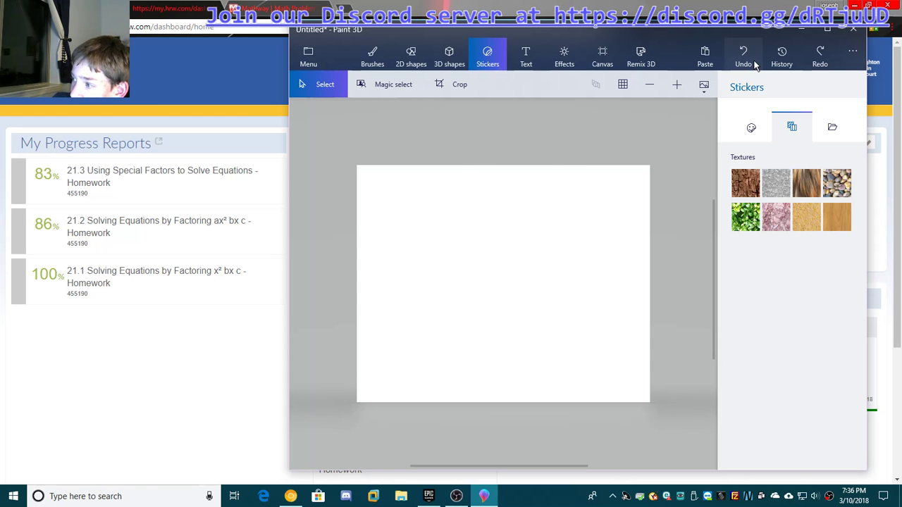
pyautogui.click(754, 61)
# Step: Cover most of the blank canvas with one large Concrete texture sticker and discard a trial Sand sticker
pyautogui.click(776, 183)
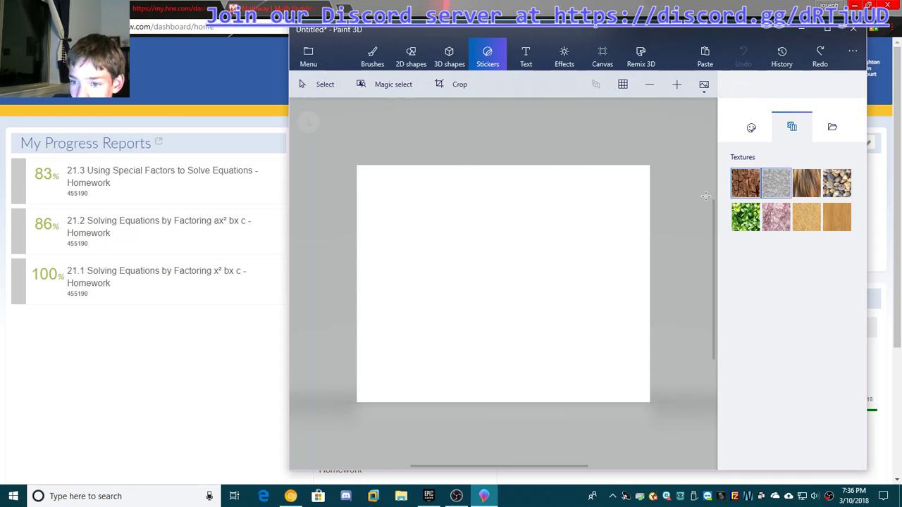
pyautogui.moveTo(351, 151); pyautogui.dragTo(642, 368)
pyautogui.click(686, 384)
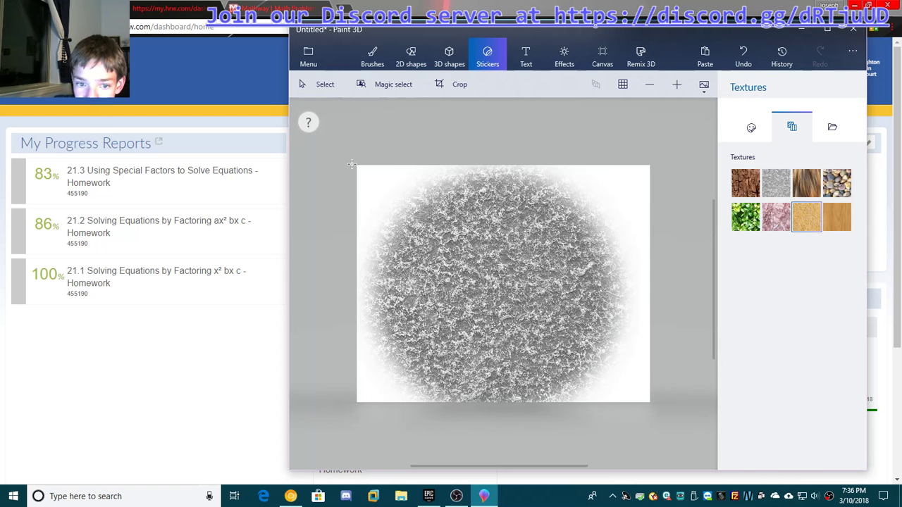
pyautogui.moveTo(351, 165); pyautogui.dragTo(400, 165)
pyautogui.press('Delete')
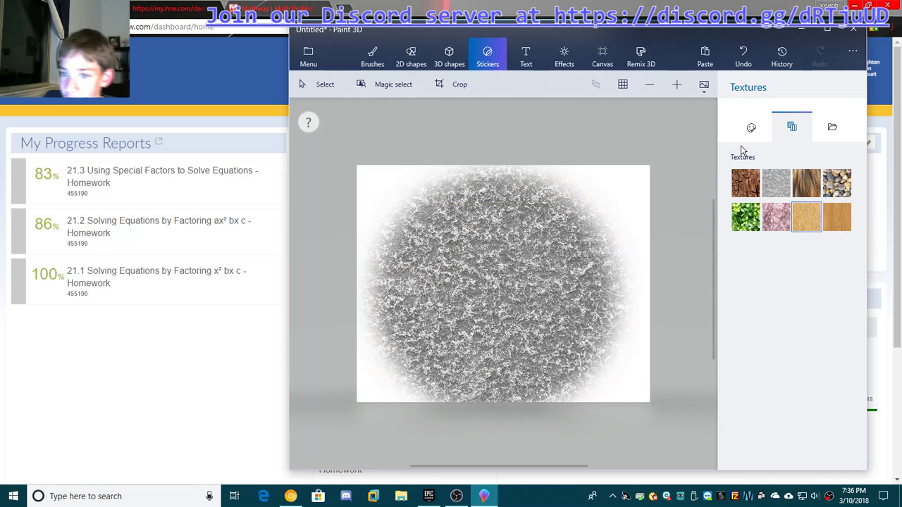
# Step: Add a large dark gray 3D dog model, center it over the Concrete texture, and deselect it
pyautogui.click(751, 127)
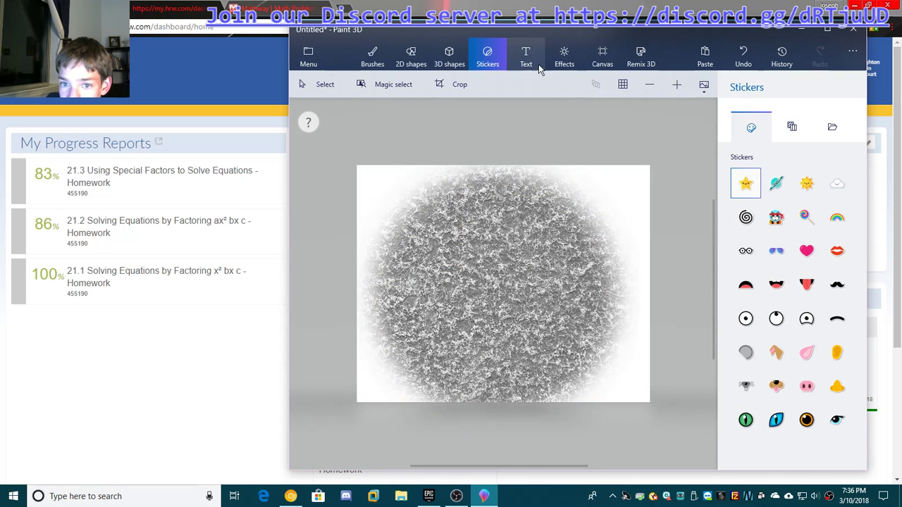
pyautogui.click(457, 57)
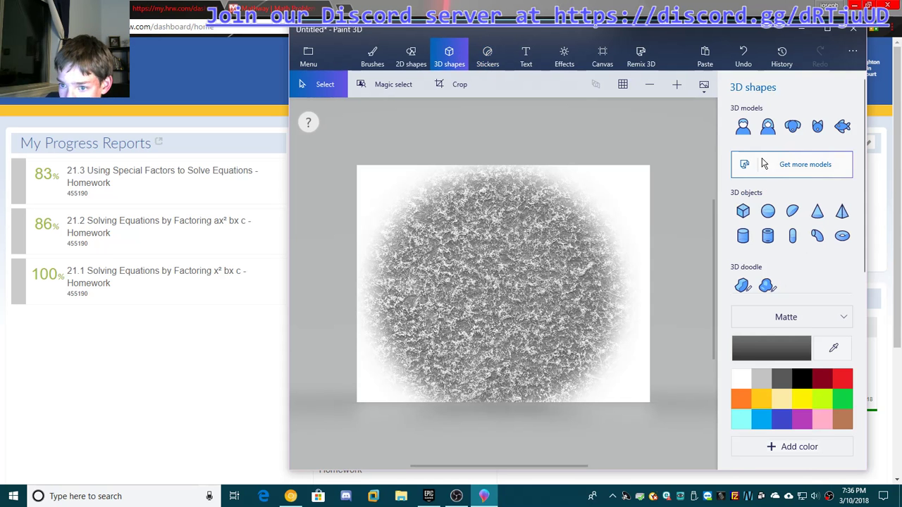
pyautogui.click(792, 127)
pyautogui.moveTo(421, 227); pyautogui.dragTo(627, 418)
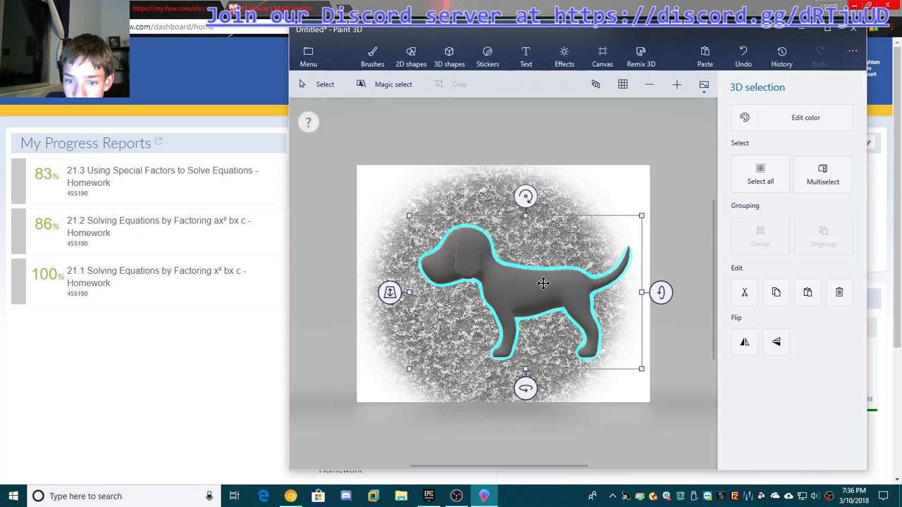
pyautogui.moveTo(543, 284); pyautogui.dragTo(504, 278)
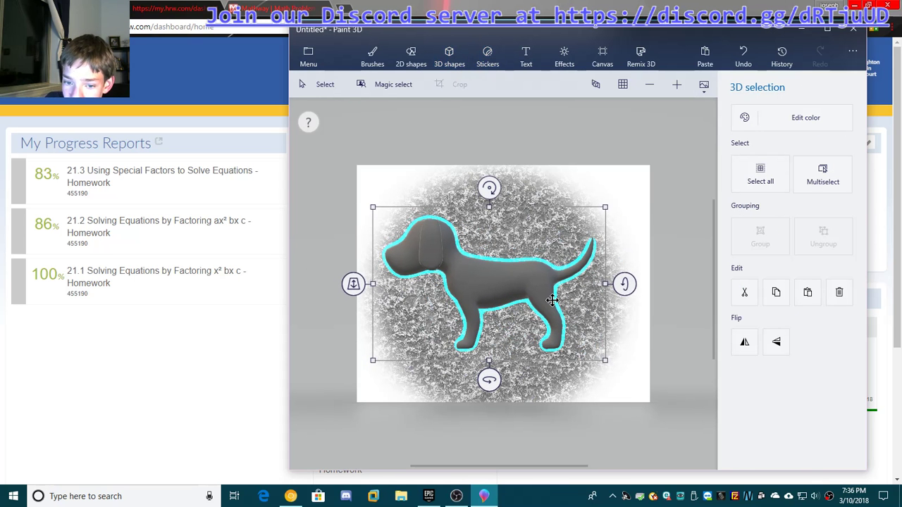
pyautogui.click(638, 348)
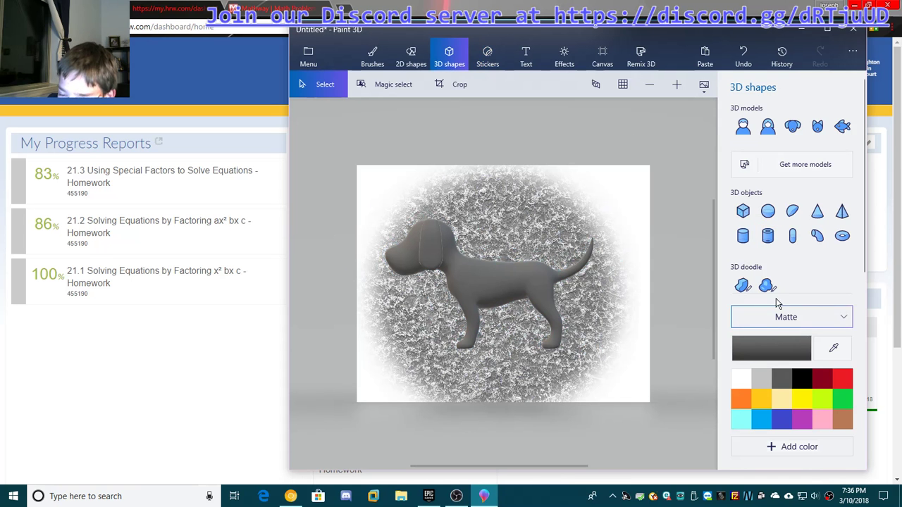
# Step: Apply the Gravel texture sticker to the 3D dog's body and legs
pyautogui.click(413, 55)
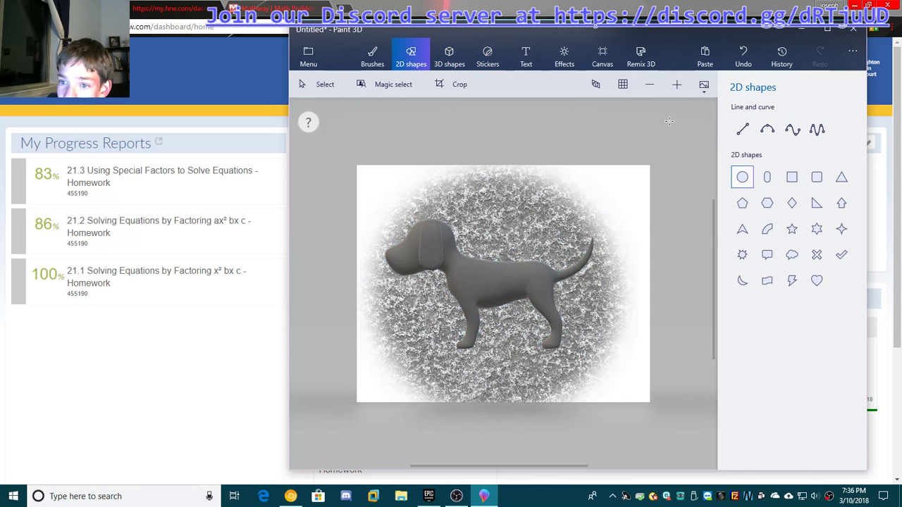
pyautogui.click(486, 54)
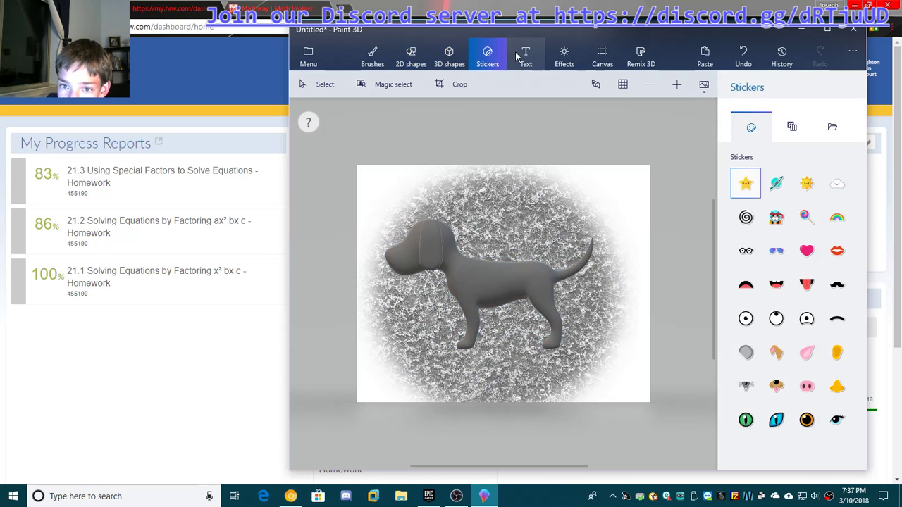
pyautogui.click(792, 127)
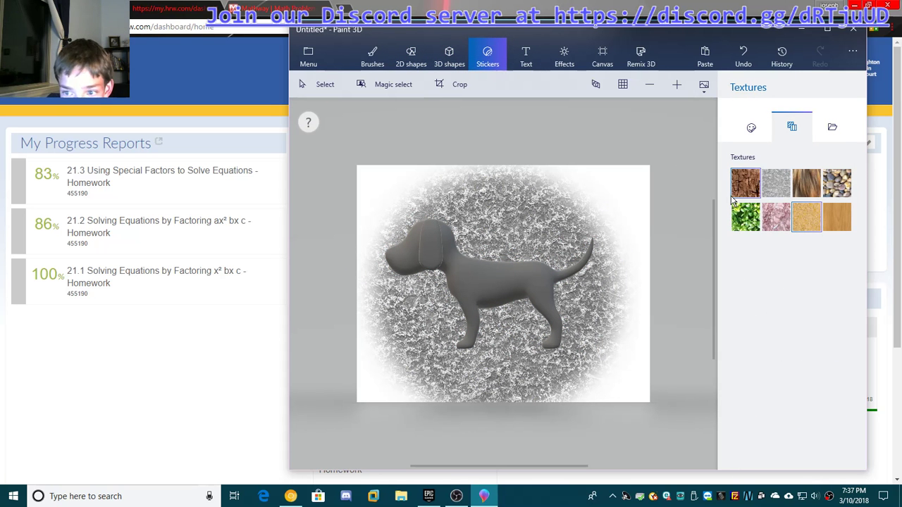
pyautogui.click(835, 185)
pyautogui.moveTo(401, 204); pyautogui.dragTo(582, 386)
pyautogui.moveTo(582, 329); pyautogui.dragTo(584, 329)
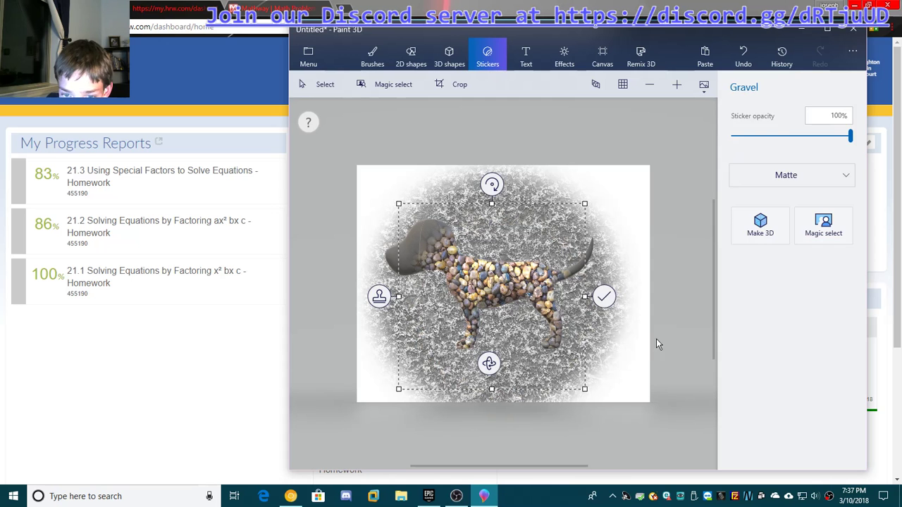
pyautogui.click(654, 341)
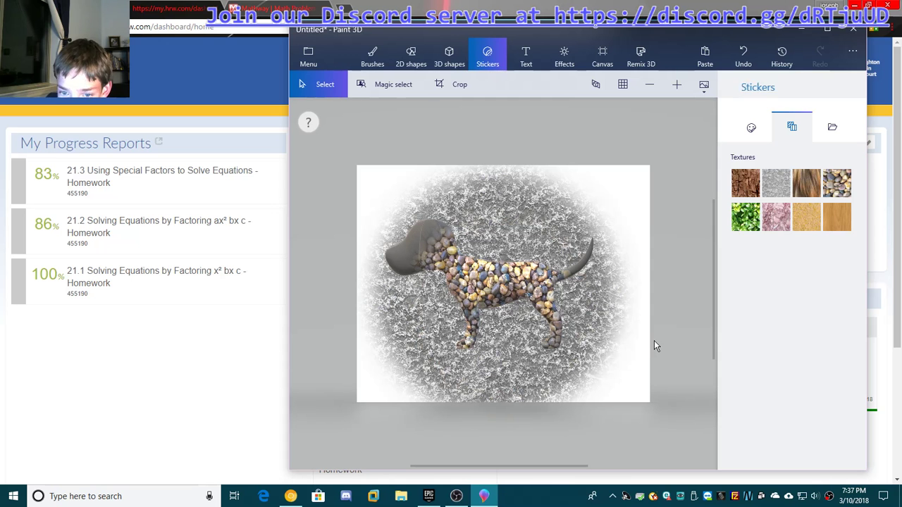
# Step: Apply the Wood texture sticker to the 3D dog's head
pyautogui.click(778, 189)
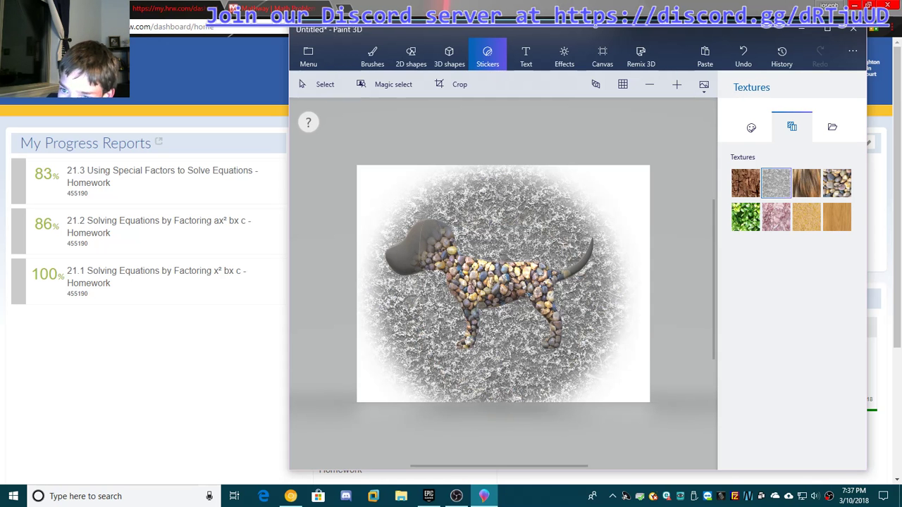
pyautogui.click(835, 211)
pyautogui.moveTo(374, 224); pyautogui.dragTo(425, 285)
pyautogui.press('Delete')
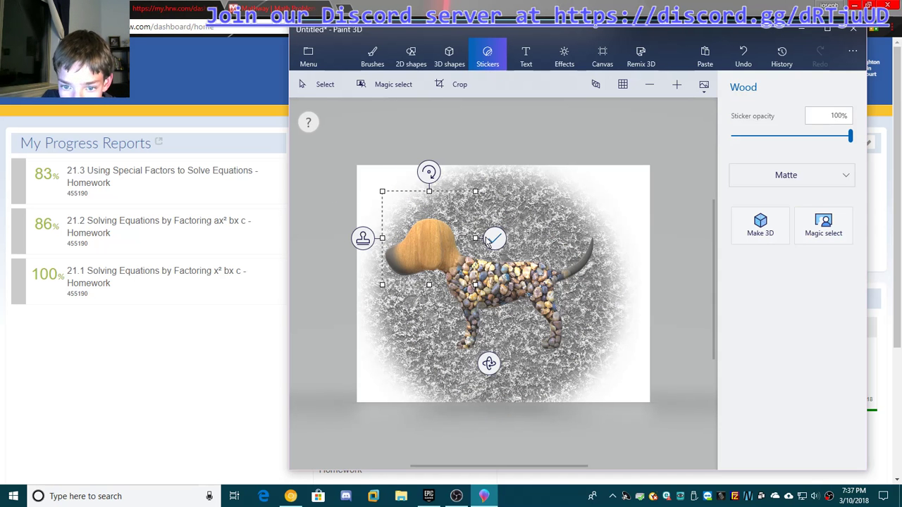
pyautogui.click(715, 280)
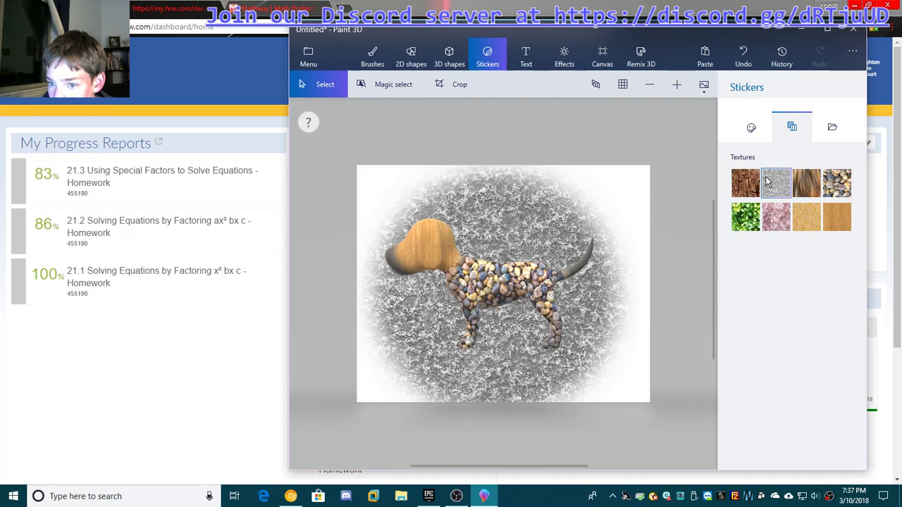
# Step: Apply the brown hair texture sticker to the 3D dog's tail and deselect it
pyautogui.click(800, 190)
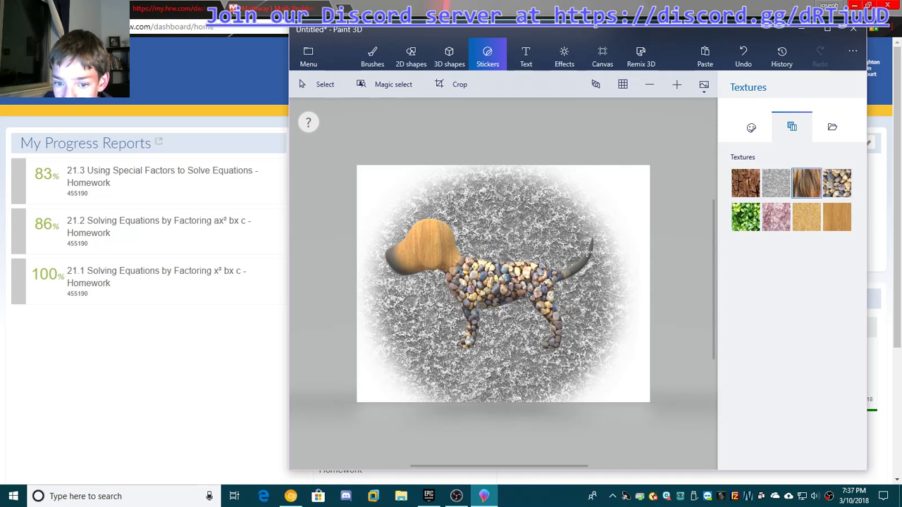
pyautogui.moveTo(576, 266); pyautogui.dragTo(561, 276)
pyautogui.click(643, 329)
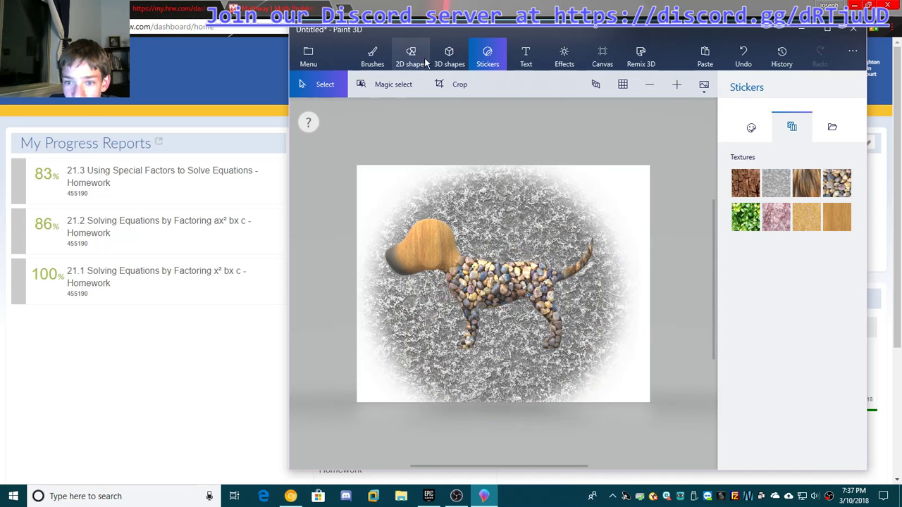
pyautogui.click(449, 57)
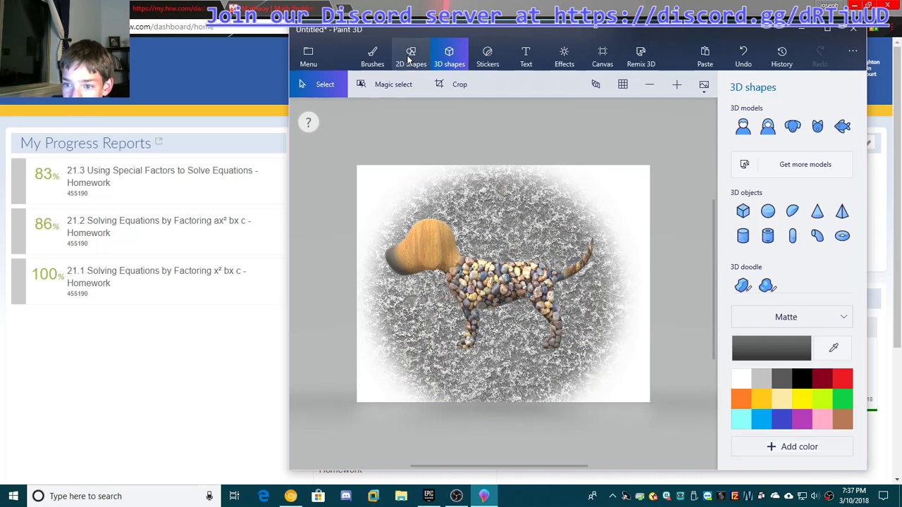
pyautogui.click(409, 58)
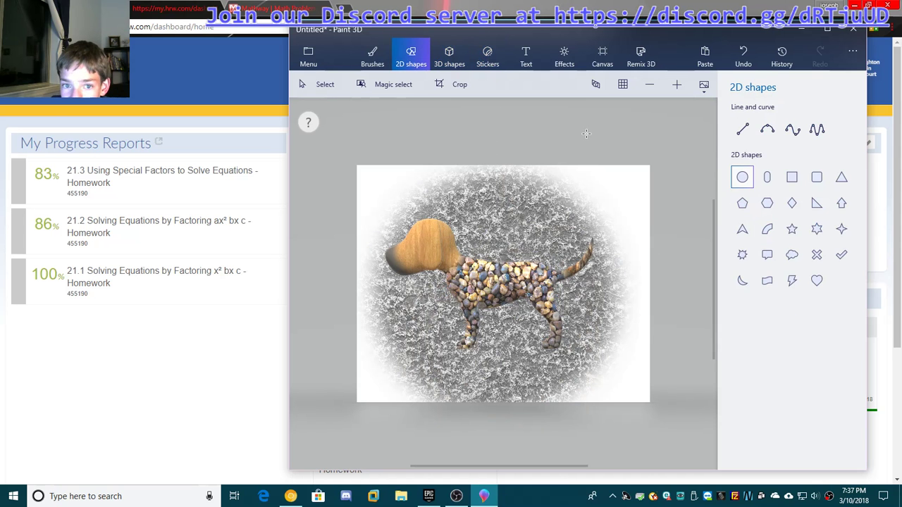
pyautogui.click(384, 53)
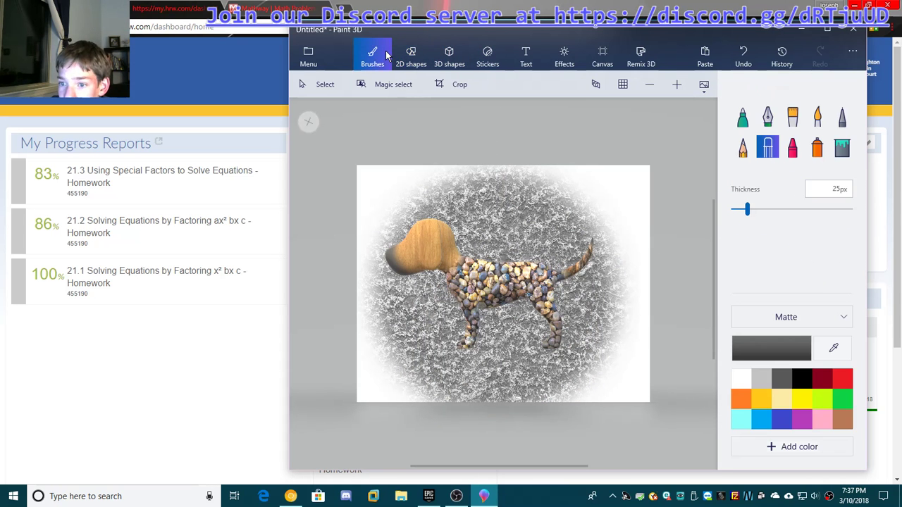
pyautogui.click(422, 56)
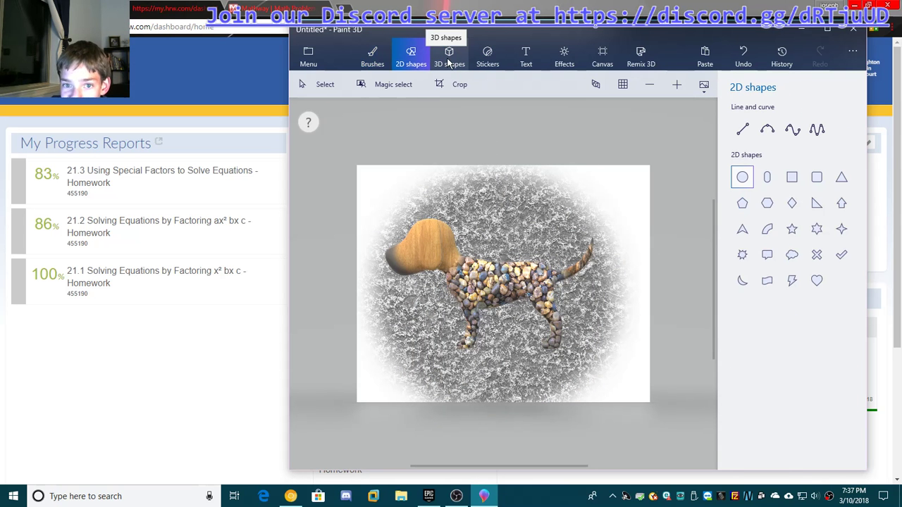
# Step: Place a small Worried eye sticker on the 3D dog's head, just behind the snout, and commit it
pyautogui.click(493, 62)
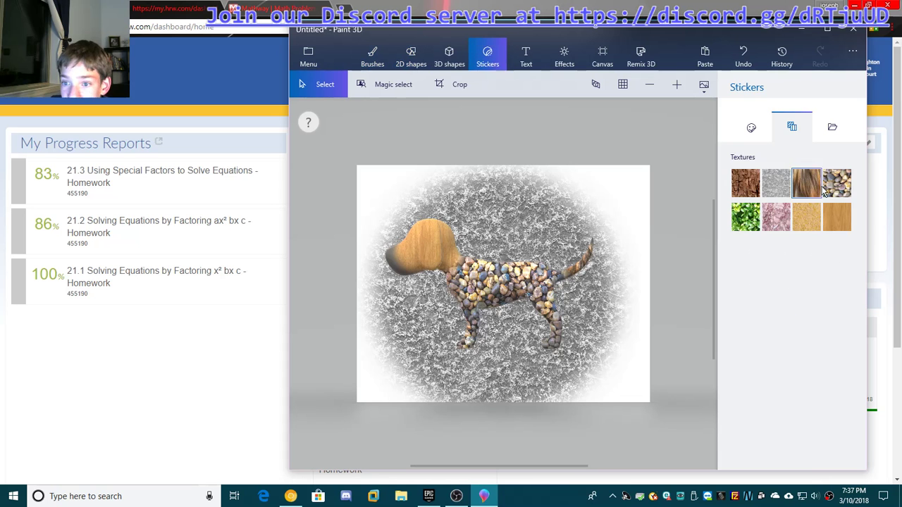
pyautogui.click(752, 128)
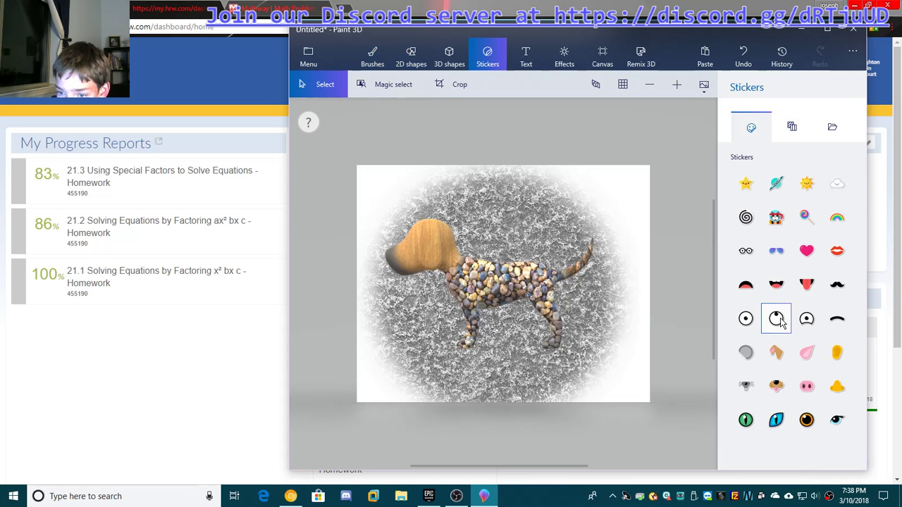
pyautogui.click(804, 320)
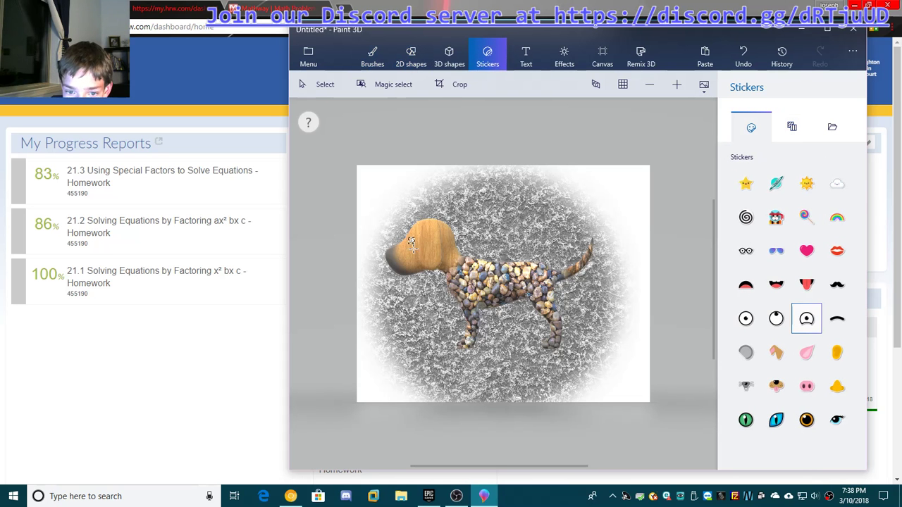
pyautogui.moveTo(411, 241)
pyautogui.mouseDown()
pyautogui.moveTo(603, 429)
pyautogui.moveTo(529, 288)
pyautogui.moveTo(493, 296)
pyautogui.moveTo(440, 227)
pyautogui.moveTo(437, 242)
pyautogui.moveTo(425, 233)
pyautogui.mouseUp()
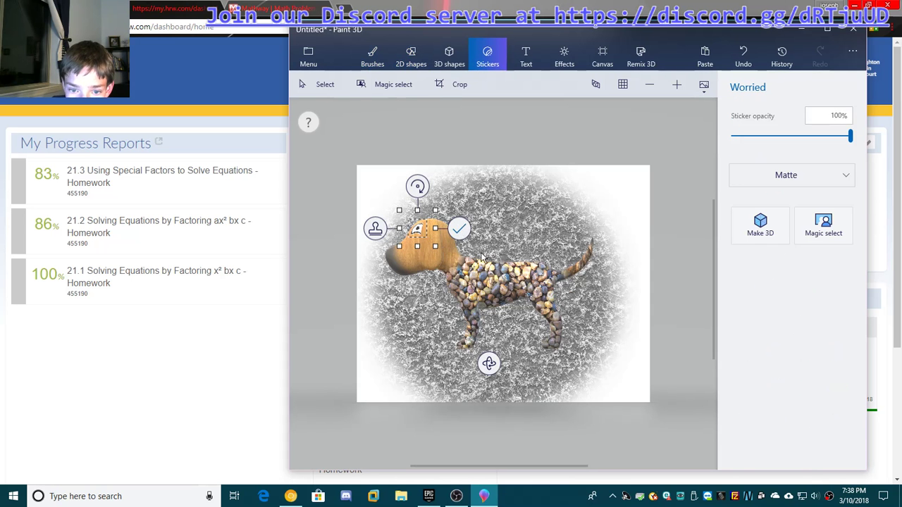
pyautogui.click(537, 338)
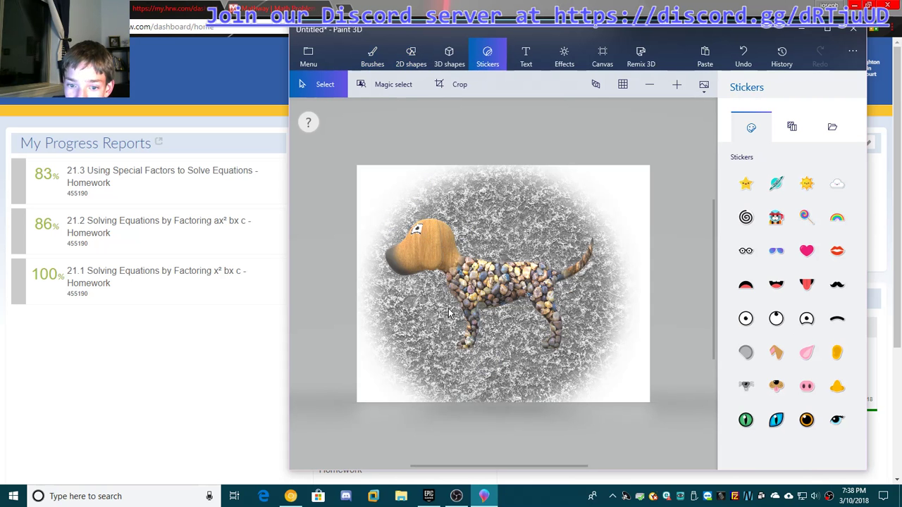
# Step: Tilt the 3D dog forward to show its back, tilt it most of the way back, and deselect it
pyautogui.click(488, 282)
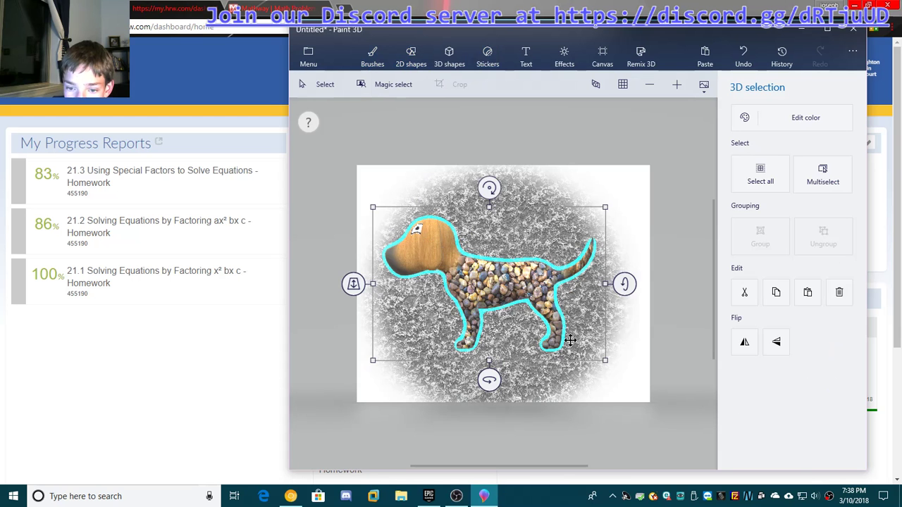
pyautogui.moveTo(626, 282); pyautogui.dragTo(639, 325)
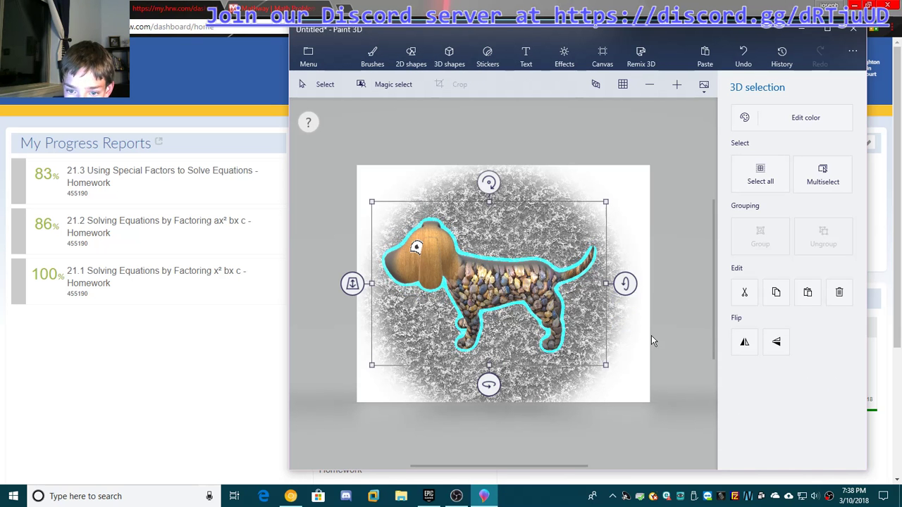
pyautogui.moveTo(628, 281); pyautogui.dragTo(626, 275)
pyautogui.click(620, 261)
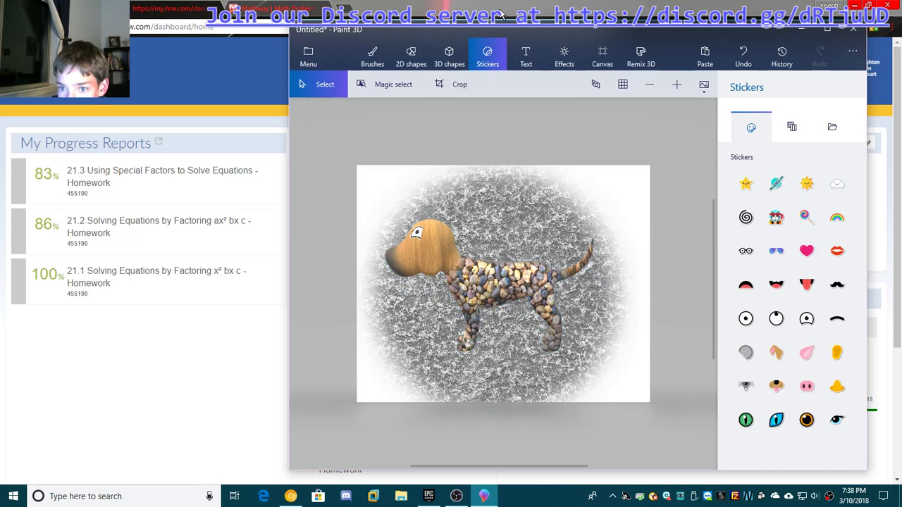
# Step: Tilt the 3D dog the rest of the way back to its straight side view
pyautogui.click(531, 58)
pyautogui.click(564, 56)
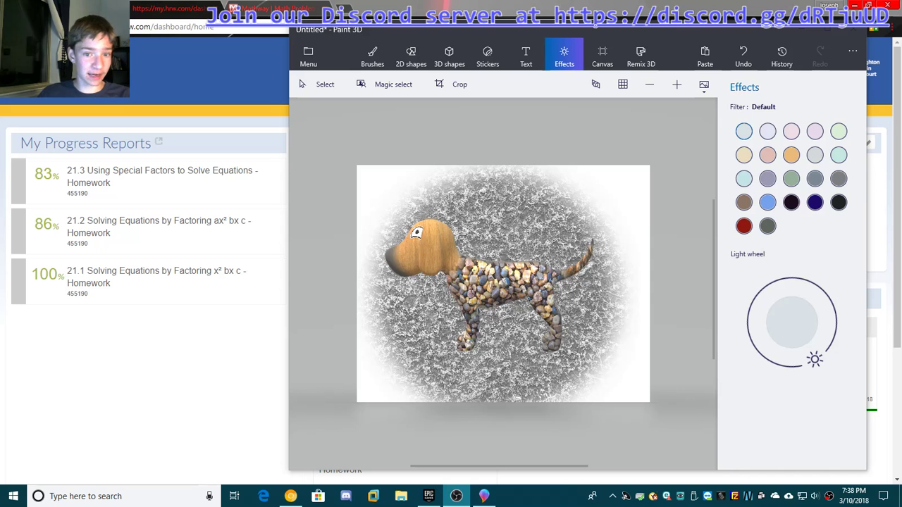
pyautogui.click(548, 289)
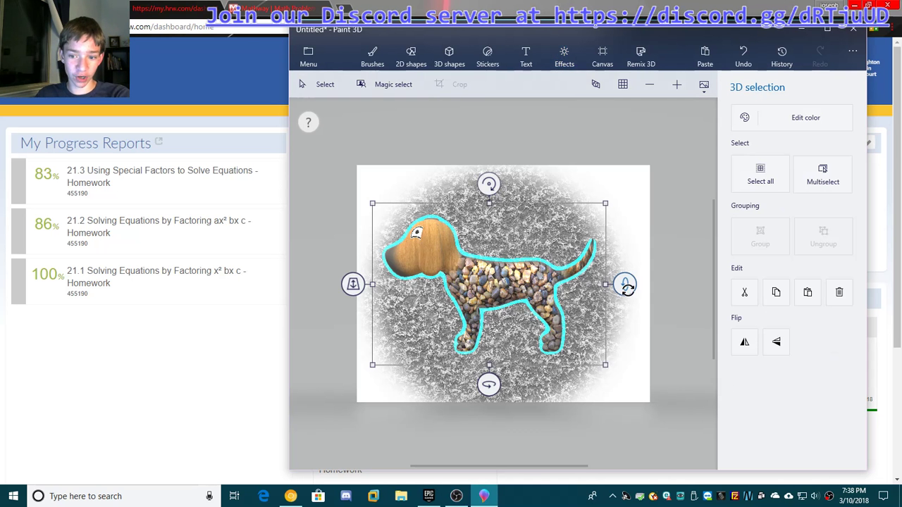
pyautogui.moveTo(624, 284)
pyautogui.mouseDown()
pyautogui.moveTo(624, 377)
pyautogui.moveTo(626, 258)
pyautogui.moveTo(624, 280)
pyautogui.mouseUp()
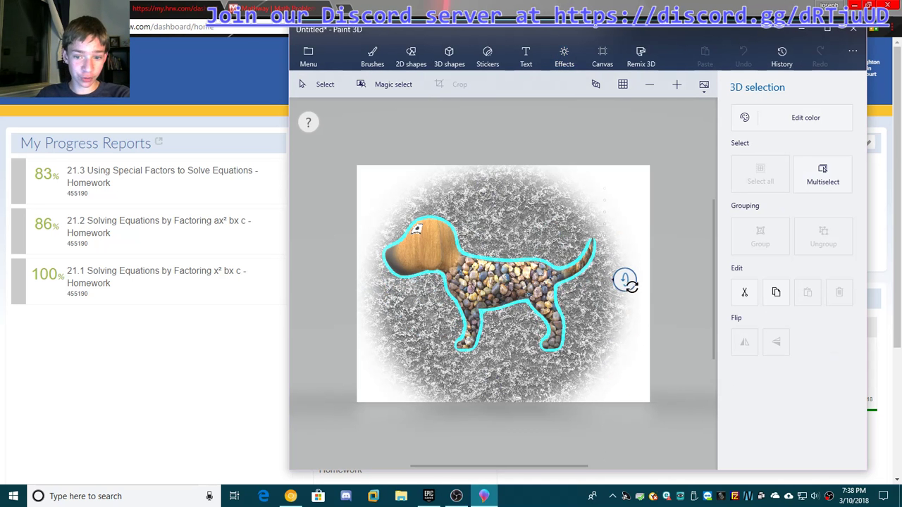
pyautogui.click(487, 57)
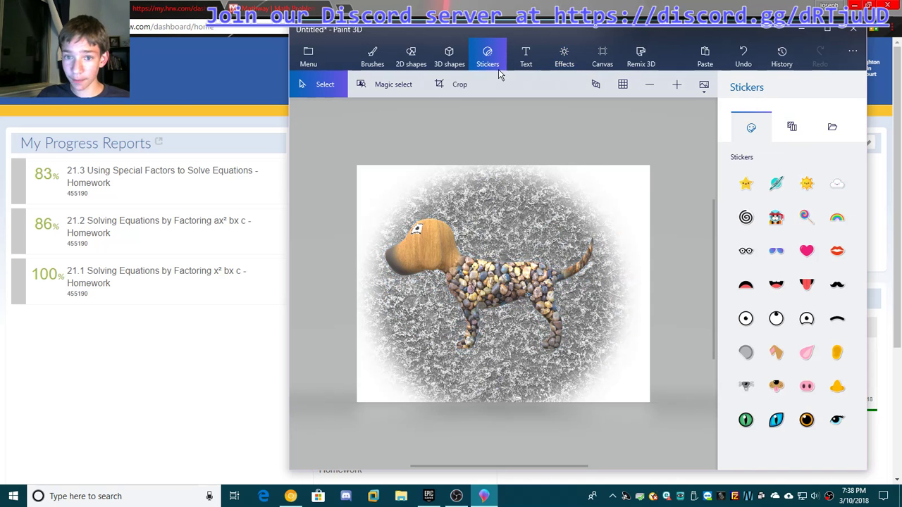
pyautogui.click(793, 128)
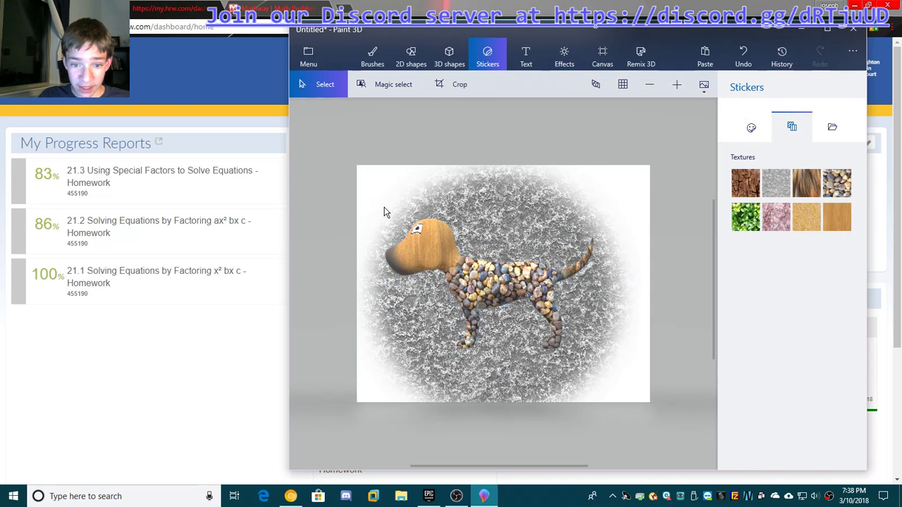
pyautogui.moveTo(467, 300); pyautogui.dragTo(394, 211)
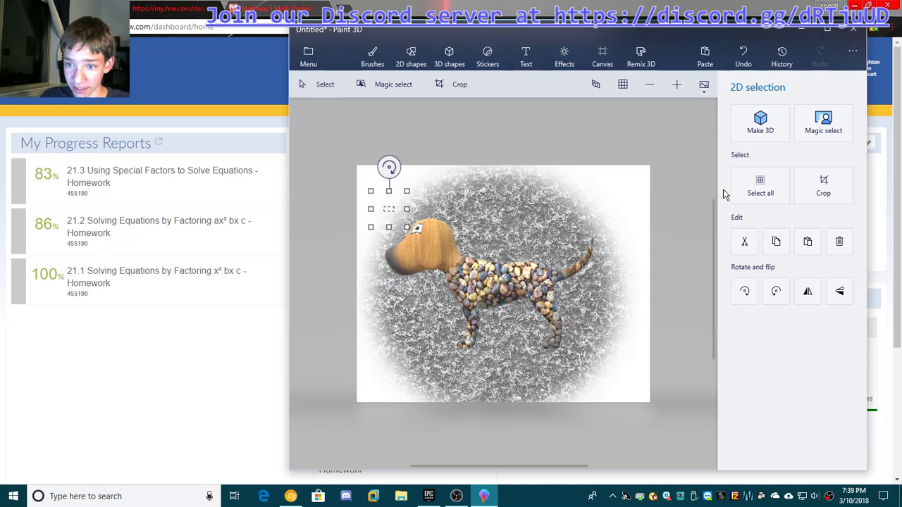
pyautogui.click(644, 230)
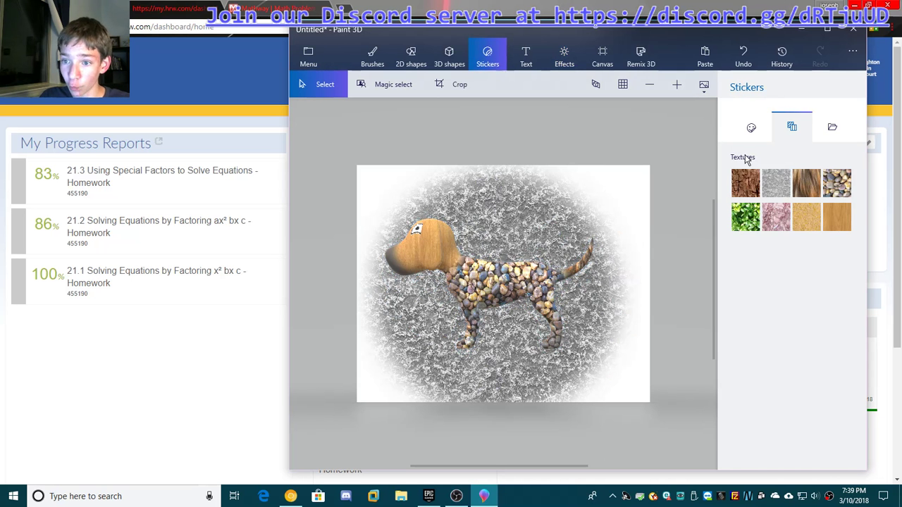
# Step: Add a matte dark gray 3D cube in the canvas's upper-right area, just above the dog's tail
pyautogui.click(443, 56)
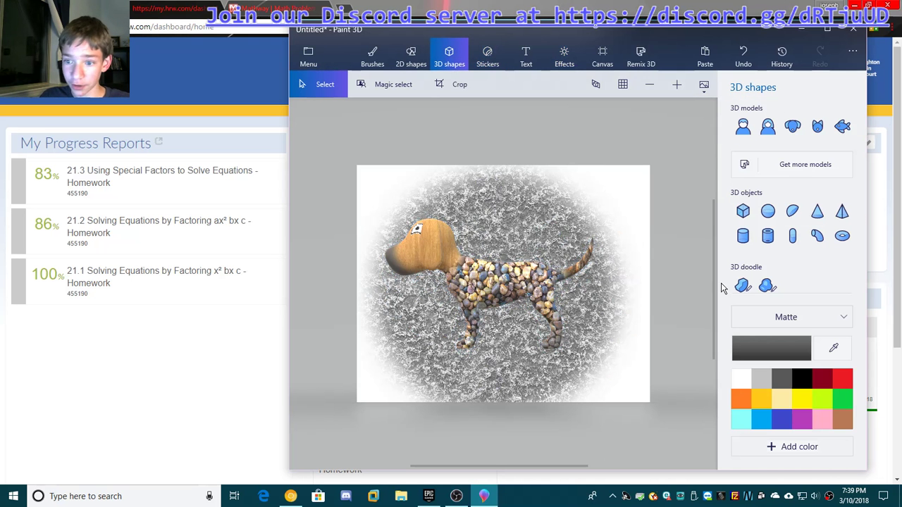
pyautogui.click(742, 209)
pyautogui.moveTo(553, 193); pyautogui.dragTo(620, 246)
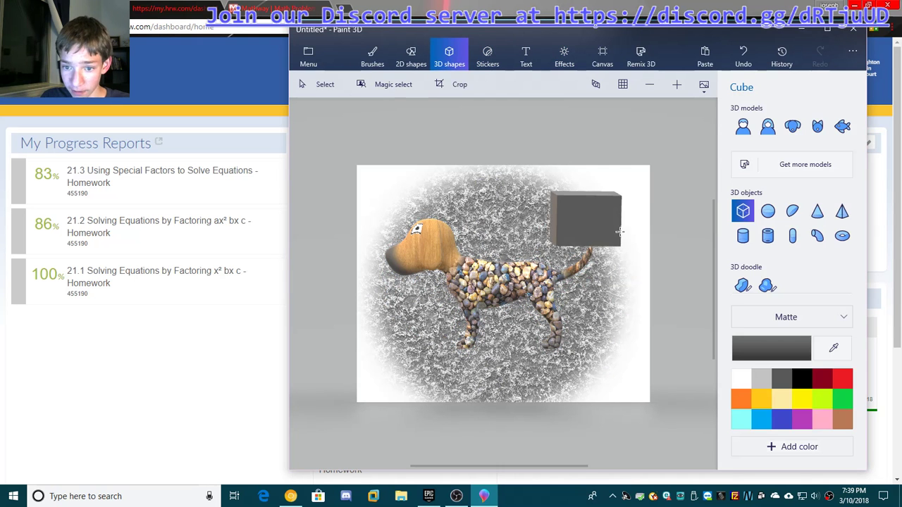
# Step: Rotate the gray cube forward and sideways so that three of its faces show, and deselect it
pyautogui.moveTo(648, 217); pyautogui.dragTo(609, 232)
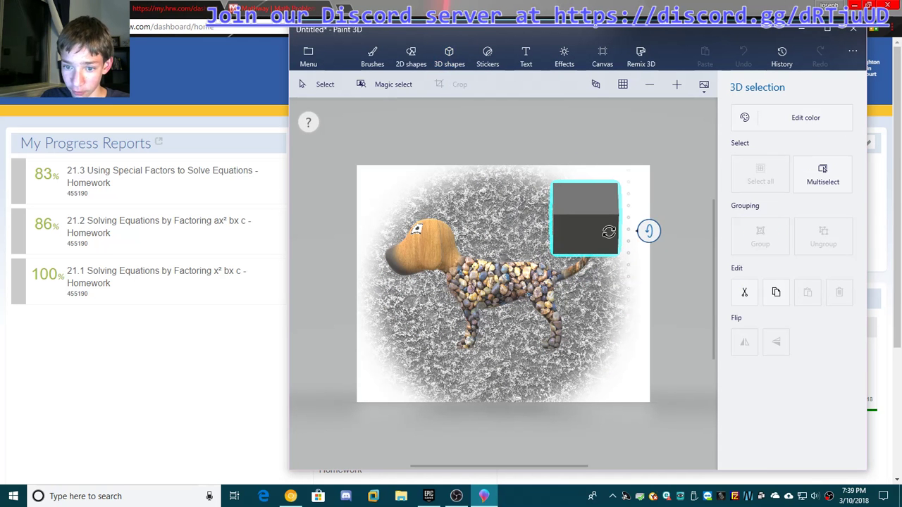
pyautogui.click(631, 308)
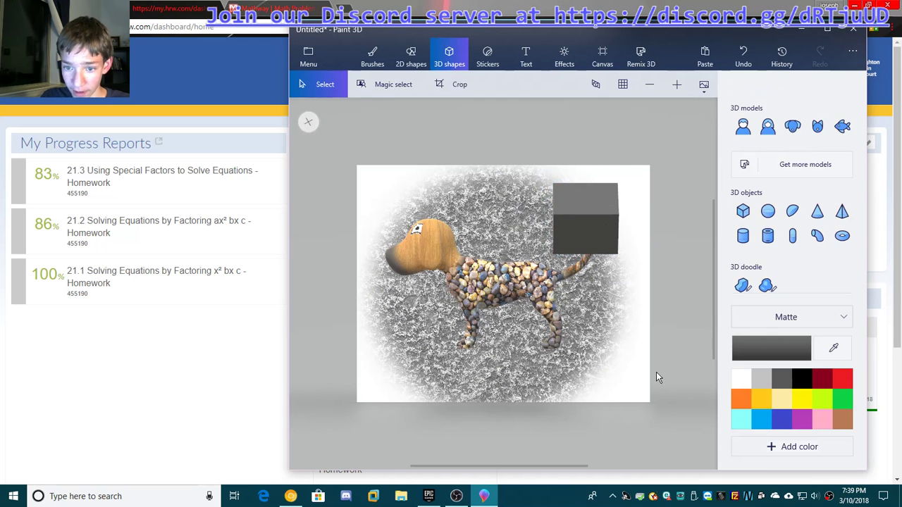
pyautogui.click(593, 231)
pyautogui.moveTo(585, 284)
pyautogui.mouseDown()
pyautogui.moveTo(563, 286)
pyautogui.moveTo(580, 290)
pyautogui.mouseUp()
pyautogui.click(657, 317)
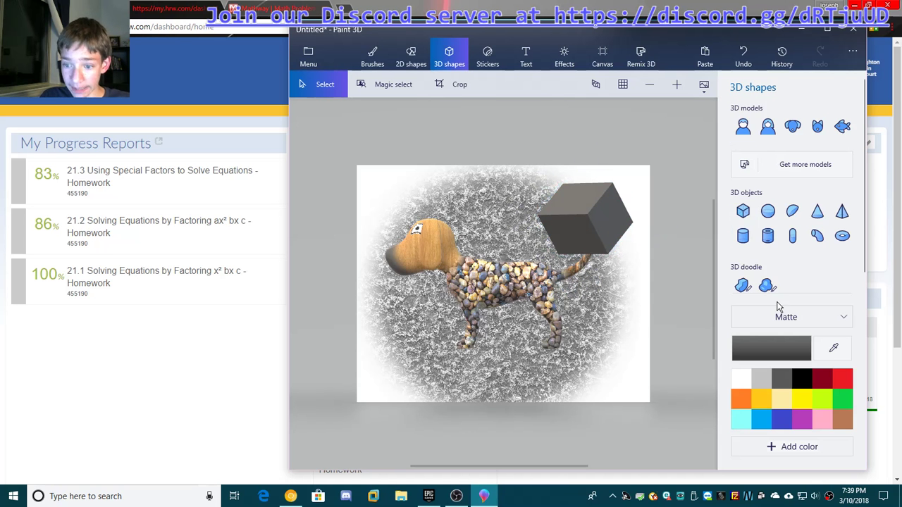
# Step: Cover the visible faces of the gray cube with a large Bark texture sticker at 100% opacity
pyautogui.click(487, 56)
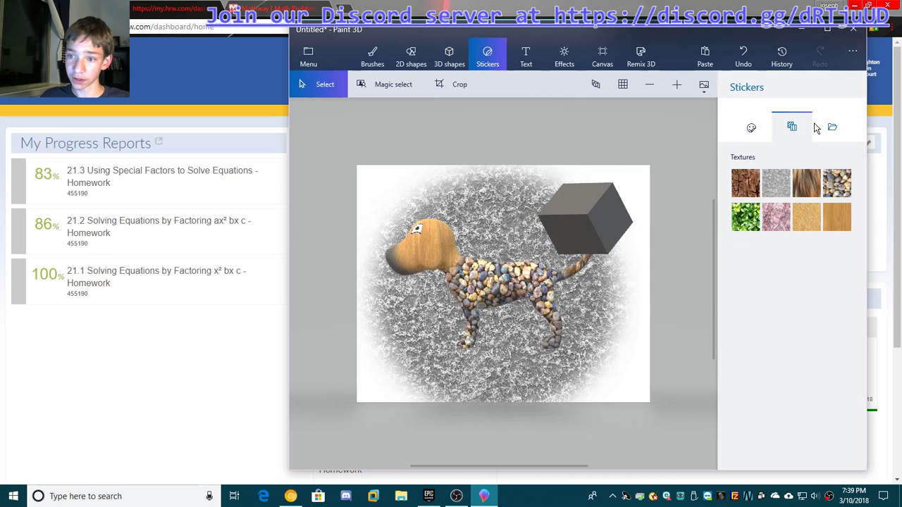
pyautogui.click(752, 192)
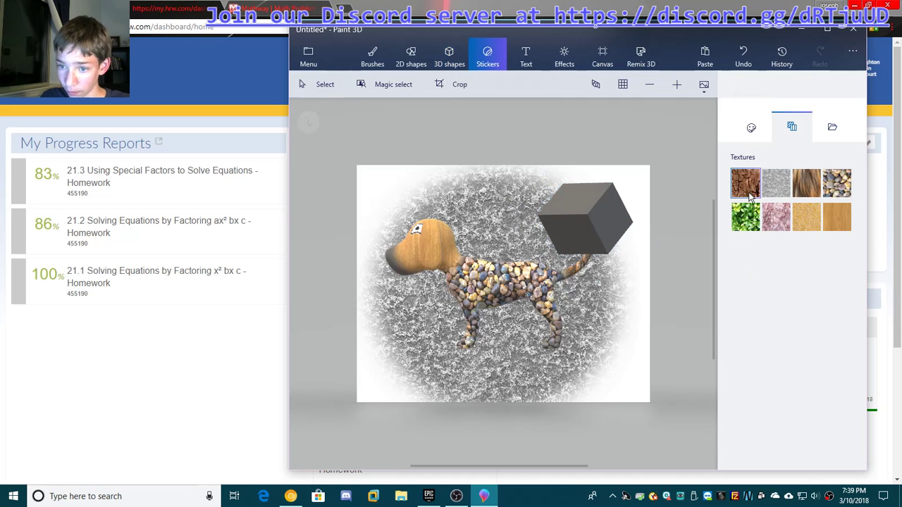
pyautogui.moveTo(548, 176); pyautogui.dragTo(661, 290)
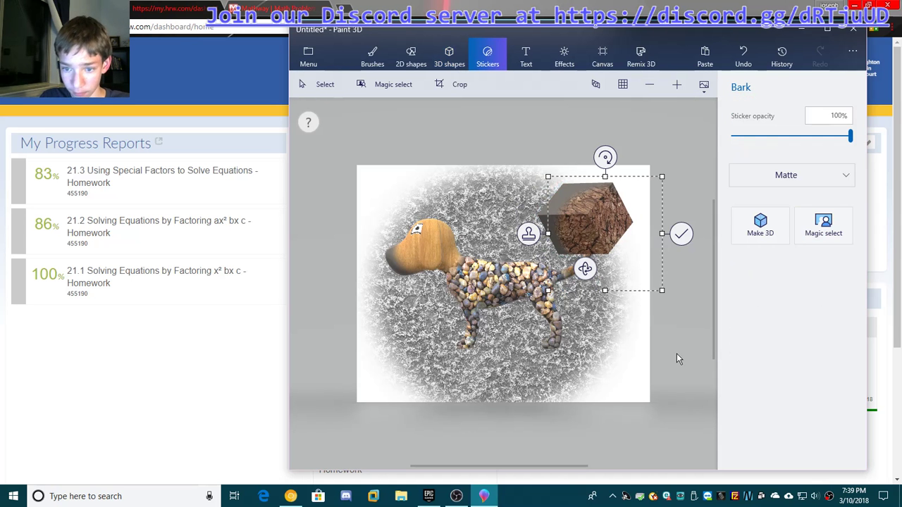
pyautogui.click(682, 234)
# Step: Rotate the Bark-textured cube slightly about its horizontal and vertical axes, and deselect it
pyautogui.click(609, 220)
pyautogui.moveTo(663, 218)
pyautogui.mouseDown()
pyautogui.moveTo(664, 201)
pyautogui.moveTo(667, 217)
pyautogui.mouseUp()
pyautogui.moveTo(583, 286)
pyautogui.mouseDown()
pyautogui.moveTo(552, 286)
pyautogui.moveTo(576, 289)
pyautogui.mouseUp()
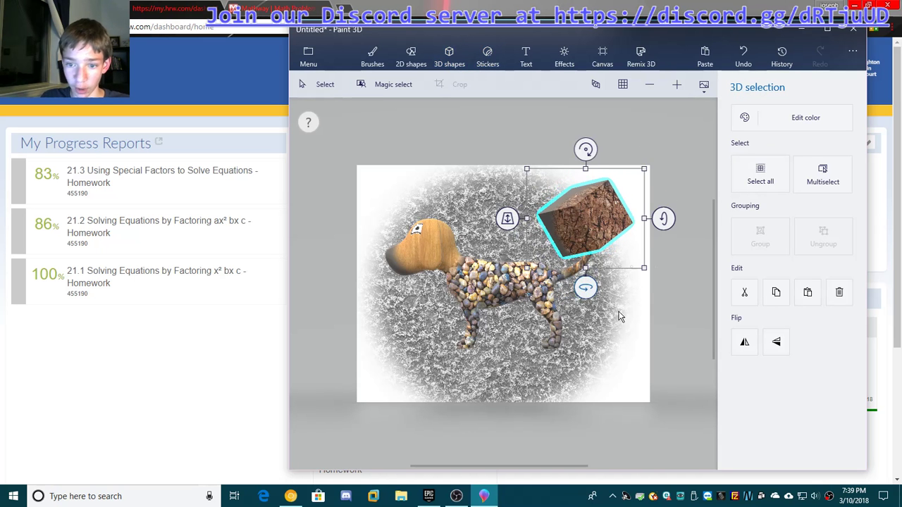
pyautogui.click(659, 324)
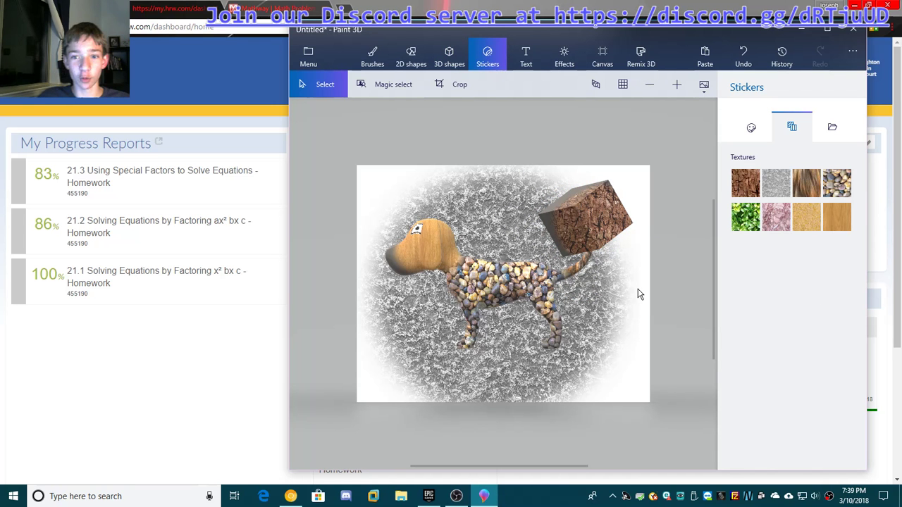
# Step: Add a 2D text box in the canvas's upper-left area and enter "I am property of grand"
pyautogui.click(525, 56)
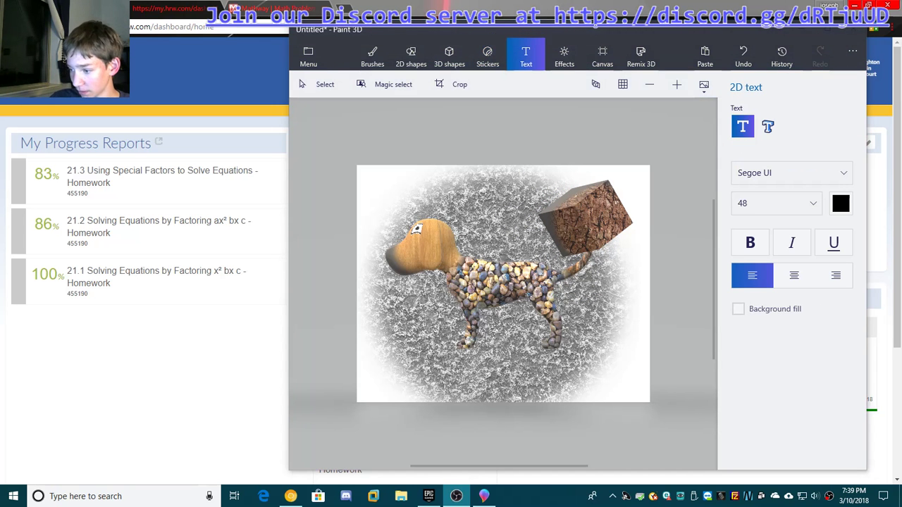
pyautogui.click(373, 187)
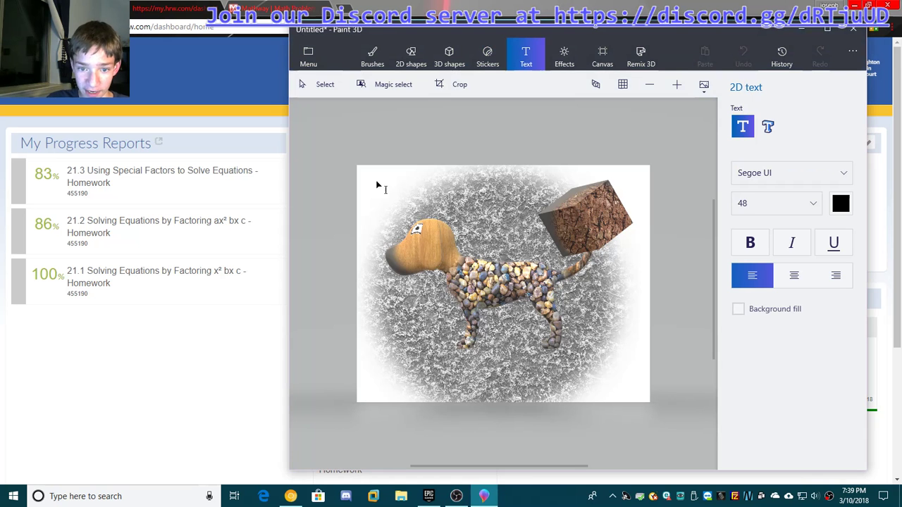
pyautogui.moveTo(371, 178)
pyautogui.mouseDown()
pyautogui.moveTo(486, 222)
pyautogui.moveTo(489, 214)
pyautogui.mouseUp()
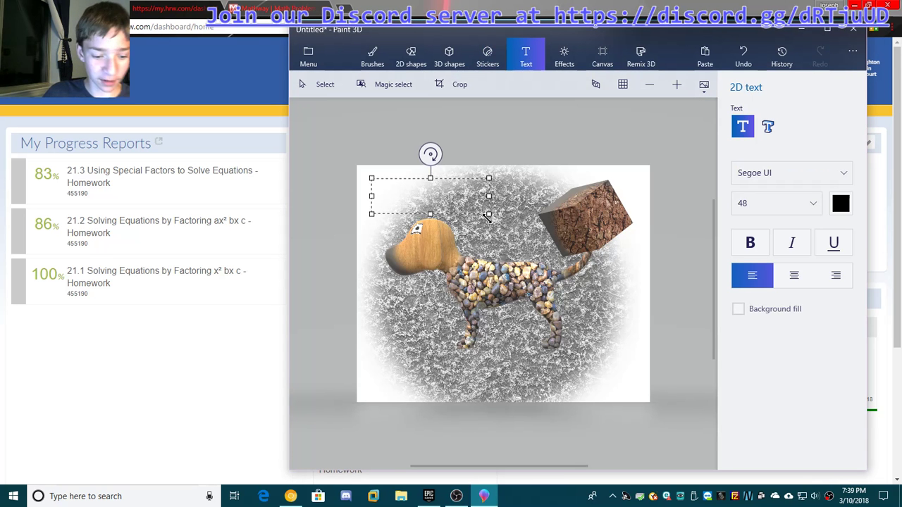
pyautogui.write('I')
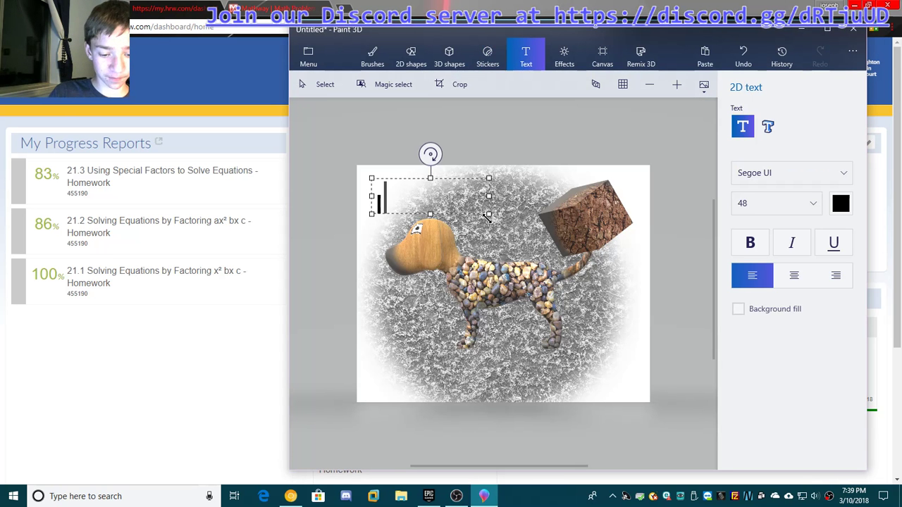
pyautogui.write(' am property of grand')
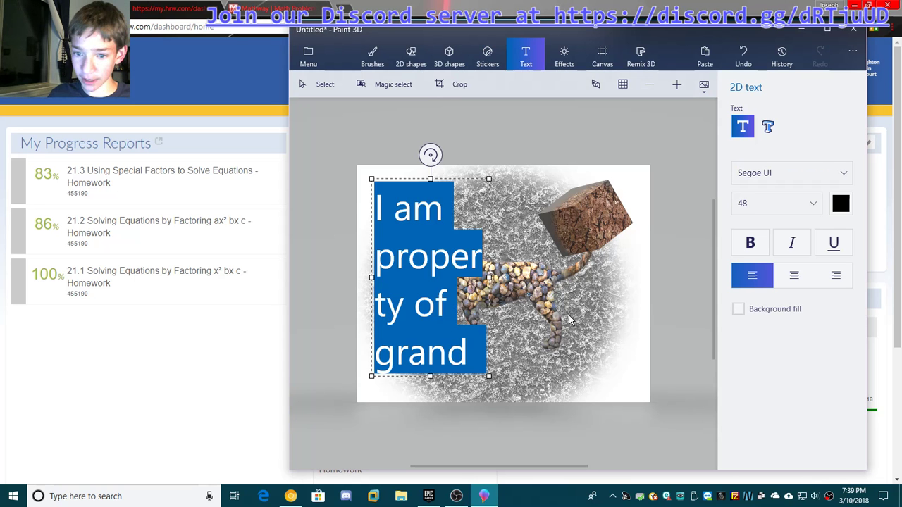
# Step: Set the text size to 28 and complete the sentence with "admiral" and the person's first name
pyautogui.click(775, 204)
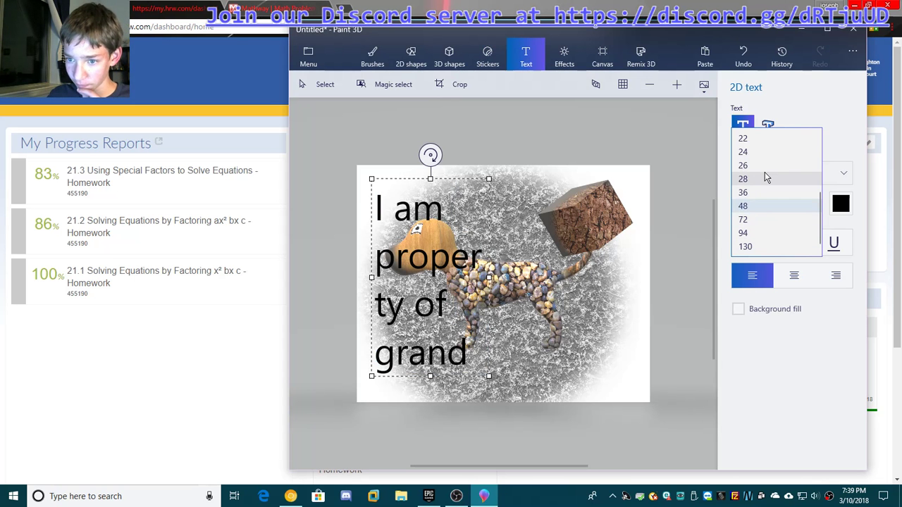
pyautogui.click(758, 180)
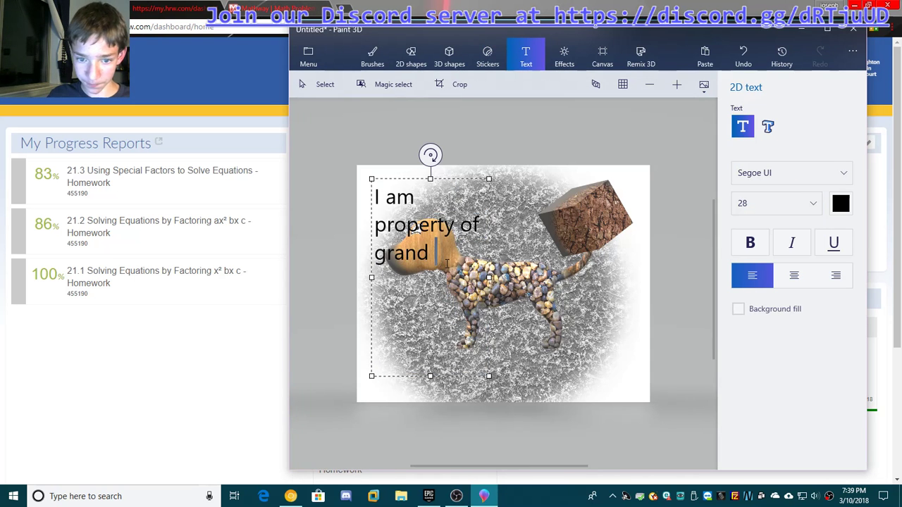
pyautogui.write('admir')
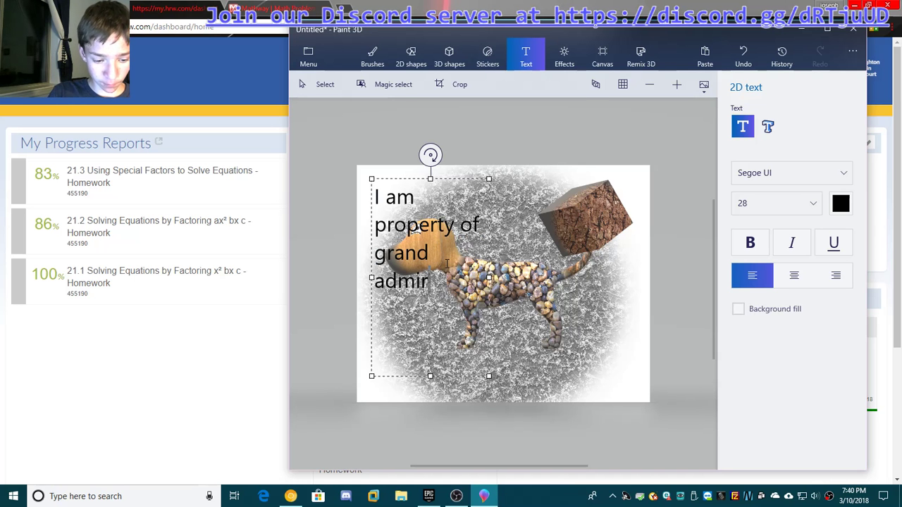
pyautogui.write('al jose')
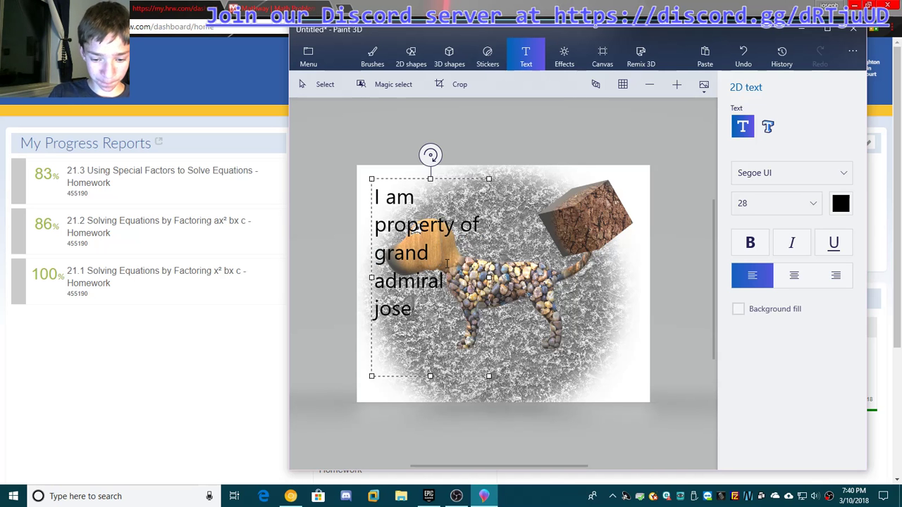
pyautogui.write('ph')
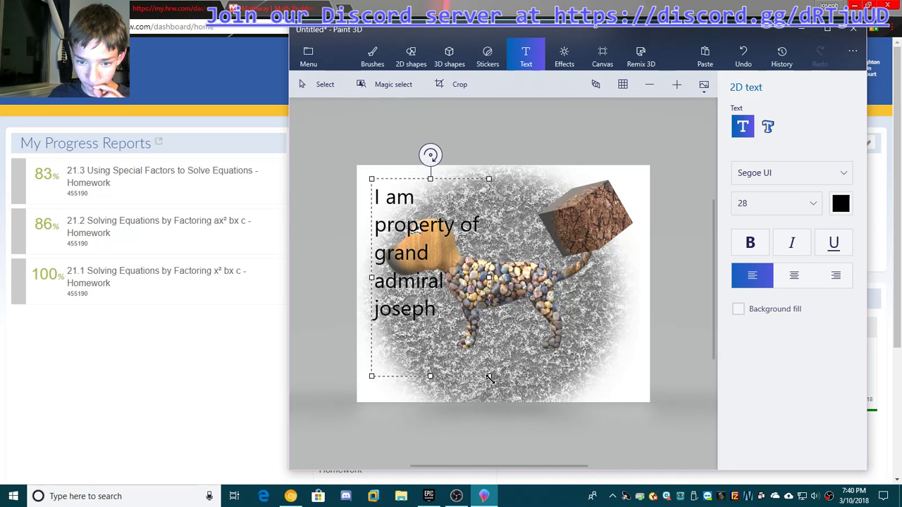
# Step: Widen and shorten the text box to reach the cube, and set all its text to Segoe UI Emoji, size 24
pyautogui.moveTo(489, 378); pyautogui.dragTo(571, 291)
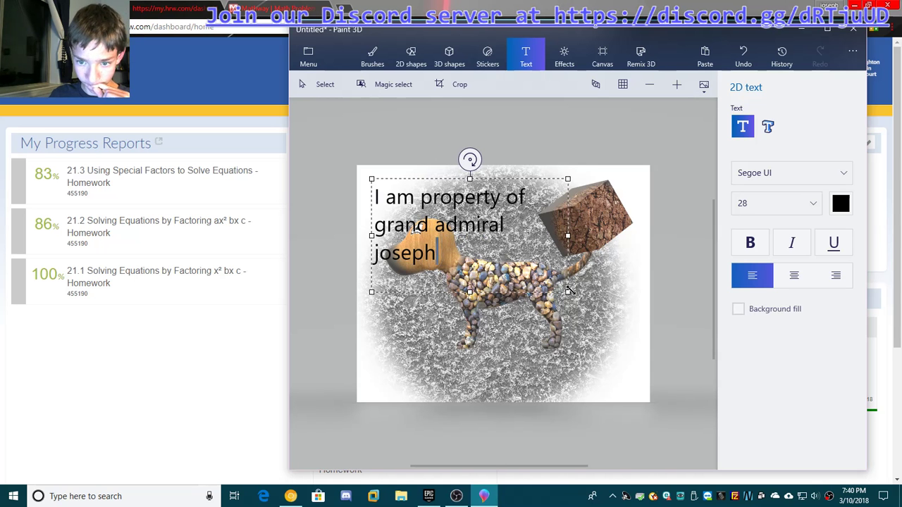
pyautogui.hotkey('ctrl', 'a')
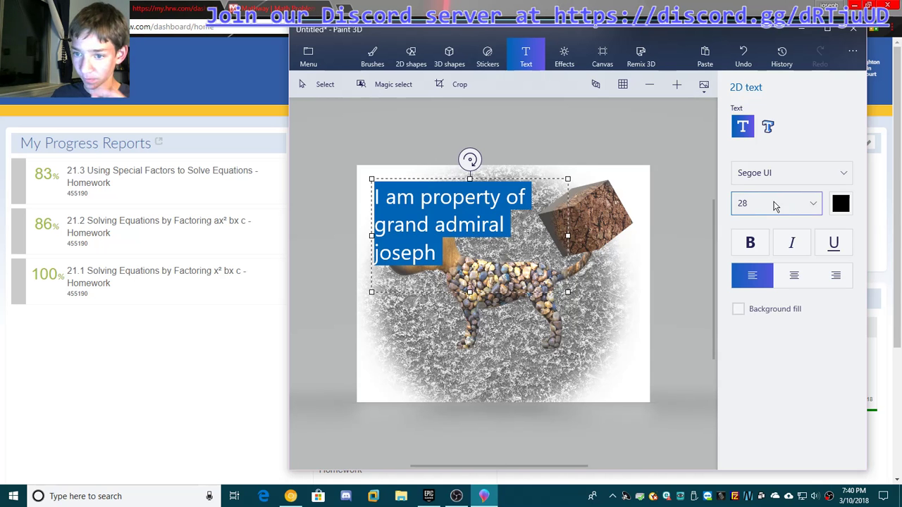
pyautogui.click(771, 174)
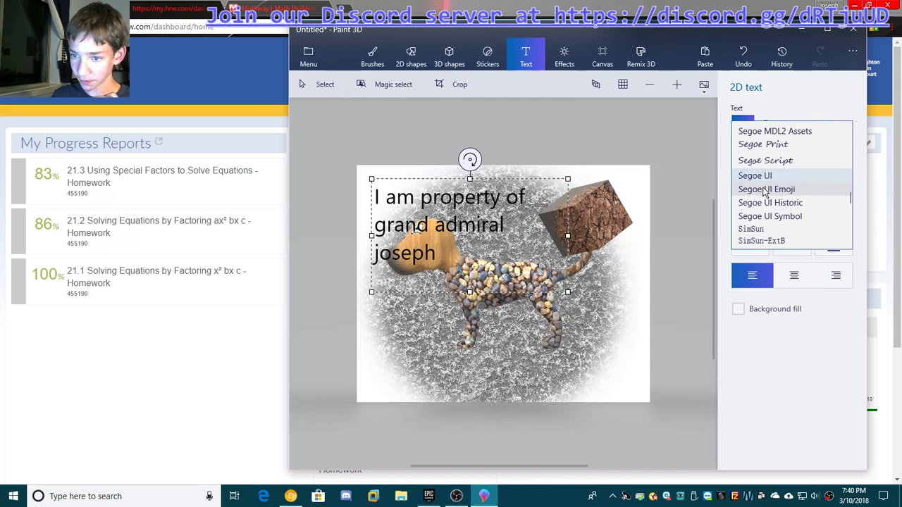
pyautogui.click(766, 190)
pyautogui.click(762, 206)
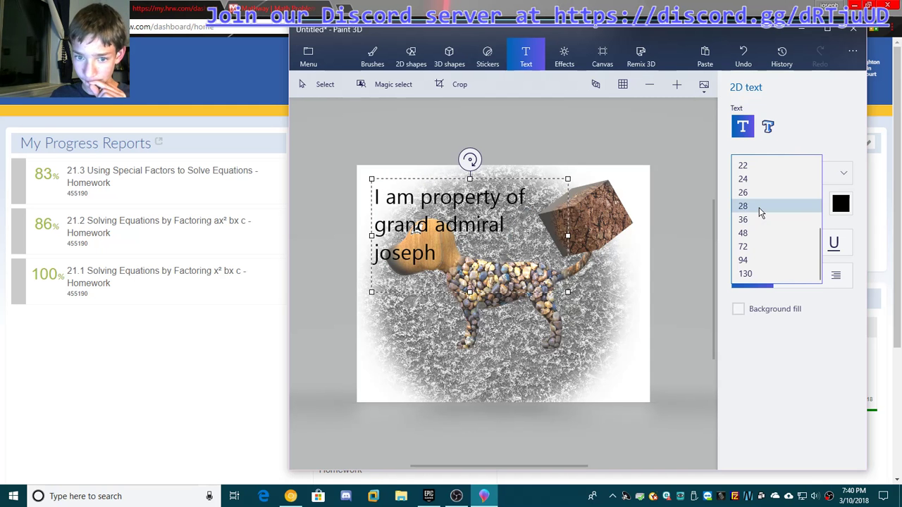
pyautogui.click(754, 181)
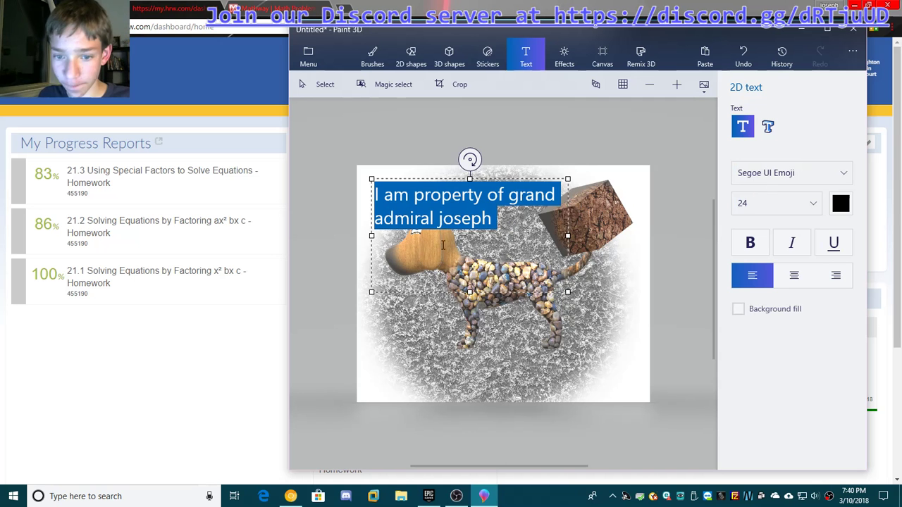
# Step: Move the text box slightly up and to the right, to the canvas's upper edge, and deselect it
pyautogui.click(533, 245)
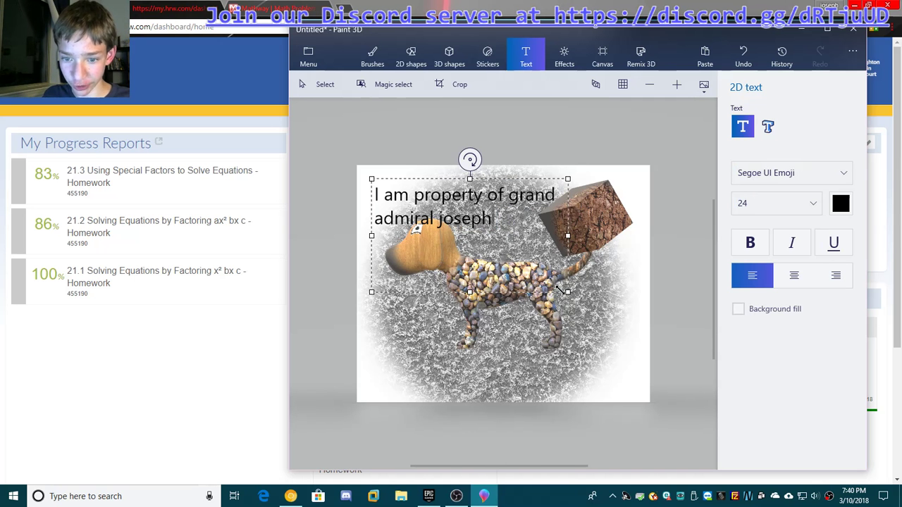
pyautogui.moveTo(543, 288); pyautogui.dragTo(556, 277)
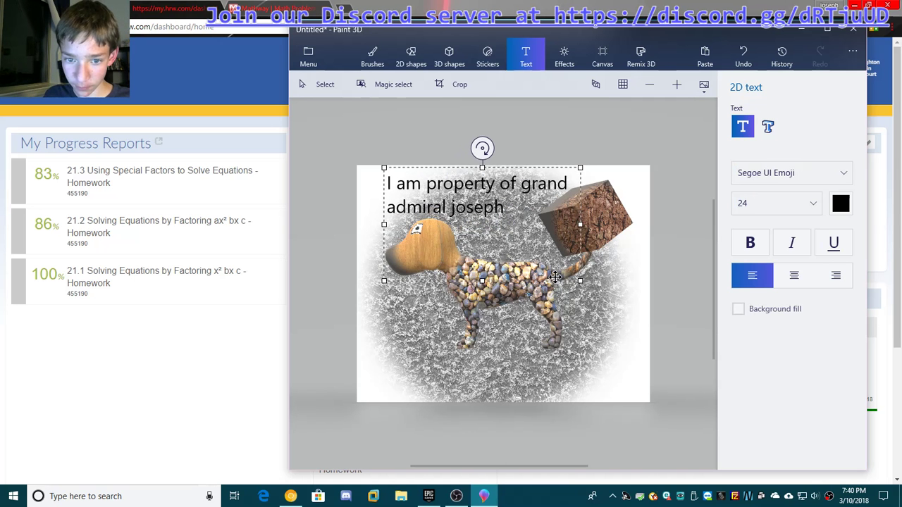
pyautogui.click(660, 375)
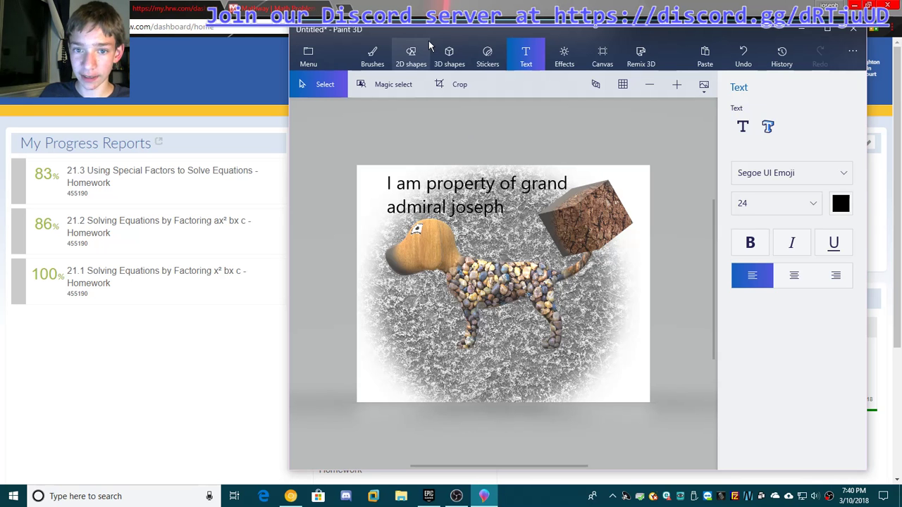
# Step: Try a round sand texture sticker in the canvas's lower-right corner, beside the dog's hind leg, and undo it
pyautogui.click(448, 56)
pyautogui.click(485, 58)
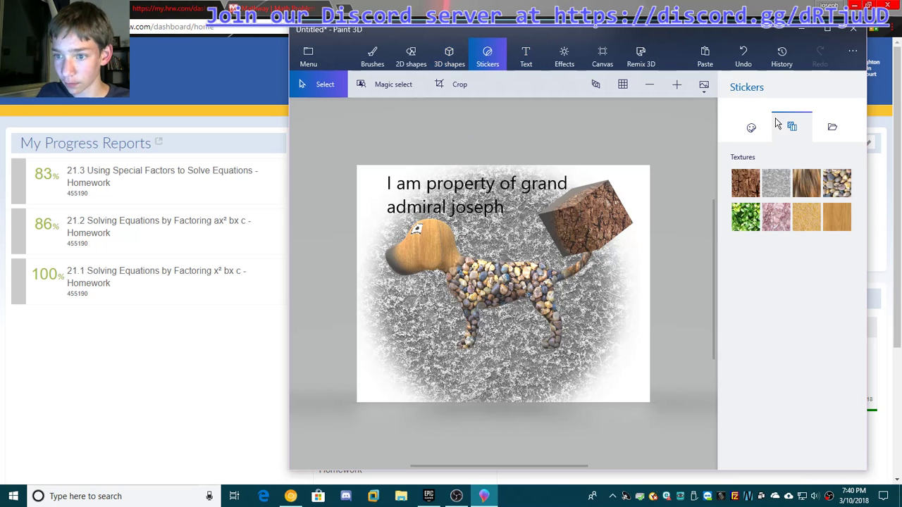
pyautogui.click(820, 222)
pyautogui.moveTo(648, 399); pyautogui.dragTo(555, 336)
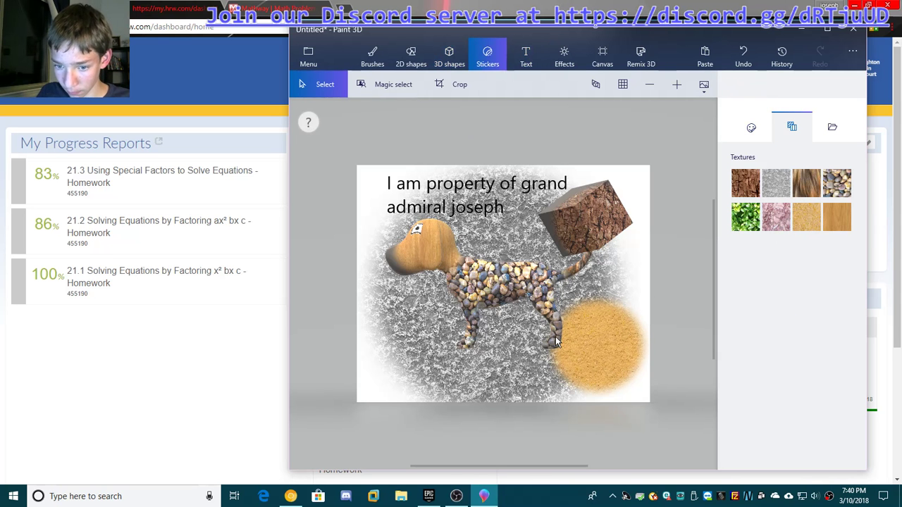
pyautogui.click(743, 56)
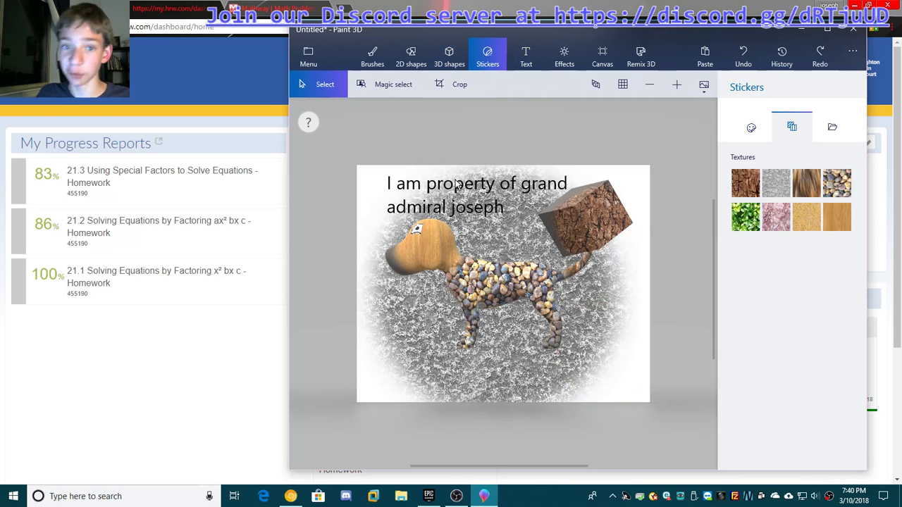
# Step: Fill the white background around the dog with matte dark gray at 15% tolerance
pyautogui.click(416, 56)
pyautogui.click(449, 56)
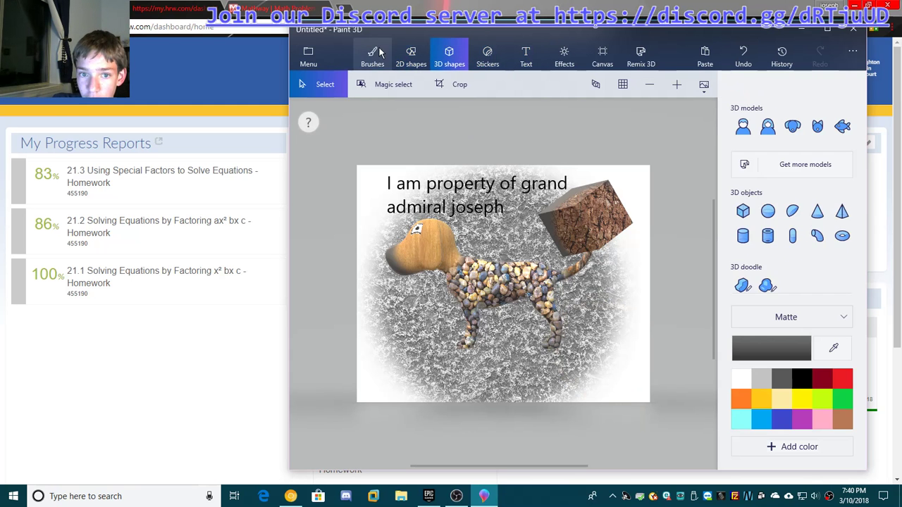
pyautogui.click(372, 52)
pyautogui.click(841, 146)
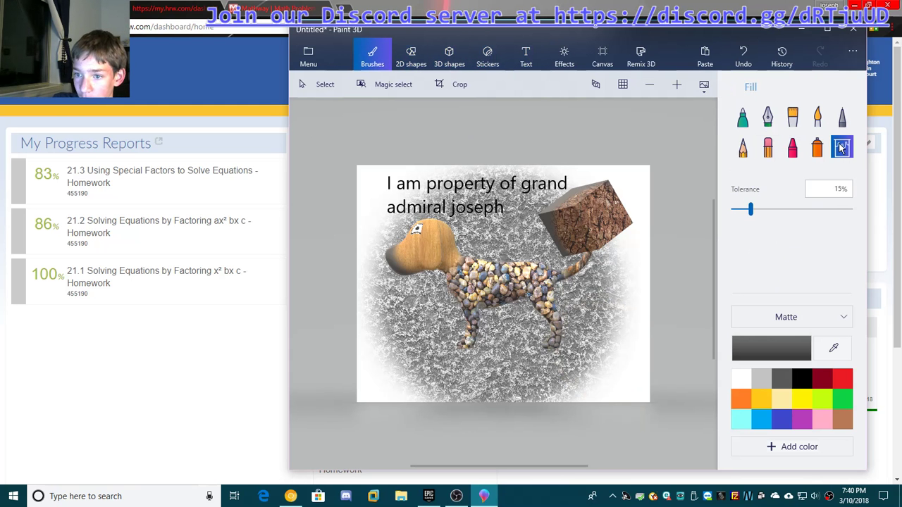
pyautogui.click(647, 379)
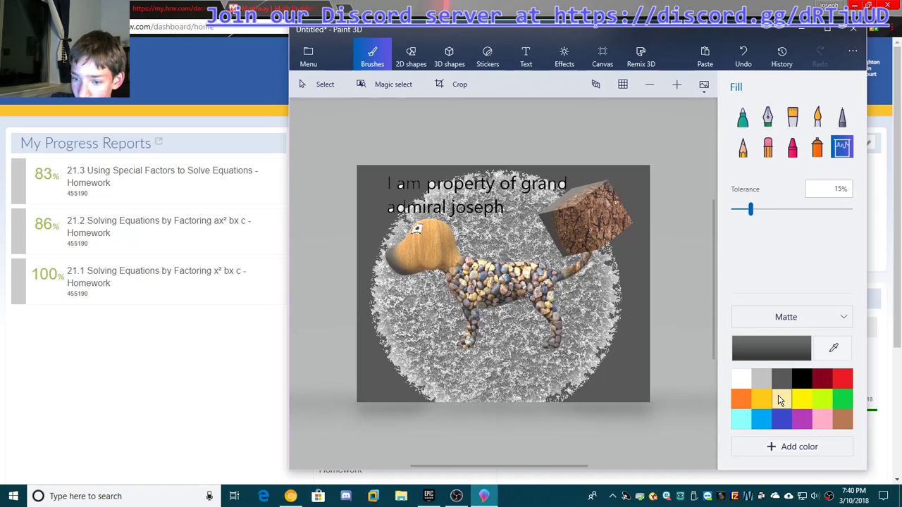
# Step: Refill the background around the textured circle with matte light grey, including the leftover fringe along its edge
pyautogui.click(764, 377)
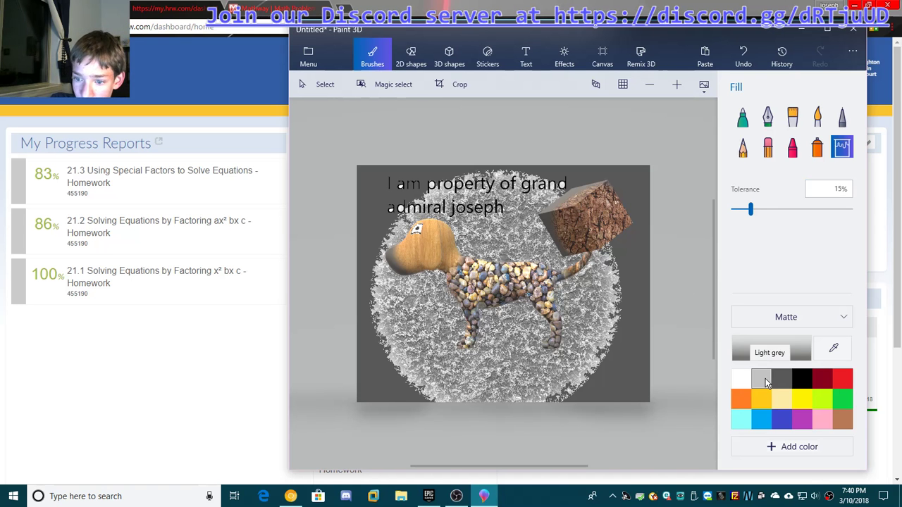
pyautogui.click(629, 347)
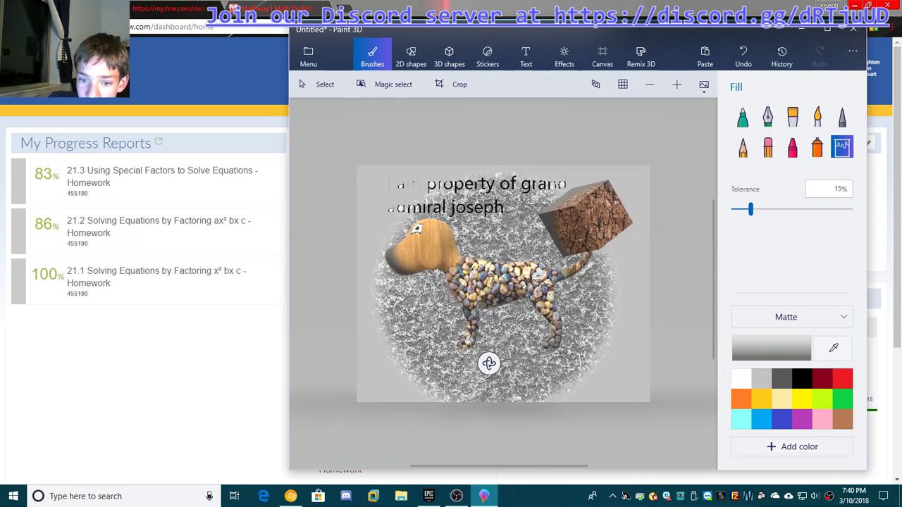
pyautogui.click(630, 308)
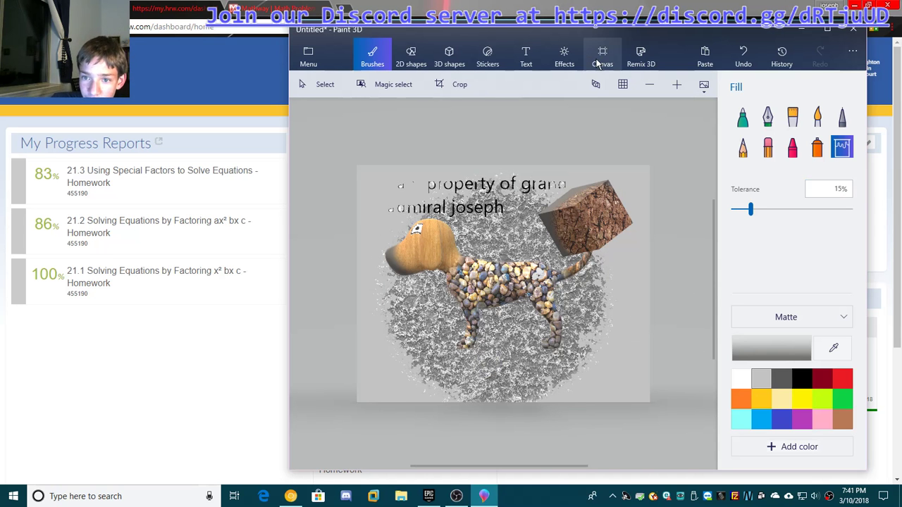
# Step: Try to view the scene in Mixed Reality Viewer, allowing it to access the camera
pyautogui.click(596, 84)
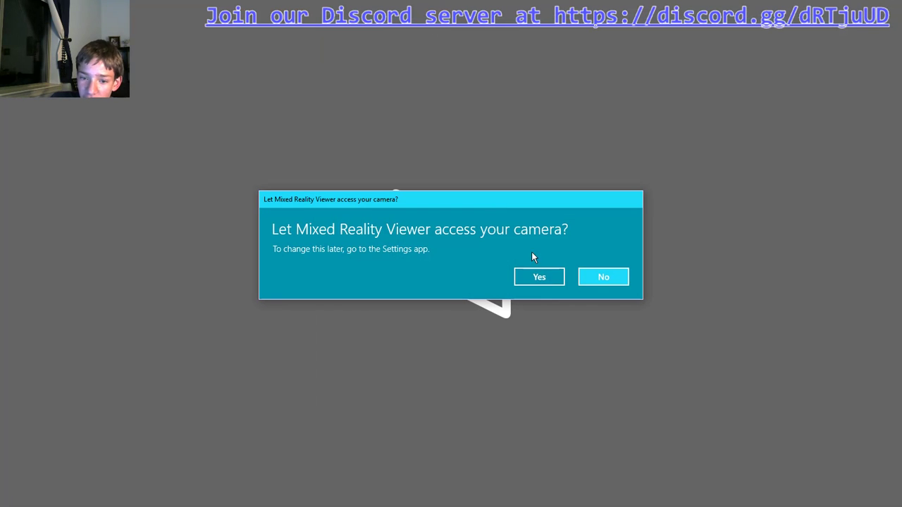
pyautogui.click(539, 278)
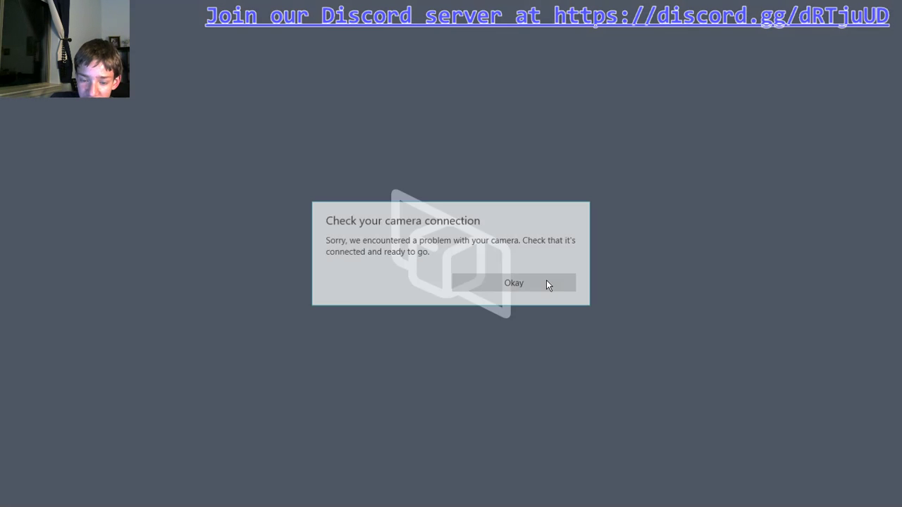
pyautogui.click(495, 283)
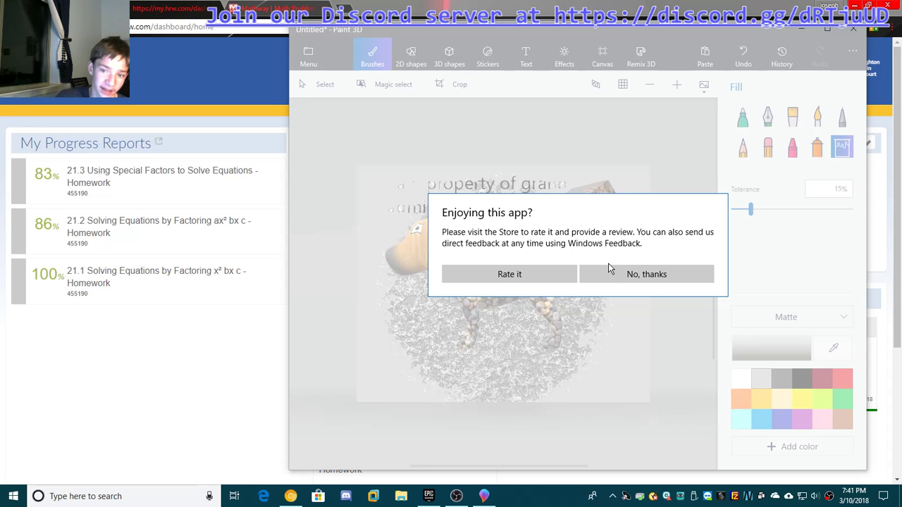
# Step: Rate Paint 3D five stars in the Microsoft Store, submit the rating without a review, and close the Store
pyautogui.click(517, 274)
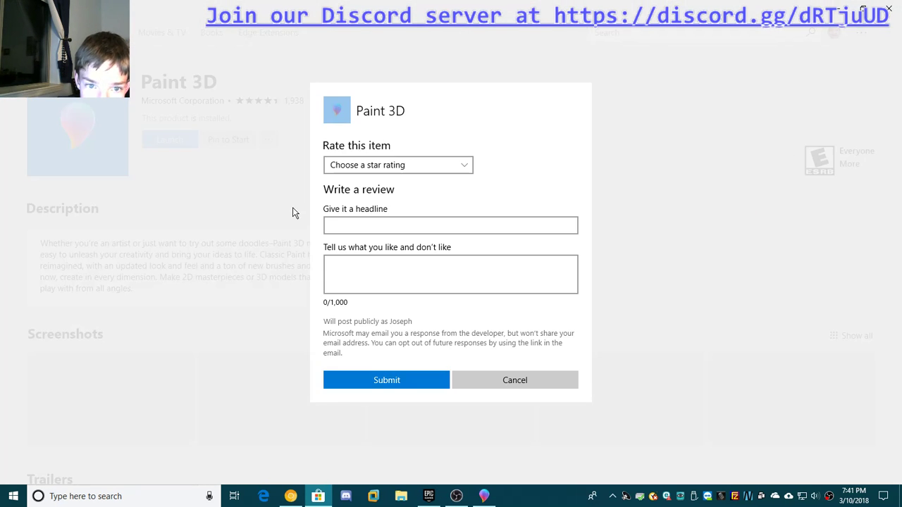
pyautogui.click(385, 166)
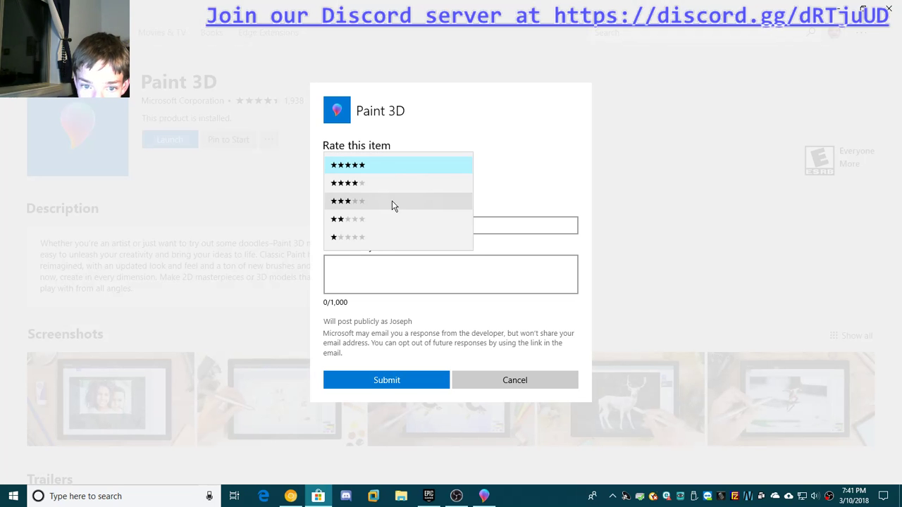
pyautogui.click(388, 167)
pyautogui.click(405, 376)
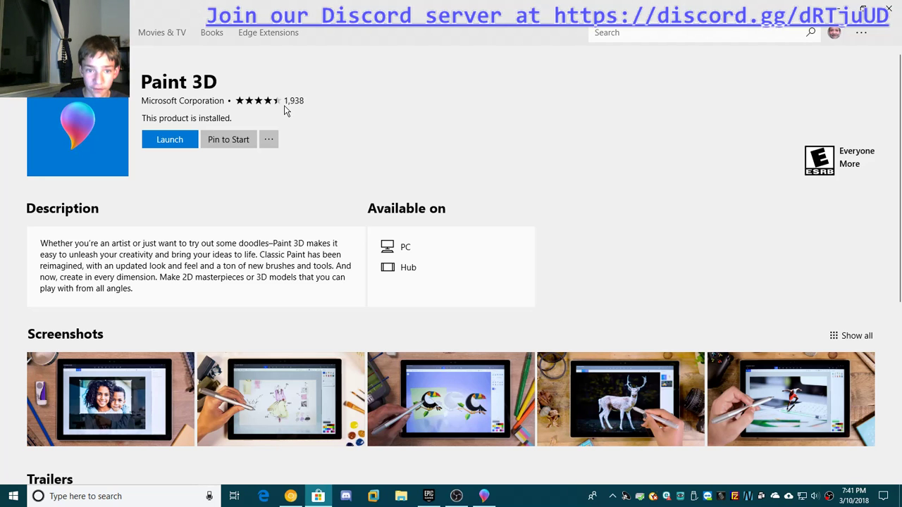
pyautogui.click(888, 9)
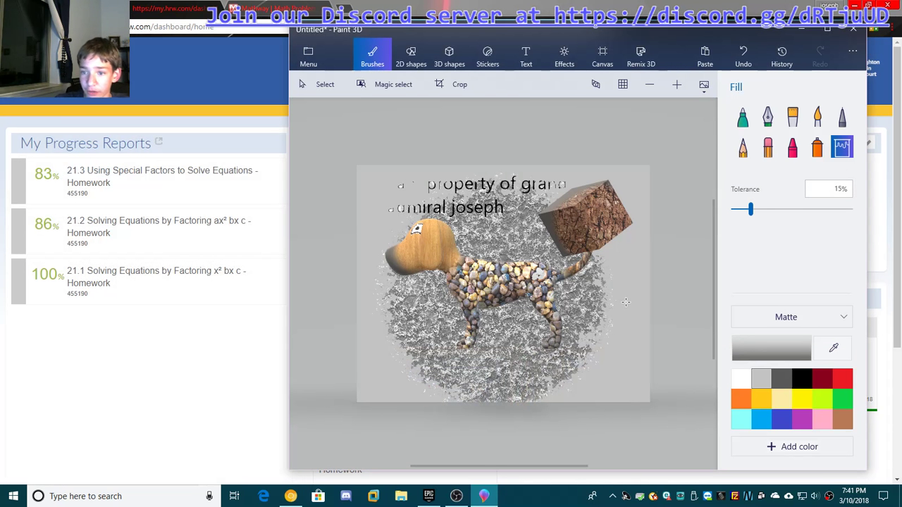
# Step: Turn the scene light to the upper-left part of the light wheel and shrink the canvas slightly from its corner
pyautogui.click(526, 56)
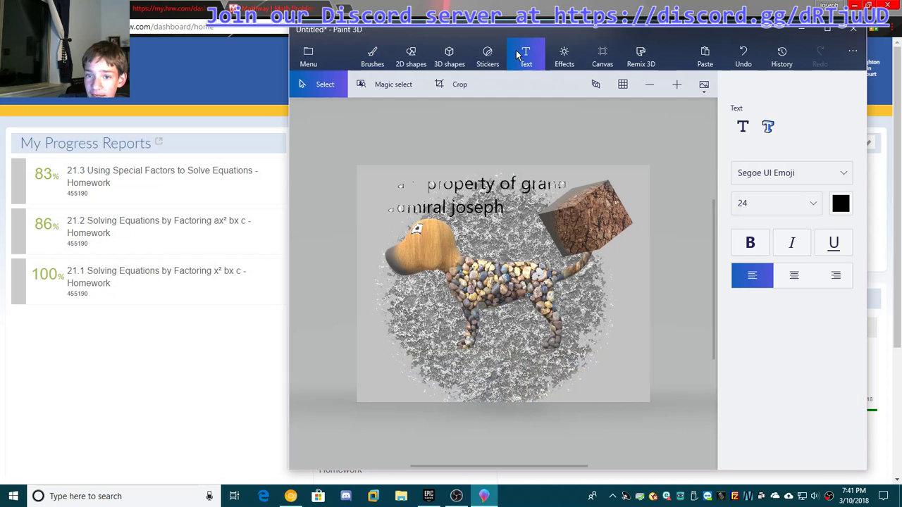
pyautogui.click(569, 64)
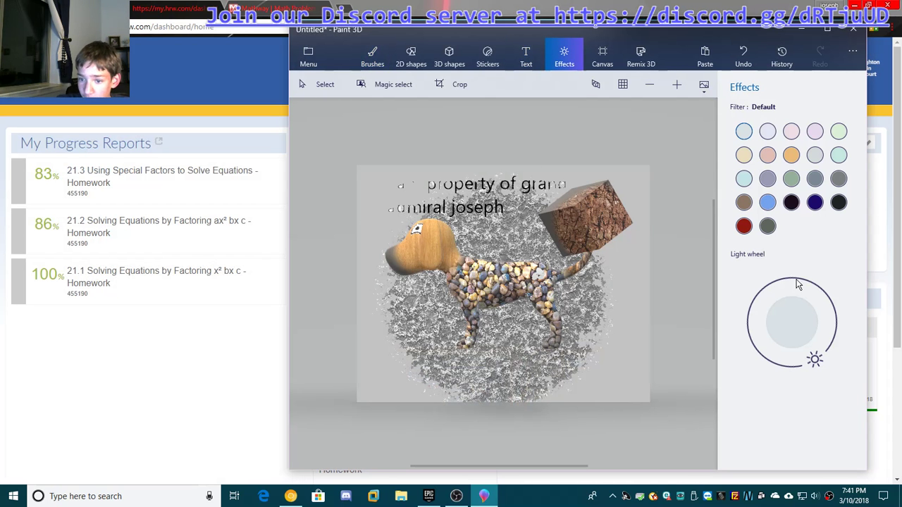
pyautogui.moveTo(812, 360); pyautogui.dragTo(749, 243)
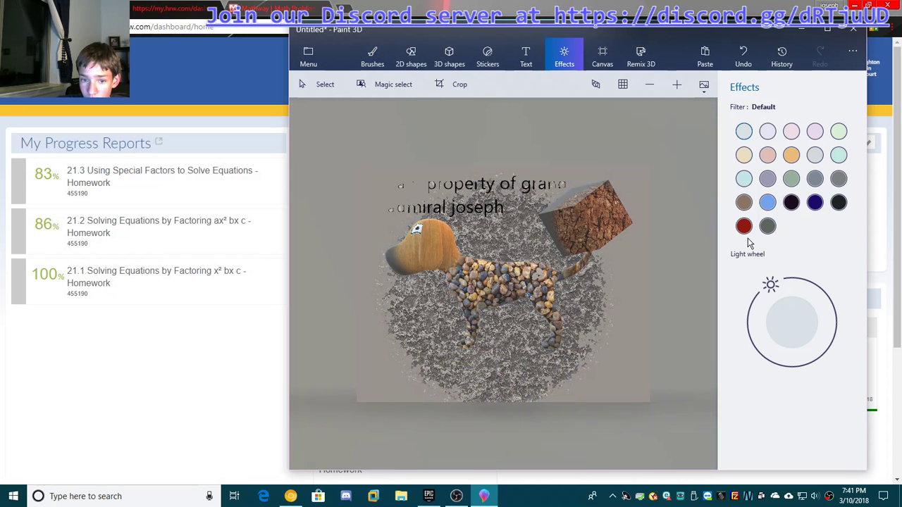
pyautogui.click(603, 56)
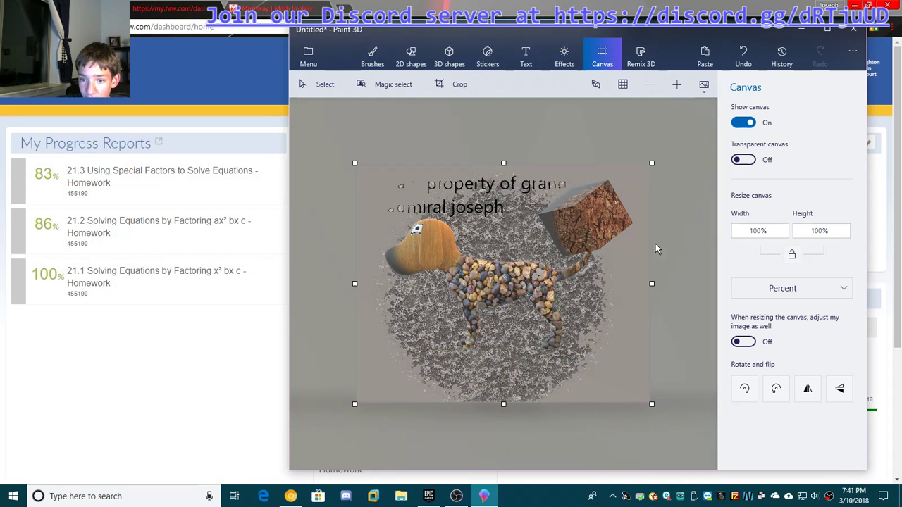
pyautogui.moveTo(652, 163); pyautogui.dragTo(629, 173)
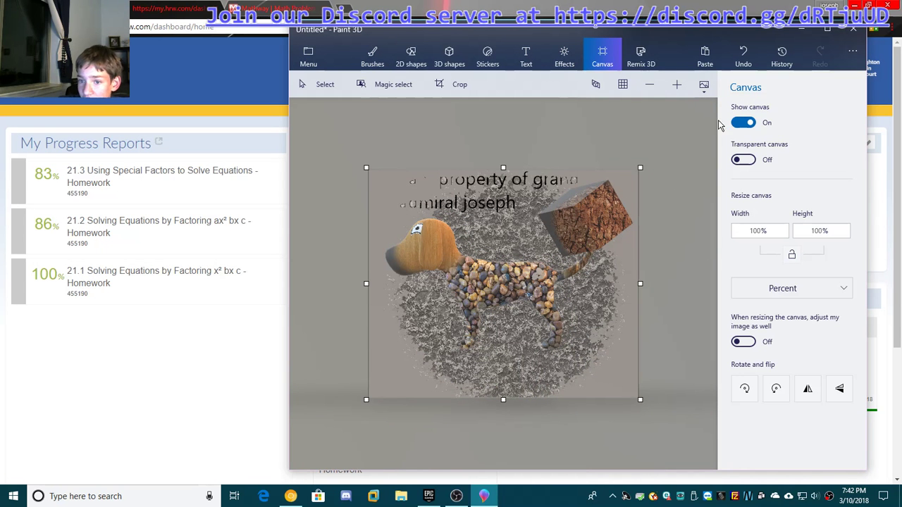
# Step: Connect to Remix 3D with the Xbox Live profile and open the Vinyl Toy collection
pyautogui.click(640, 58)
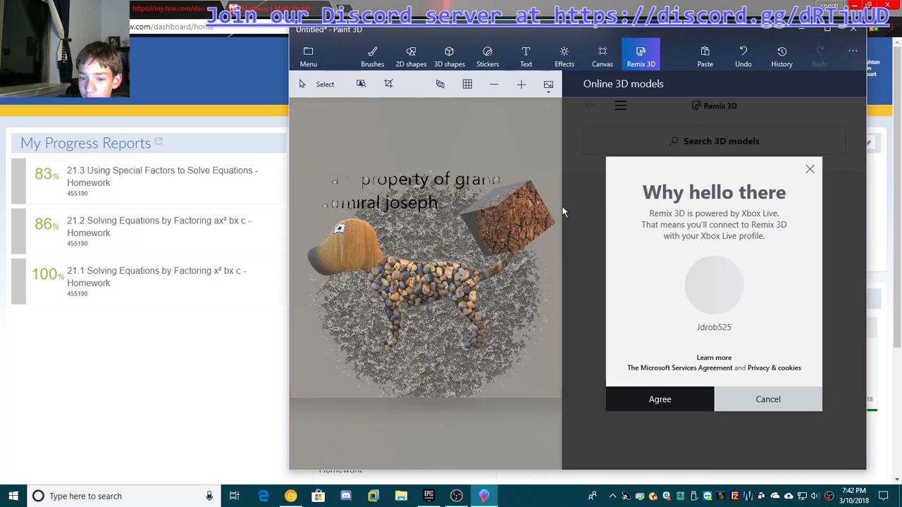
pyautogui.click(684, 400)
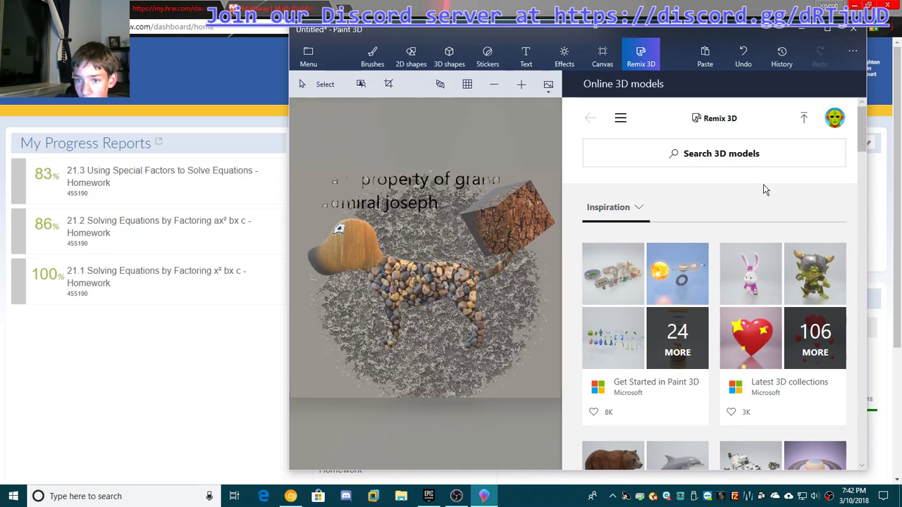
pyautogui.scroll(-2, 666, 374)
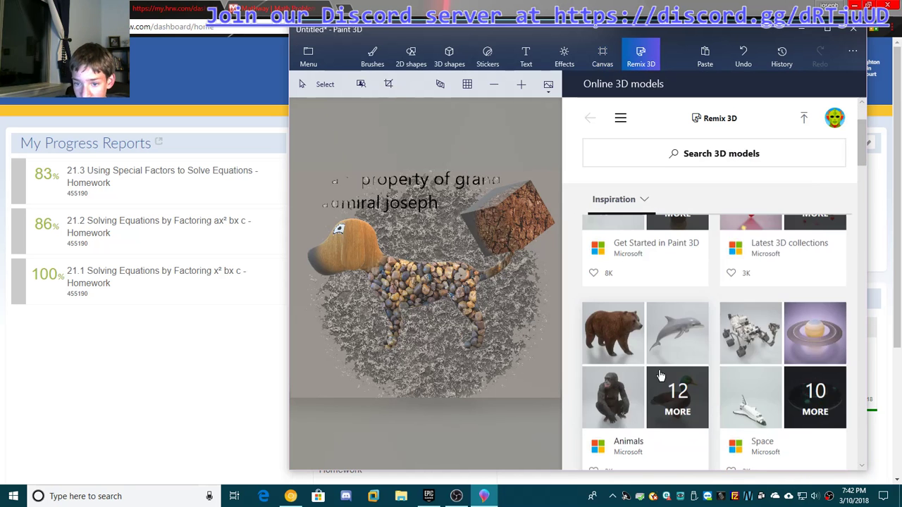
pyautogui.scroll(-4, 660, 375)
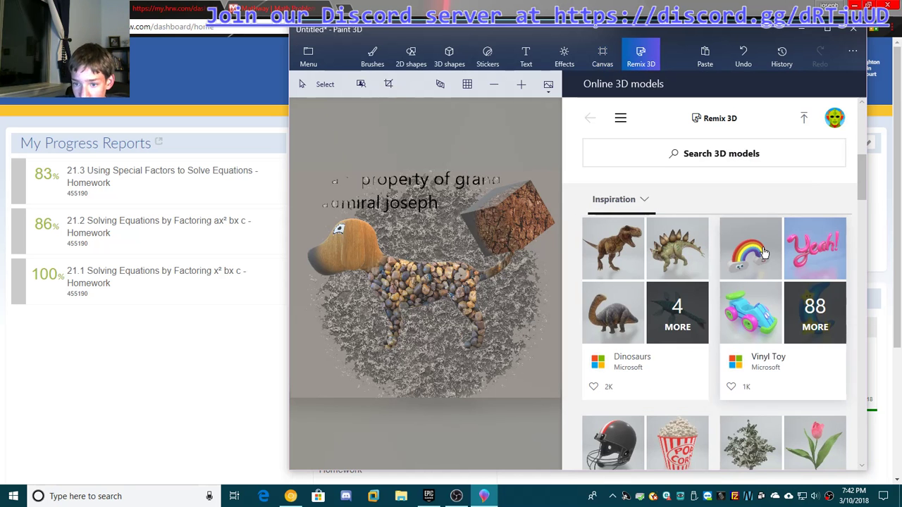
pyautogui.click(764, 252)
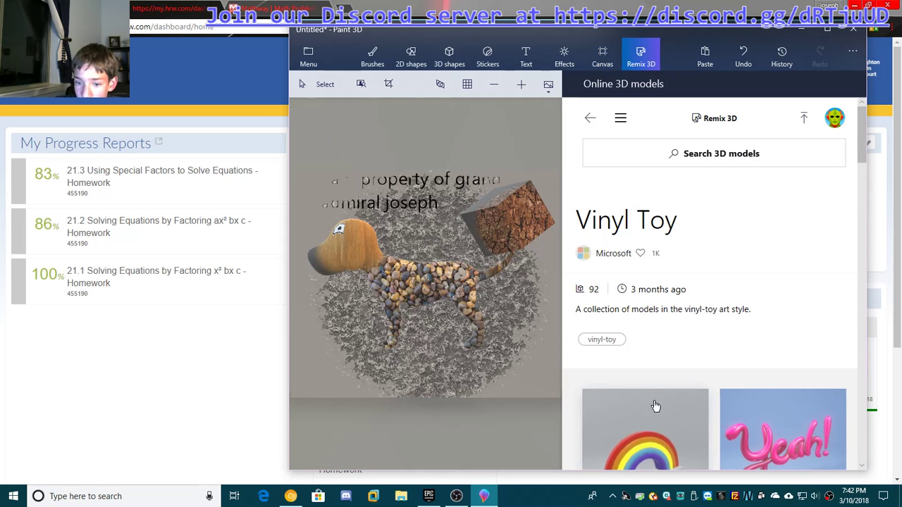
# Step: Insert the Personified Rainbow model, tilt it, and move it above the text and the dog
pyautogui.scroll(-2, 655, 406)
pyautogui.click(682, 363)
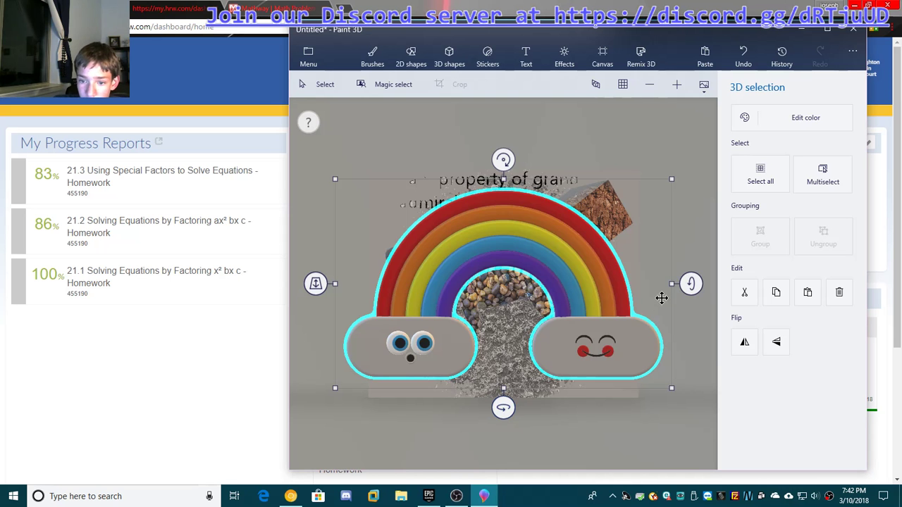
pyautogui.moveTo(691, 284); pyautogui.dragTo(709, 375)
pyautogui.moveTo(532, 323); pyautogui.dragTo(525, 169)
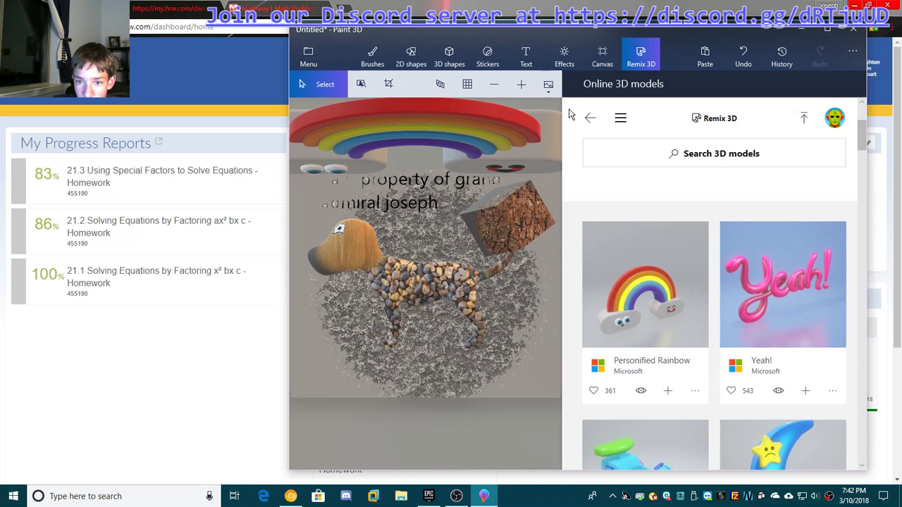
# Step: Insert the Build a city model from Remix 3D's Get Started in Paint 3D collection
pyautogui.click(590, 117)
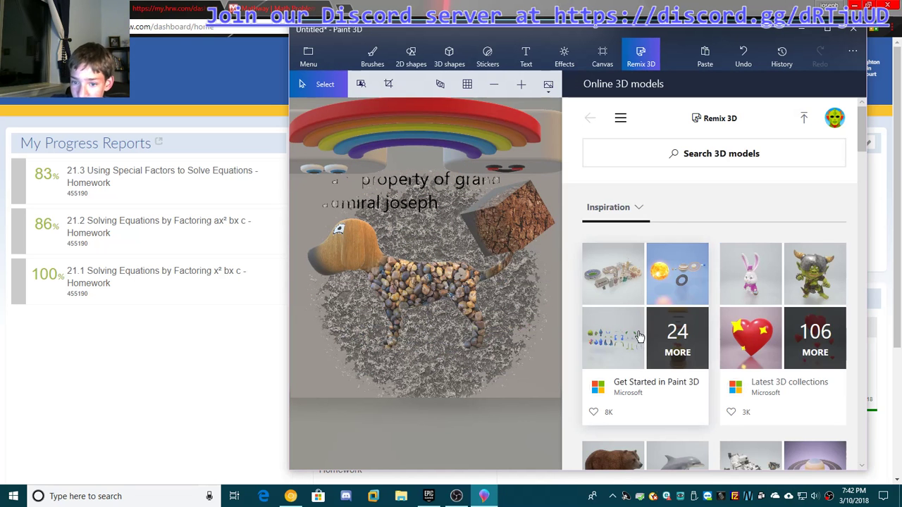
pyautogui.click(594, 366)
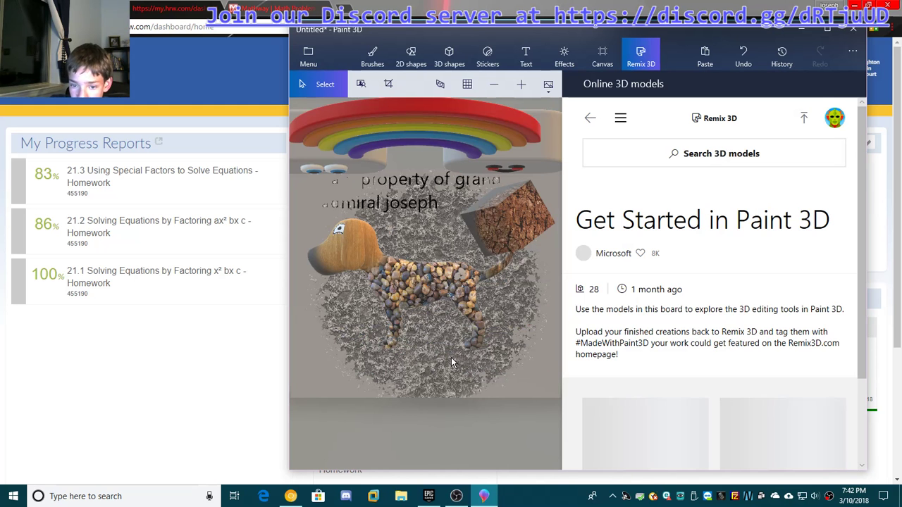
pyautogui.scroll(-2, 739, 387)
pyautogui.scroll(-2, 744, 392)
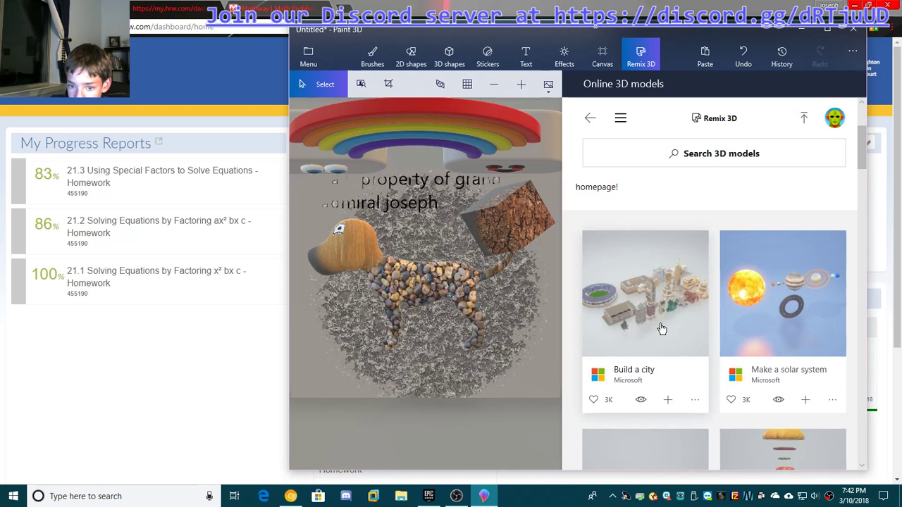
pyautogui.click(678, 344)
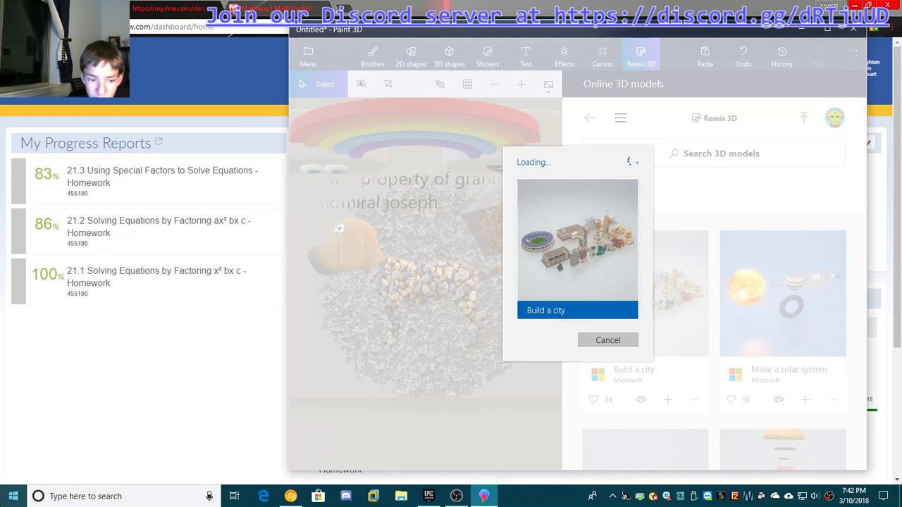
# Step: Open Task Manager and check Paint 3D's resource use, sorting the processes by memory and by CPU
pyautogui.rightClick(12, 496)
pyautogui.press('super')
pyautogui.write('t')
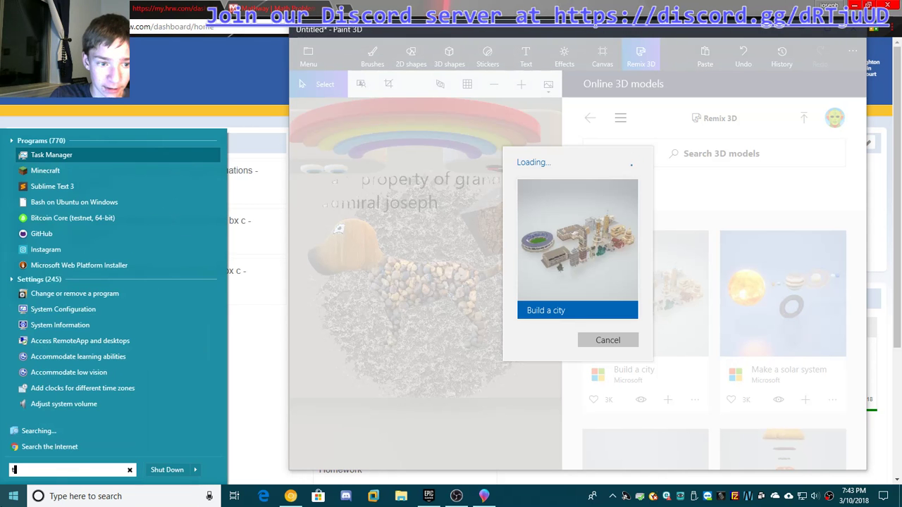
pyautogui.press('Return')
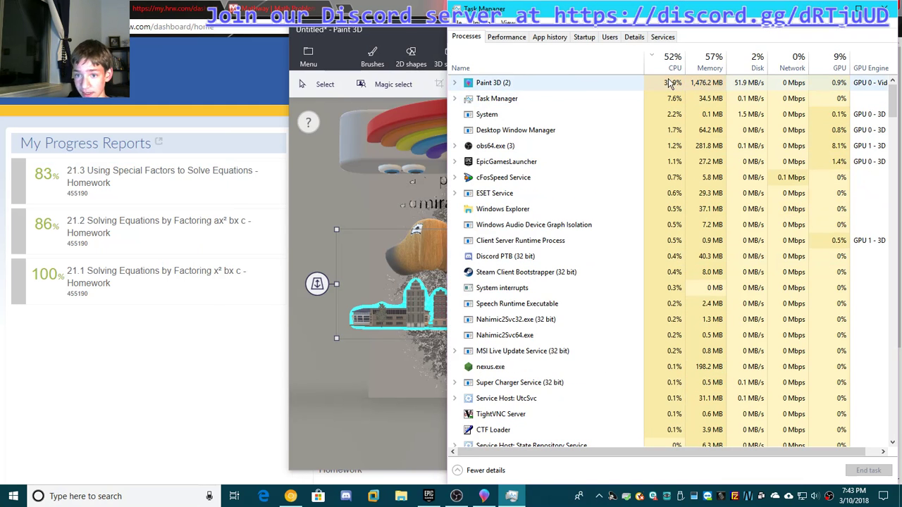
pyautogui.click(721, 83)
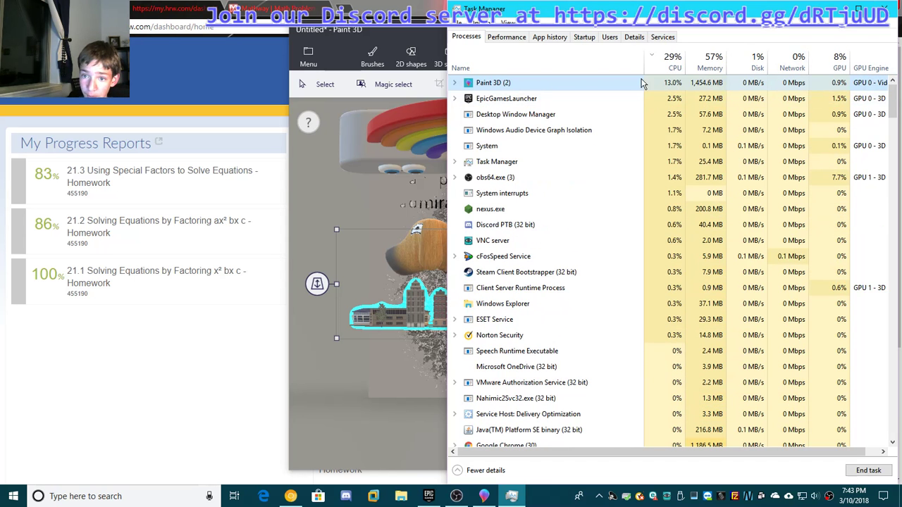
pyautogui.click(723, 65)
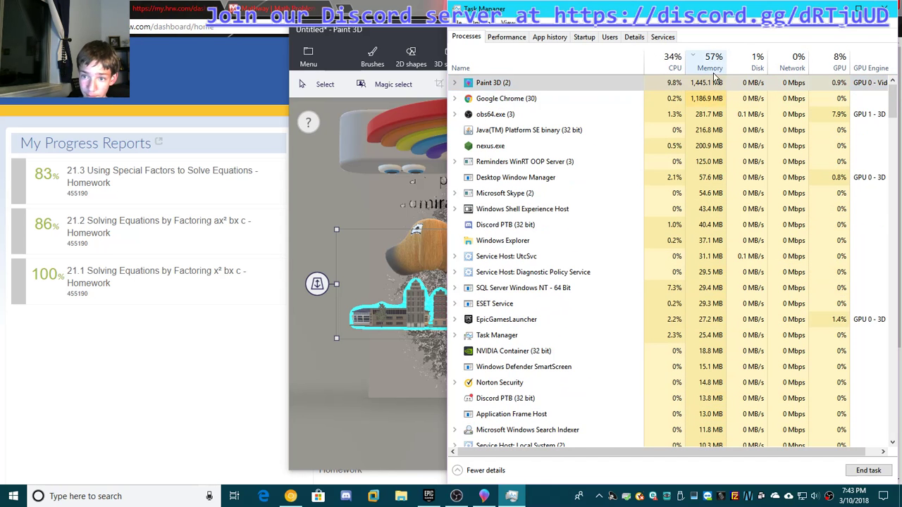
pyautogui.click(664, 62)
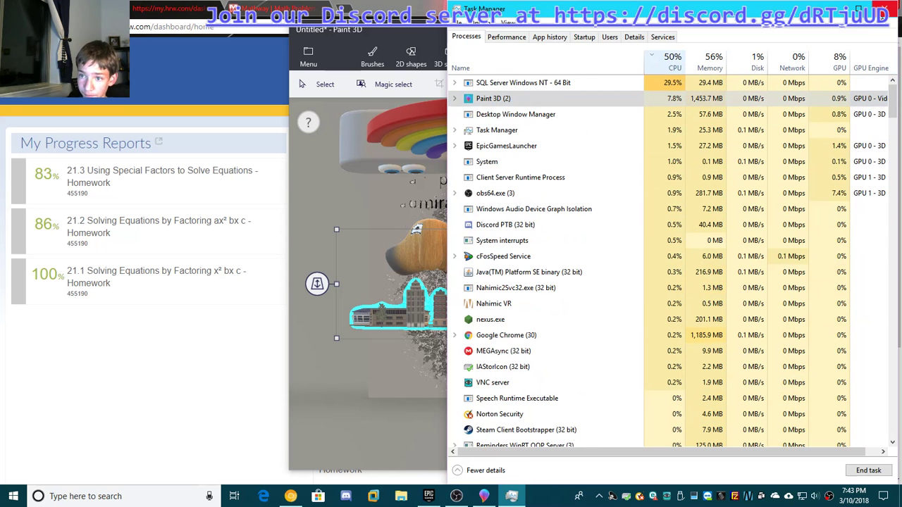
# Step: Switch back to Paint 3D, move its window beside Task Manager's usage figures, and insert the Make a solar system model
pyautogui.click(304, 233)
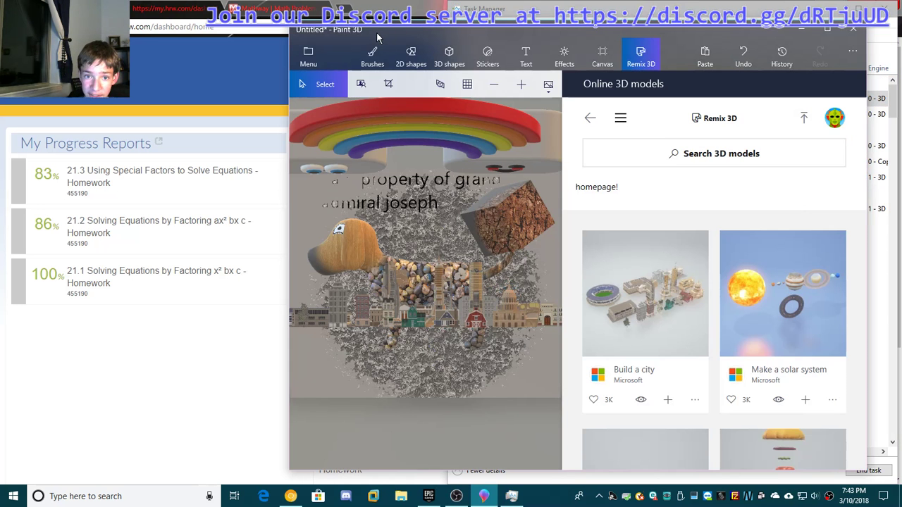
pyautogui.moveTo(377, 34); pyautogui.dragTo(200, 22)
pyautogui.click(596, 315)
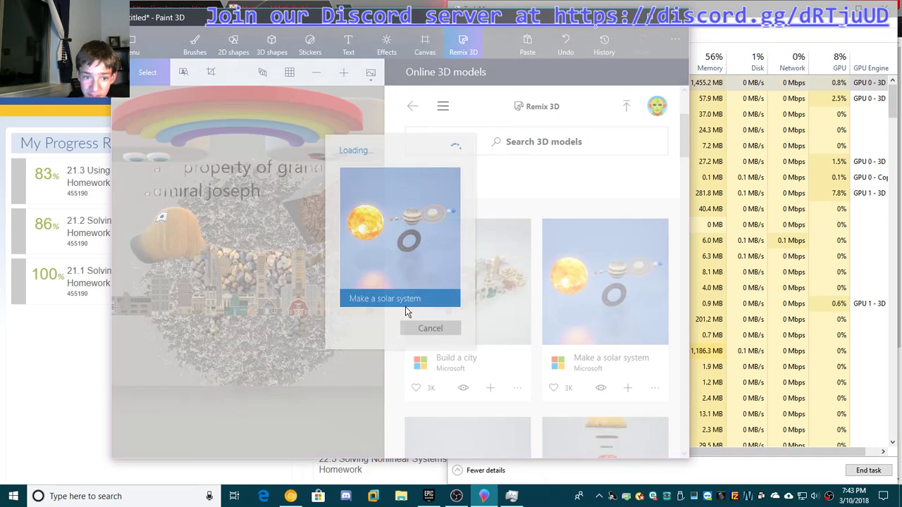
# Step: Check Paint 3D's load in Task Manager, and return to the scene to select the green building inside the dark planetary ring
pyautogui.click(768, 39)
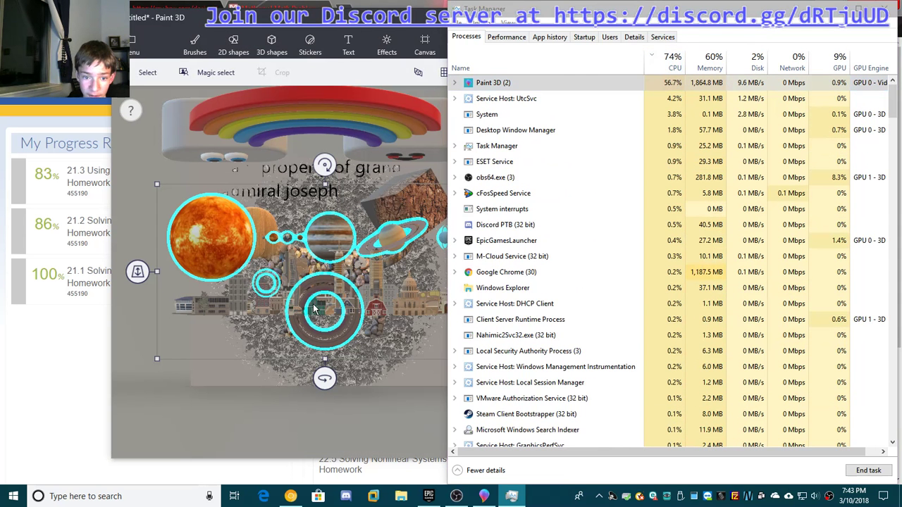
pyautogui.click(310, 335)
pyautogui.click(314, 304)
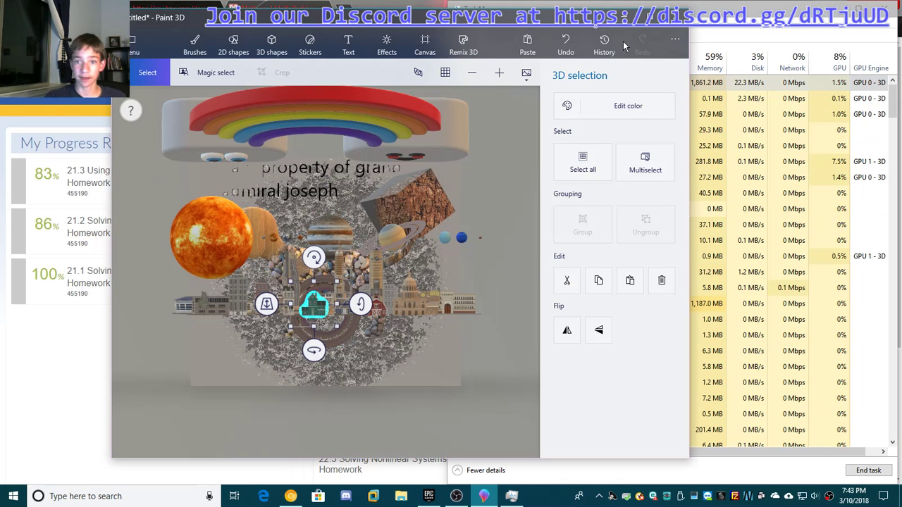